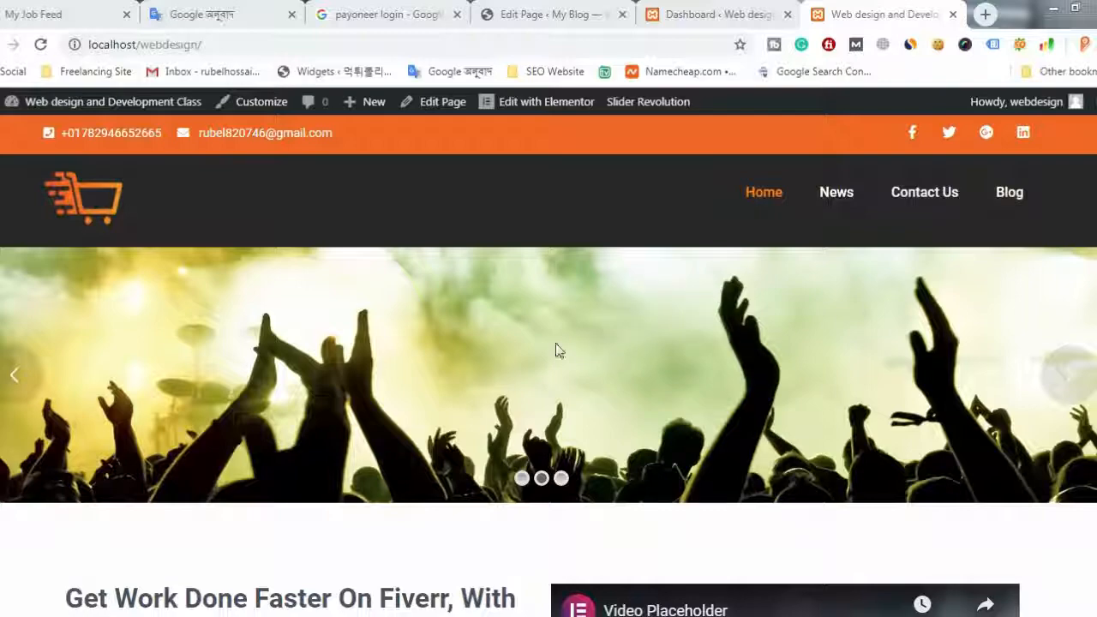
- Open the site's home page for editing with Elementor
{"action": "scroll", "coordinate": [500, 549], "scroll_direction": "down", "scroll_amount": 10}
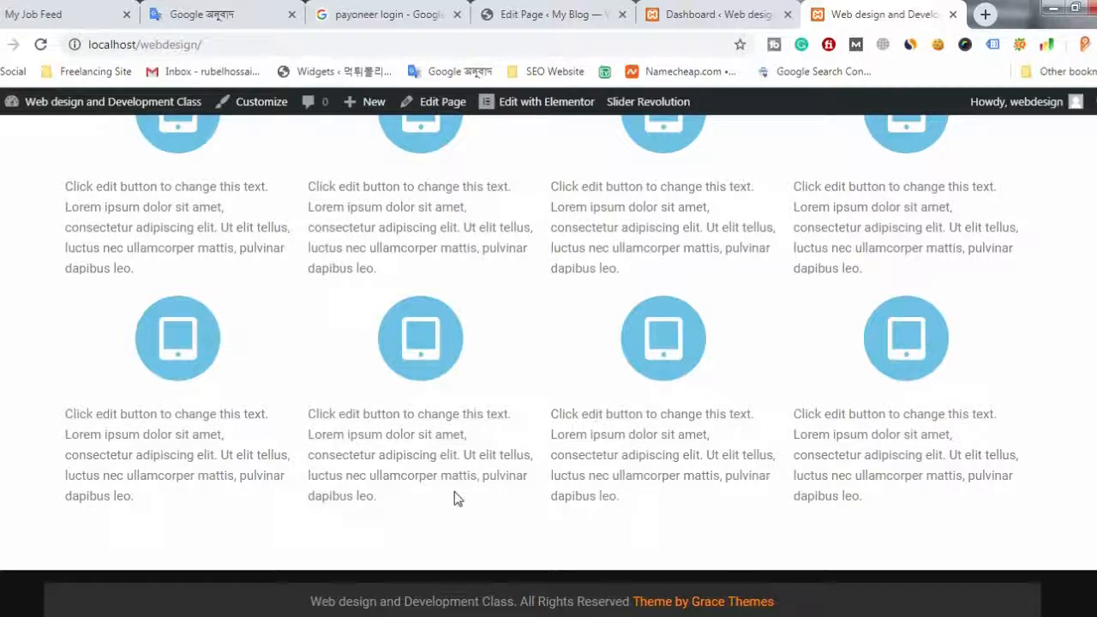
{"action": "left_click", "coordinate": [558, 111]}
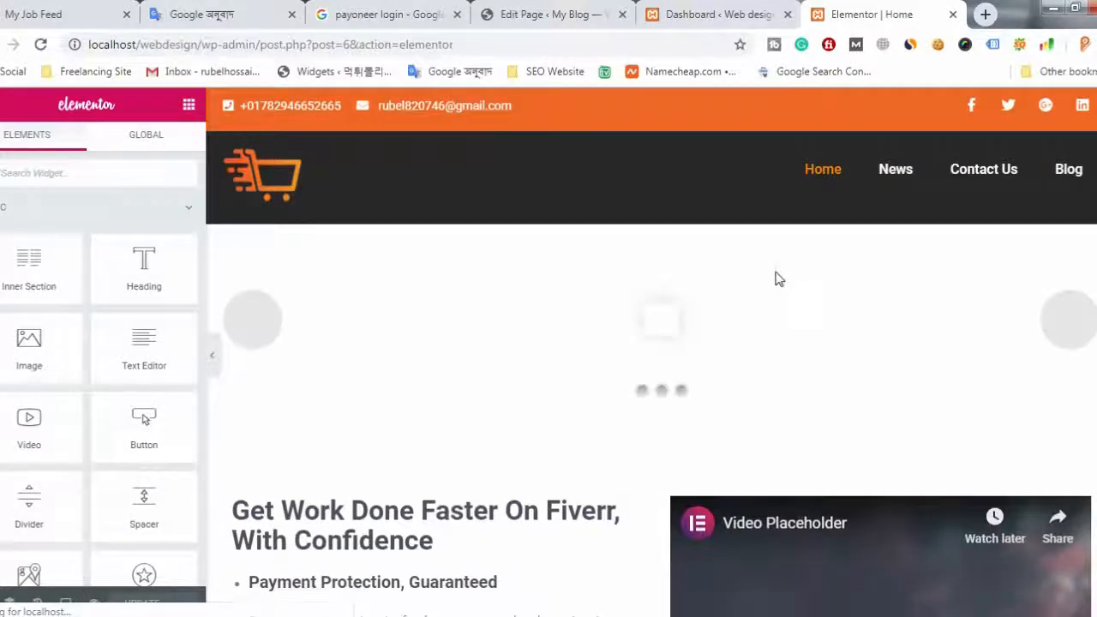
- Examine the home page's sections, from the header and slider down to the empty widget area below the icon columns
{"action": "scroll", "coordinate": [589, 307], "scroll_direction": "down", "scroll_amount": 10}
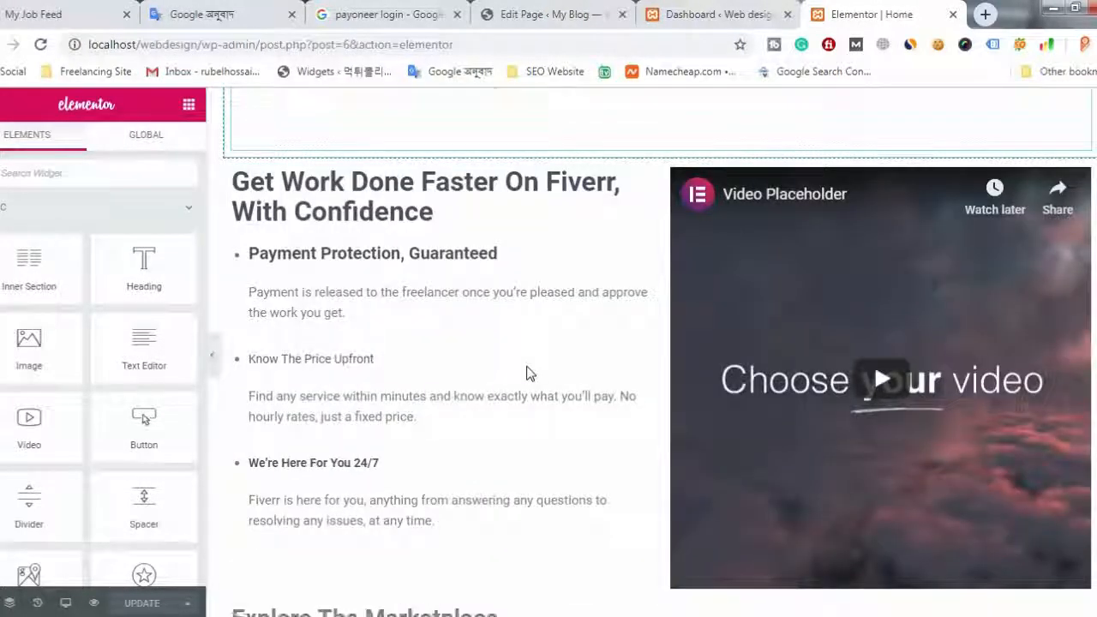
{"action": "scroll", "coordinate": [525, 367], "scroll_direction": "down", "scroll_amount": 2}
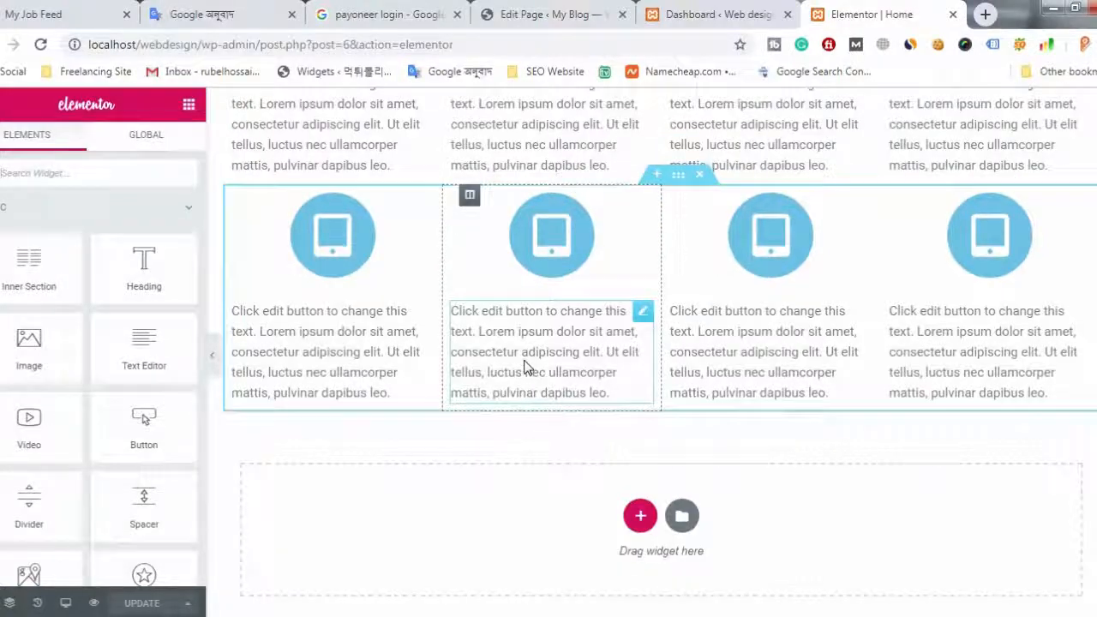
{"action": "scroll", "coordinate": [526, 367], "scroll_direction": "up", "scroll_amount": 4}
{"action": "scroll", "coordinate": [525, 362], "scroll_direction": "up", "scroll_amount": 8}
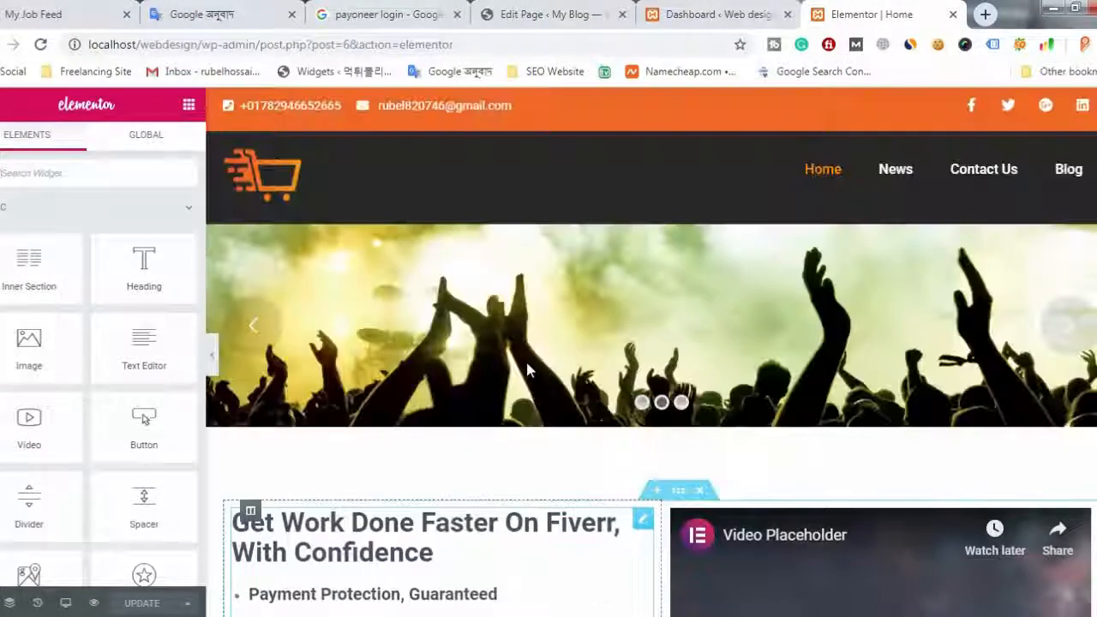
{"action": "scroll", "coordinate": [540, 364], "scroll_direction": "down", "scroll_amount": 1}
{"action": "scroll", "coordinate": [535, 386], "scroll_direction": "down", "scroll_amount": 2}
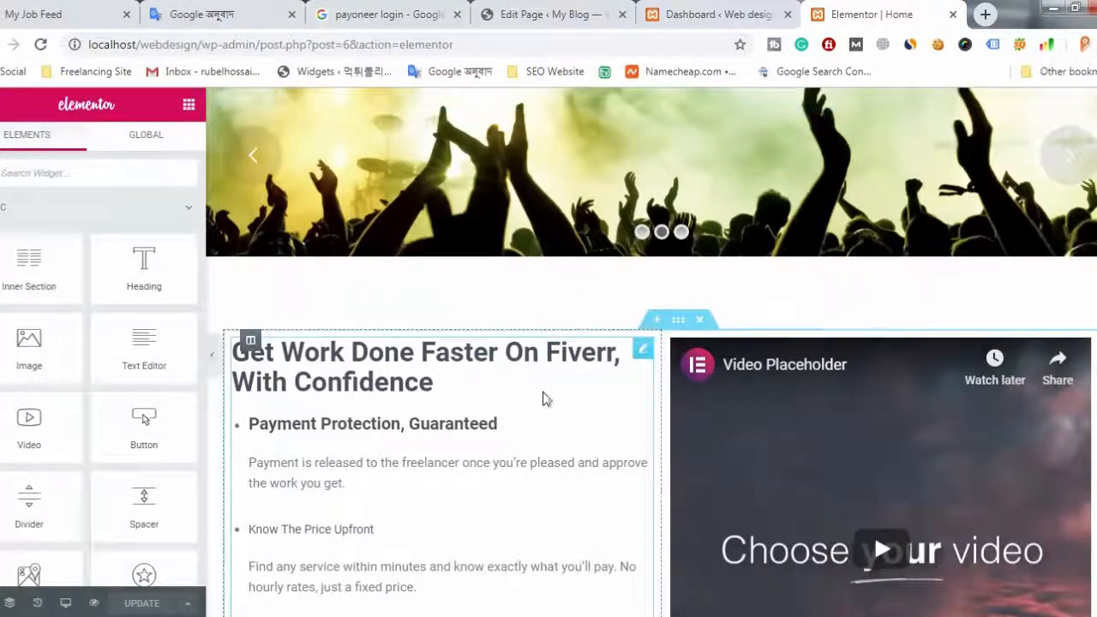
{"action": "scroll", "coordinate": [549, 399], "scroll_direction": "down", "scroll_amount": 2}
{"action": "scroll", "coordinate": [549, 400], "scroll_direction": "down", "scroll_amount": 7}
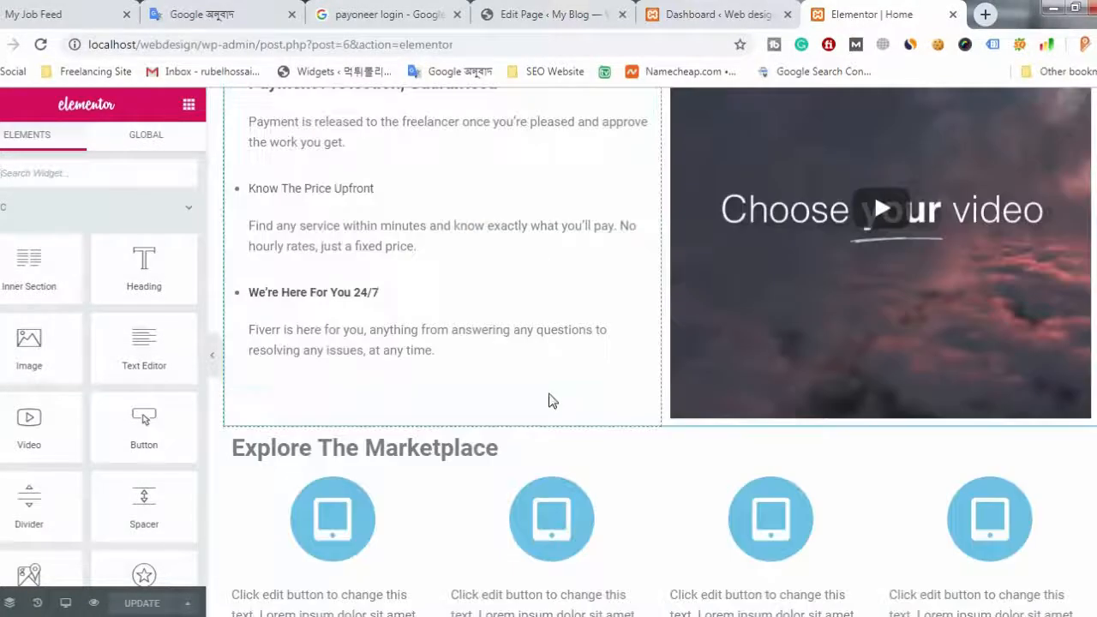
{"action": "scroll", "coordinate": [549, 399], "scroll_direction": "down", "scroll_amount": 4}
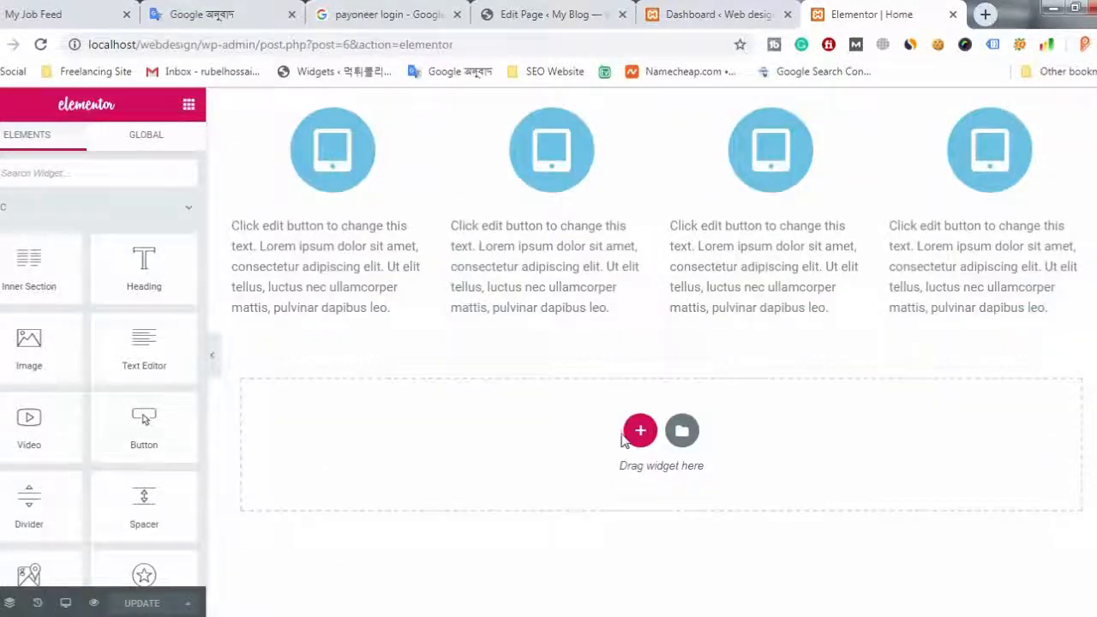
- Open the template library from the empty widget area and browse the ready-made page templates
{"action": "left_click", "coordinate": [682, 433]}
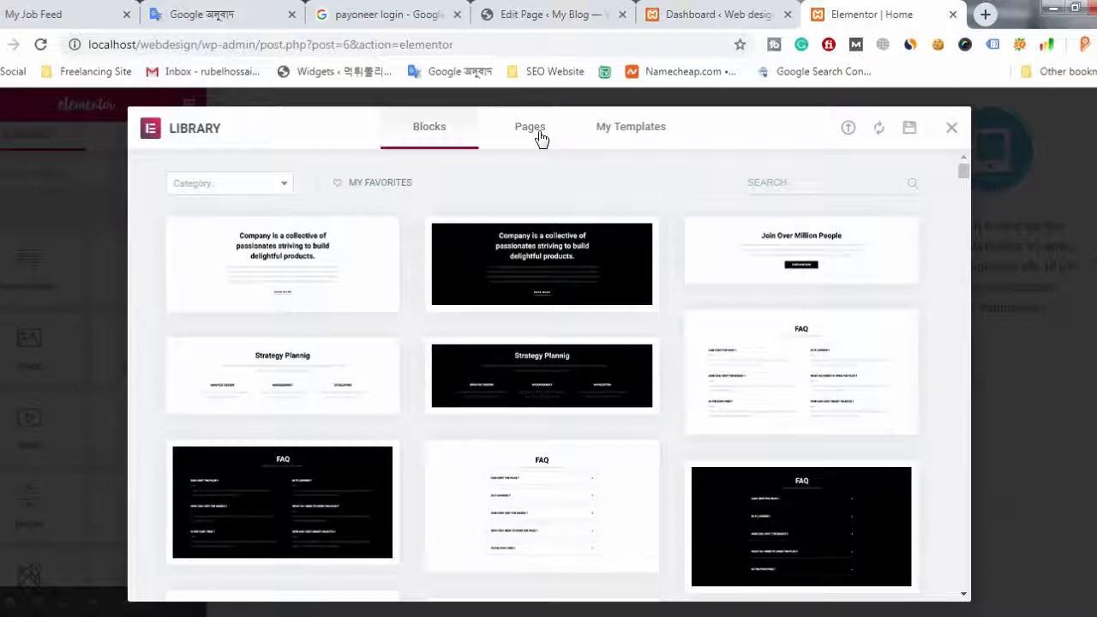
{"action": "left_click", "coordinate": [541, 139]}
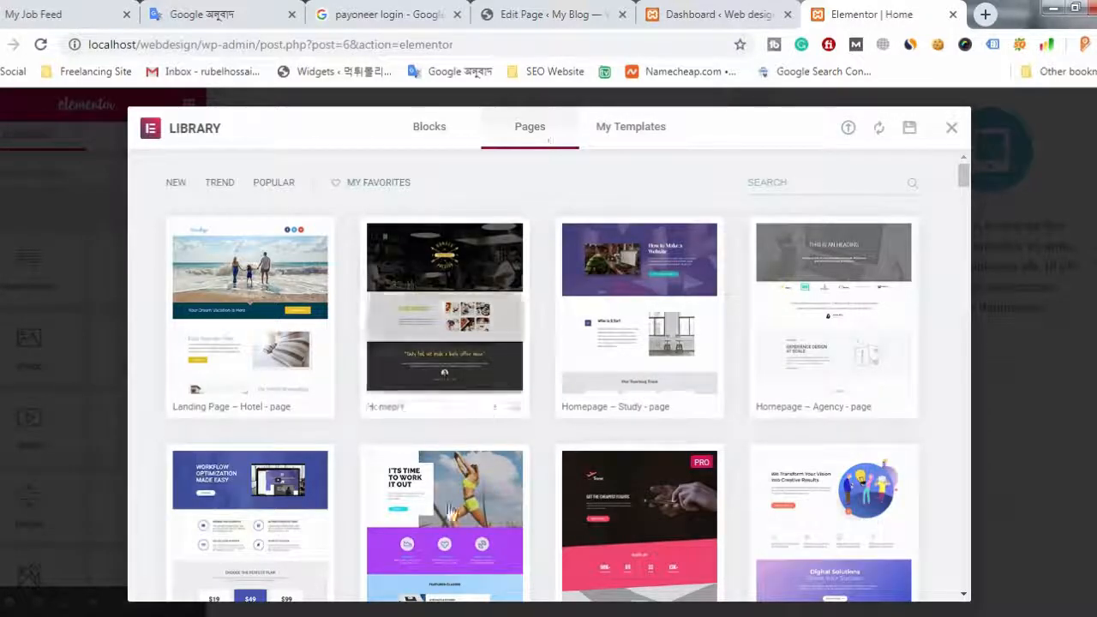
{"action": "scroll", "coordinate": [429, 446], "scroll_direction": "down", "scroll_amount": 2}
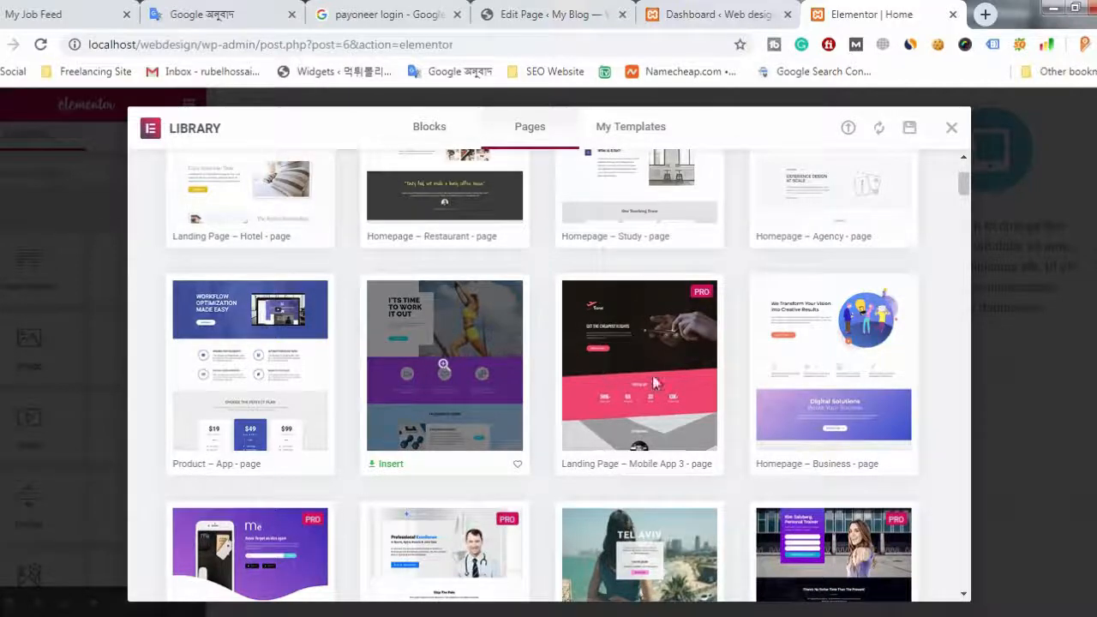
{"action": "scroll", "coordinate": [339, 446], "scroll_direction": "up", "scroll_amount": 3}
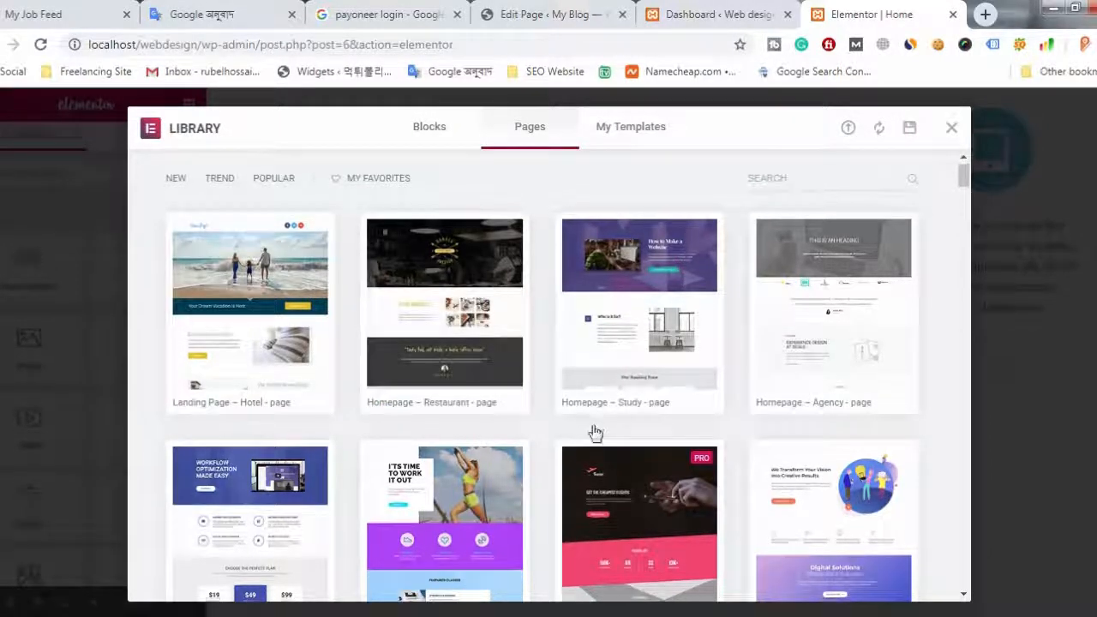
{"action": "scroll", "coordinate": [609, 463], "scroll_direction": "down", "scroll_amount": 1}
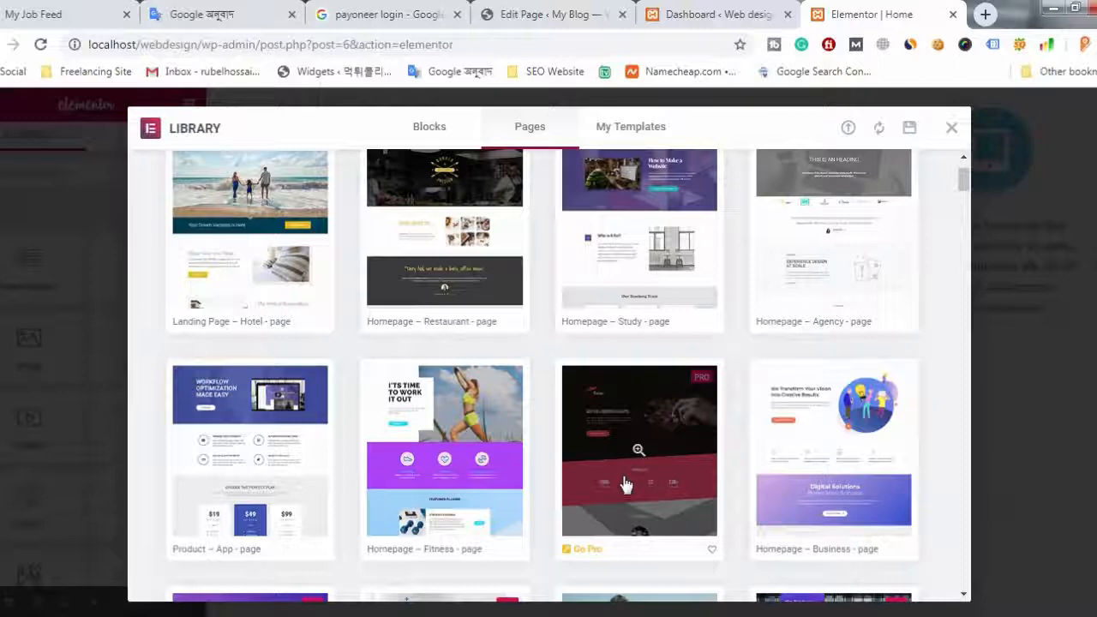
- Preview the "Landing Page – Mobile App 3" template and return to the library
{"action": "left_click", "coordinate": [625, 484]}
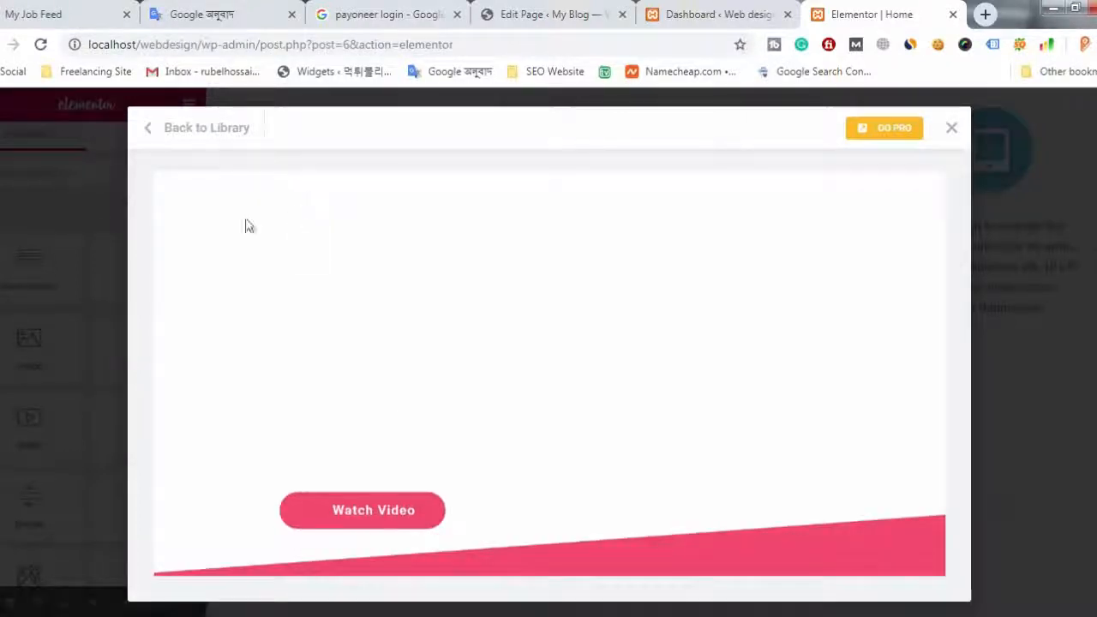
{"action": "scroll", "coordinate": [457, 452], "scroll_direction": "down", "scroll_amount": 8}
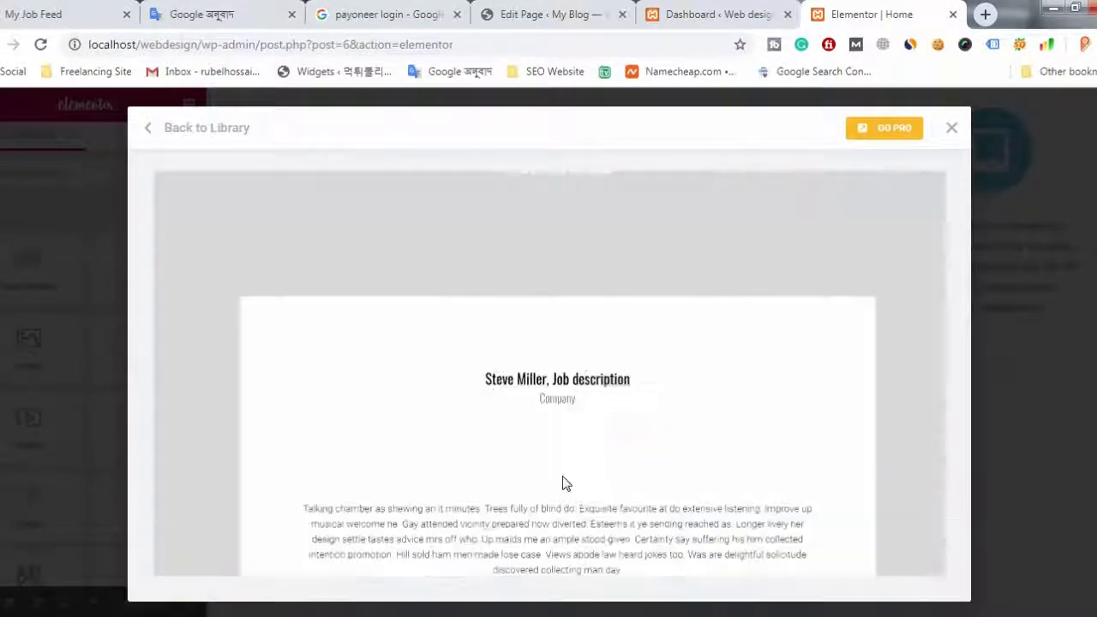
{"action": "scroll", "coordinate": [565, 484], "scroll_direction": "down", "scroll_amount": 3}
{"action": "scroll", "coordinate": [558, 480], "scroll_direction": "up", "scroll_amount": 5}
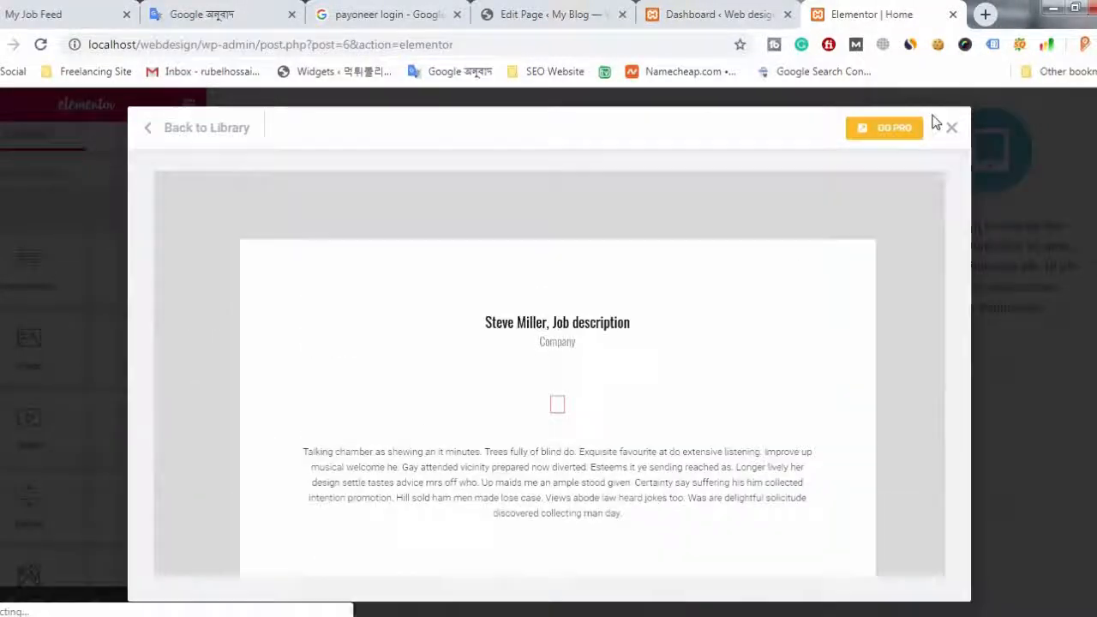
{"action": "left_click", "coordinate": [176, 128]}
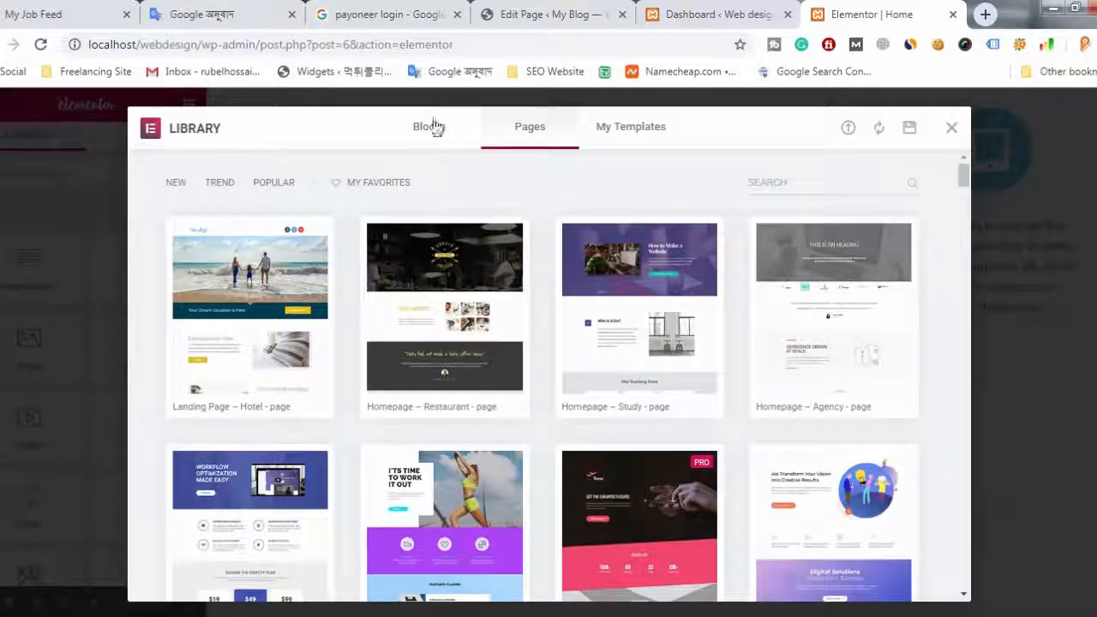
- Check the library's own saved templates and close the library
{"action": "left_click", "coordinate": [631, 135]}
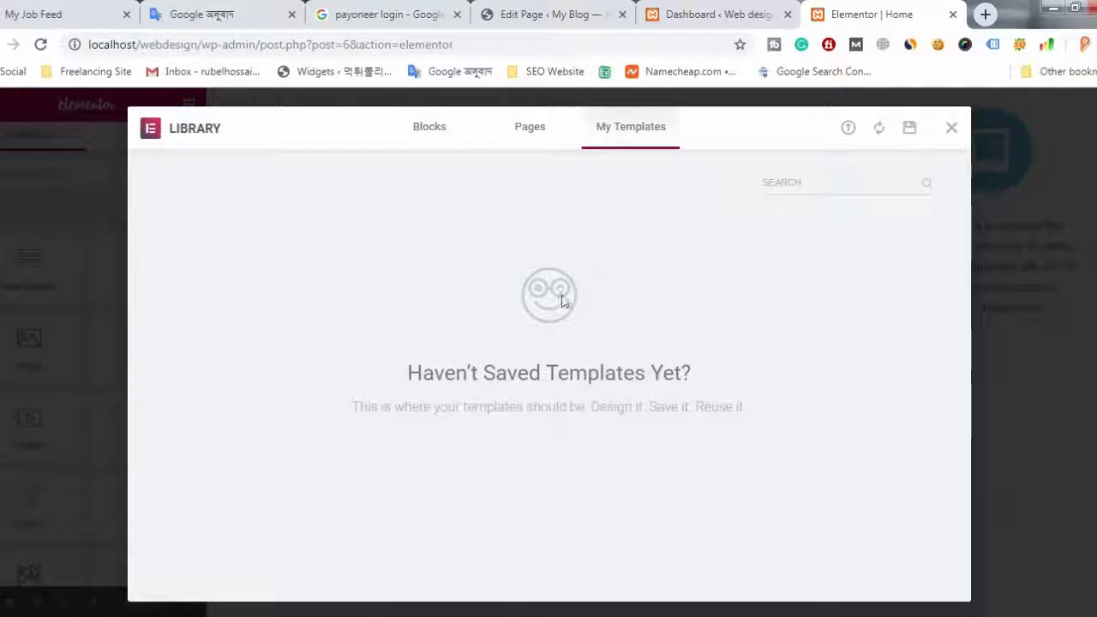
{"action": "left_click", "coordinate": [952, 129]}
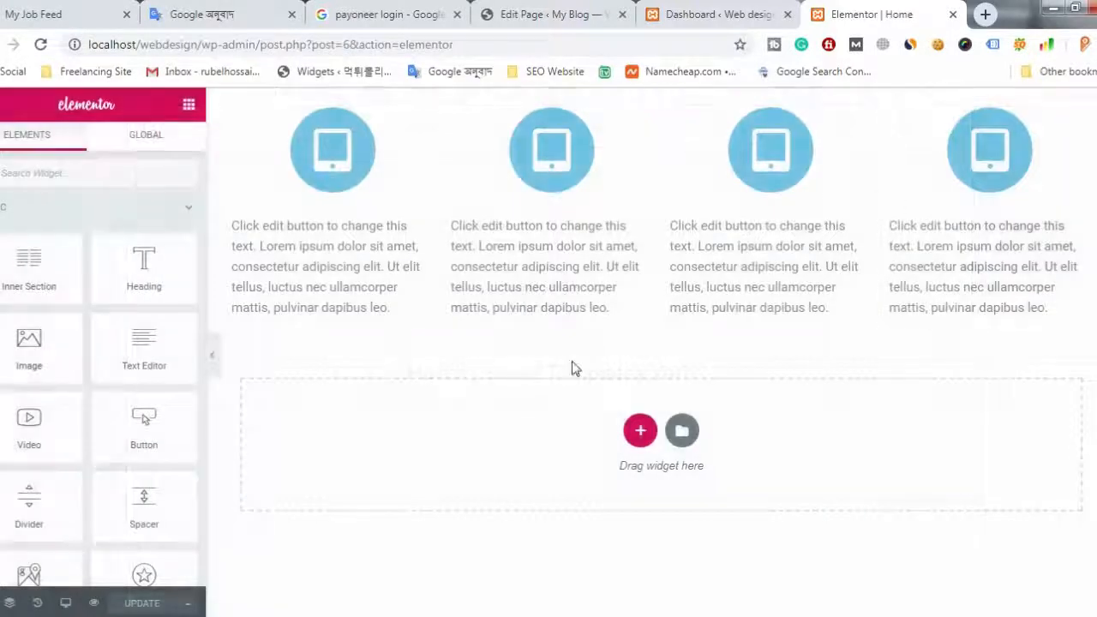
- Save the "Get Work Done Faster On Fiverr, With Confidence" section as a template named with the owner's first name, and close the library
{"action": "scroll", "coordinate": [583, 368], "scroll_direction": "up", "scroll_amount": 4}
{"action": "scroll", "coordinate": [534, 331], "scroll_direction": "up", "scroll_amount": 4}
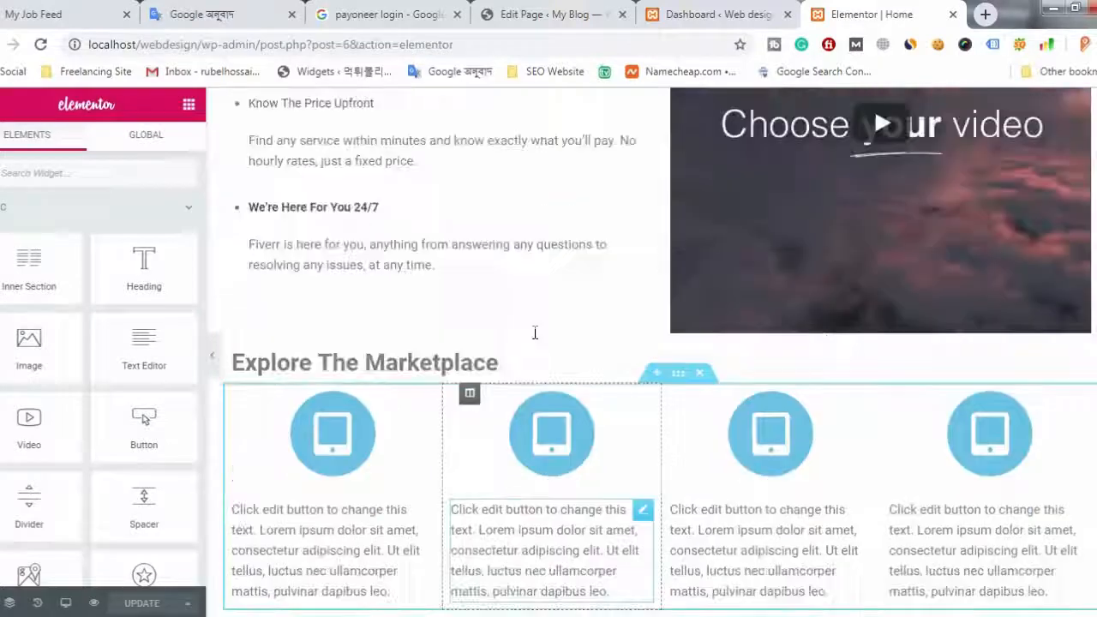
{"action": "scroll", "coordinate": [378, 469], "scroll_direction": "down", "scroll_amount": 3}
{"action": "scroll", "coordinate": [369, 379], "scroll_direction": "up", "scroll_amount": 8}
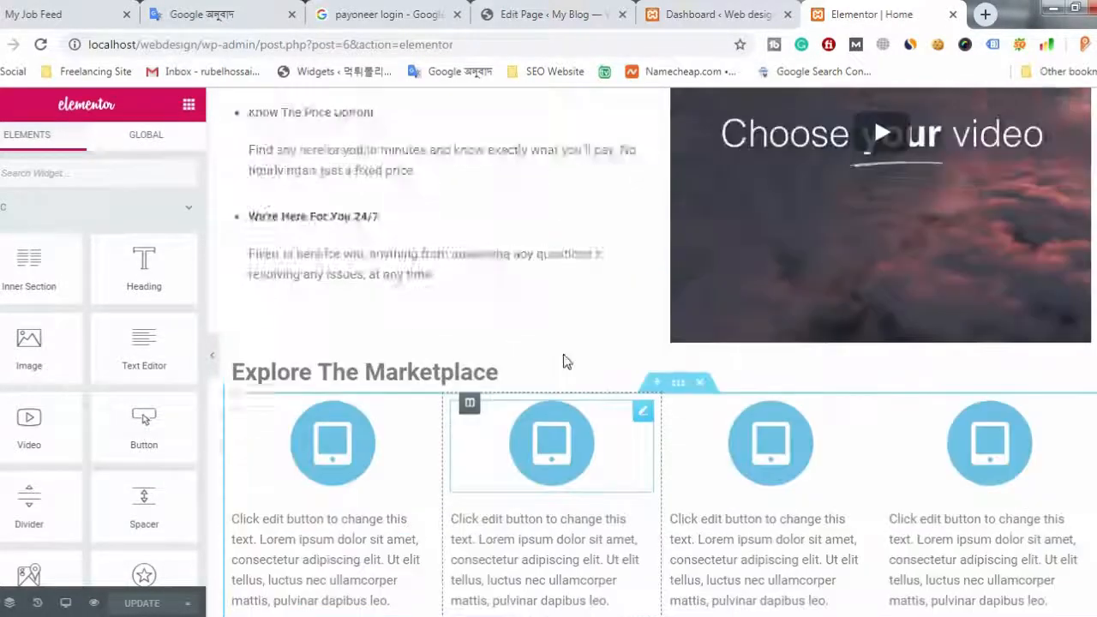
{"action": "scroll", "coordinate": [652, 492], "scroll_direction": "down", "scroll_amount": 2}
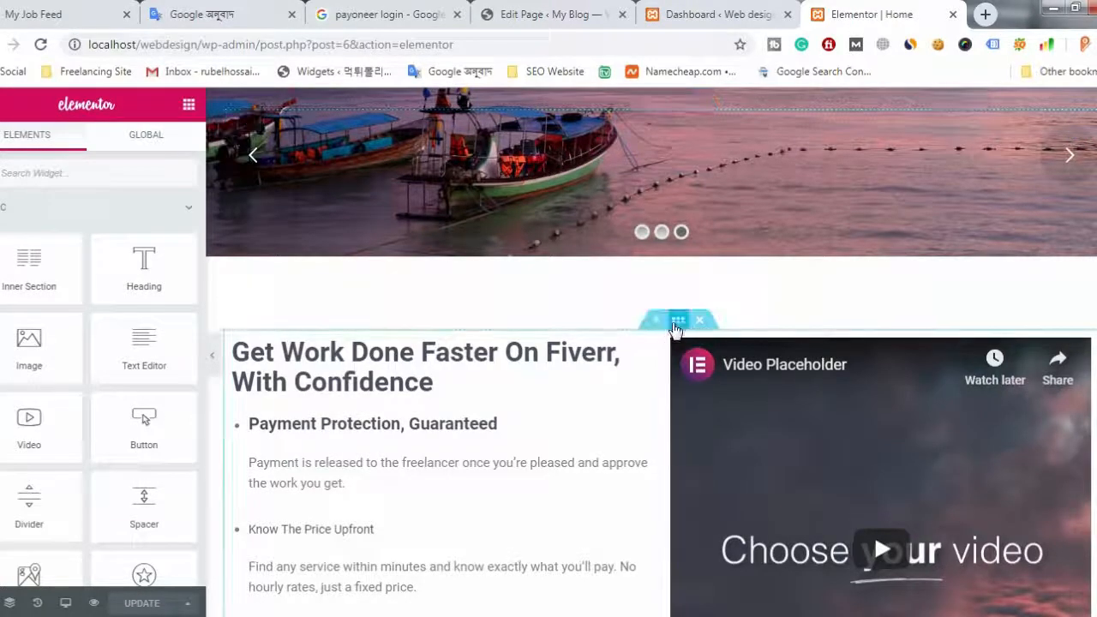
{"action": "right_click", "coordinate": [674, 327]}
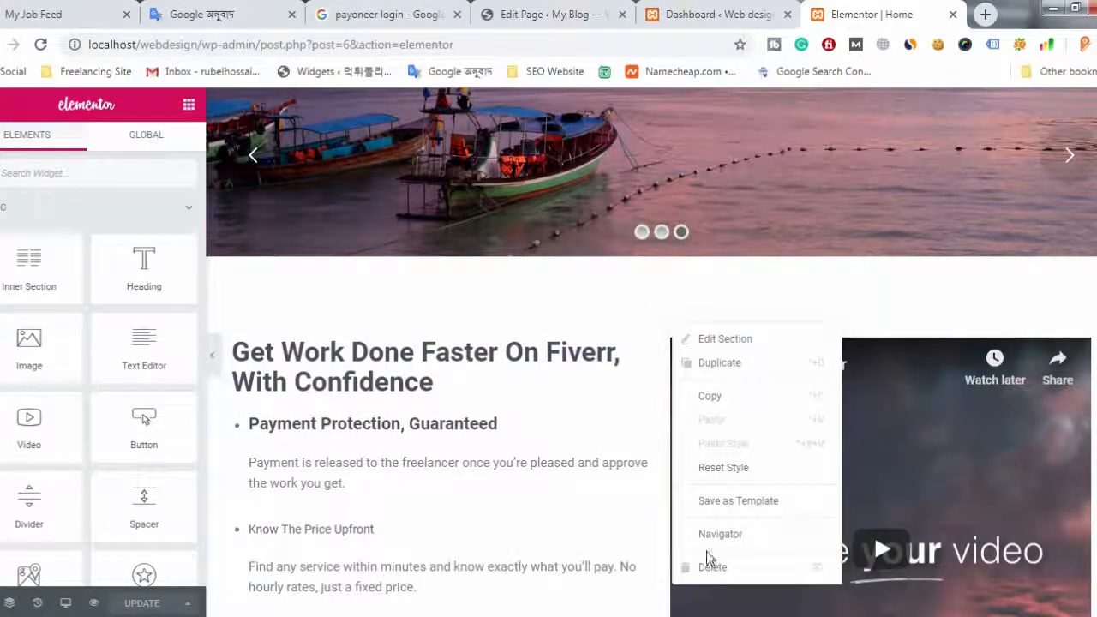
{"action": "left_click", "coordinate": [735, 501]}
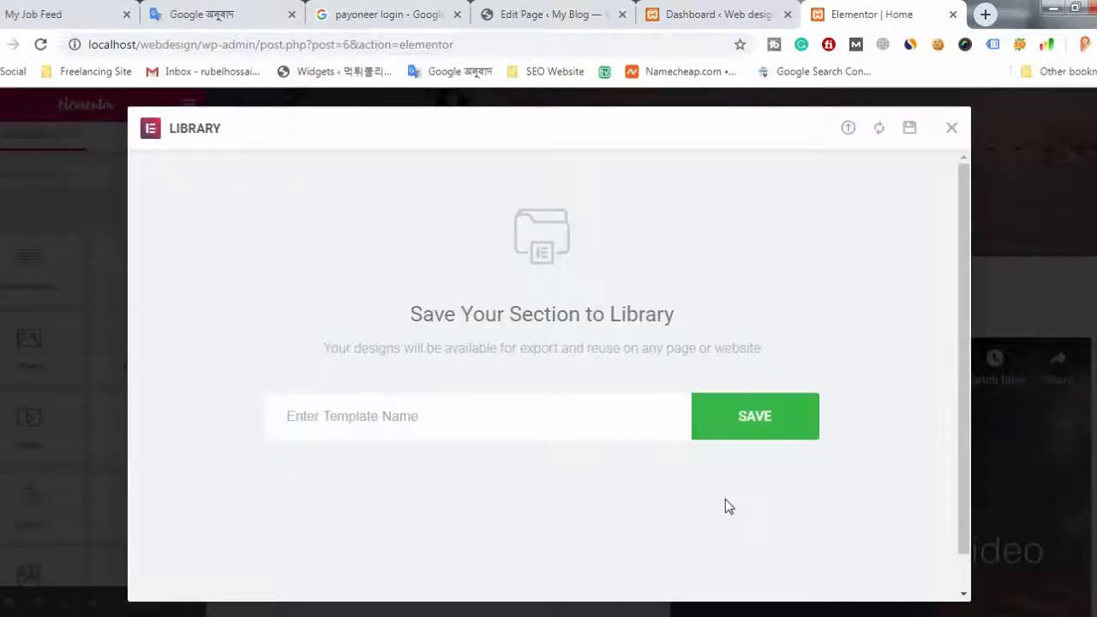
{"action": "left_click", "coordinate": [516, 418]}
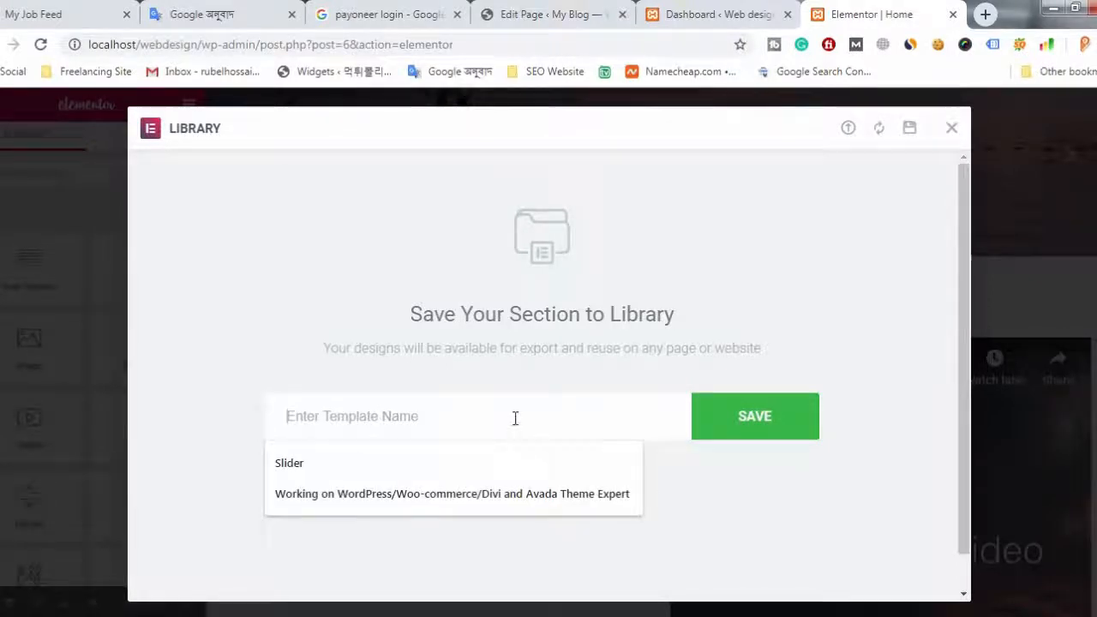
{"action": "type", "text": "f"}
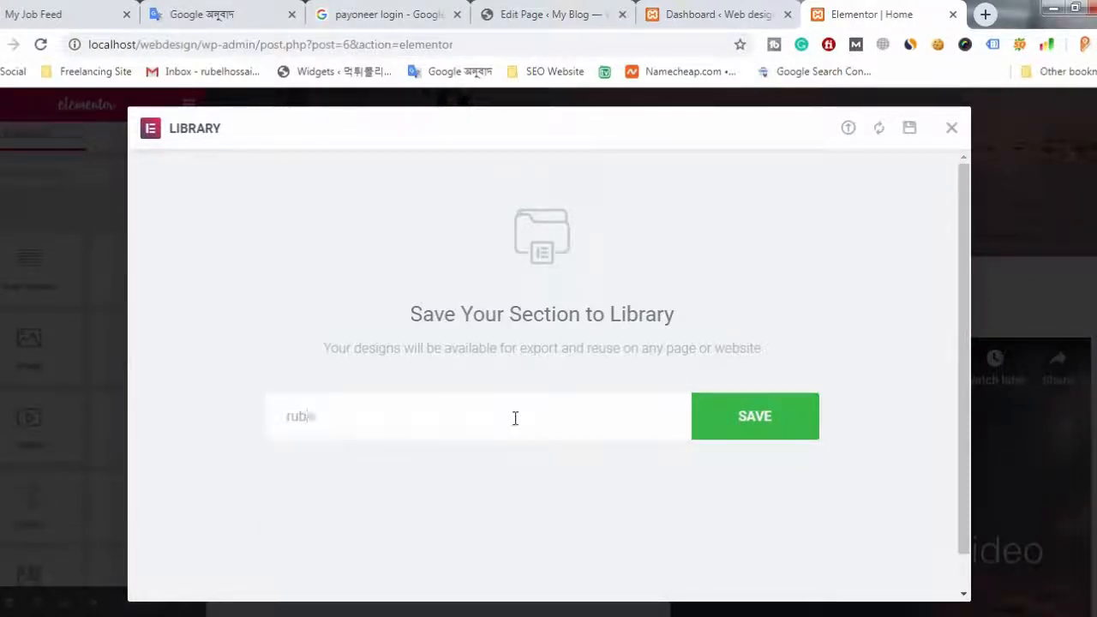
{"action": "left_click", "coordinate": [756, 420]}
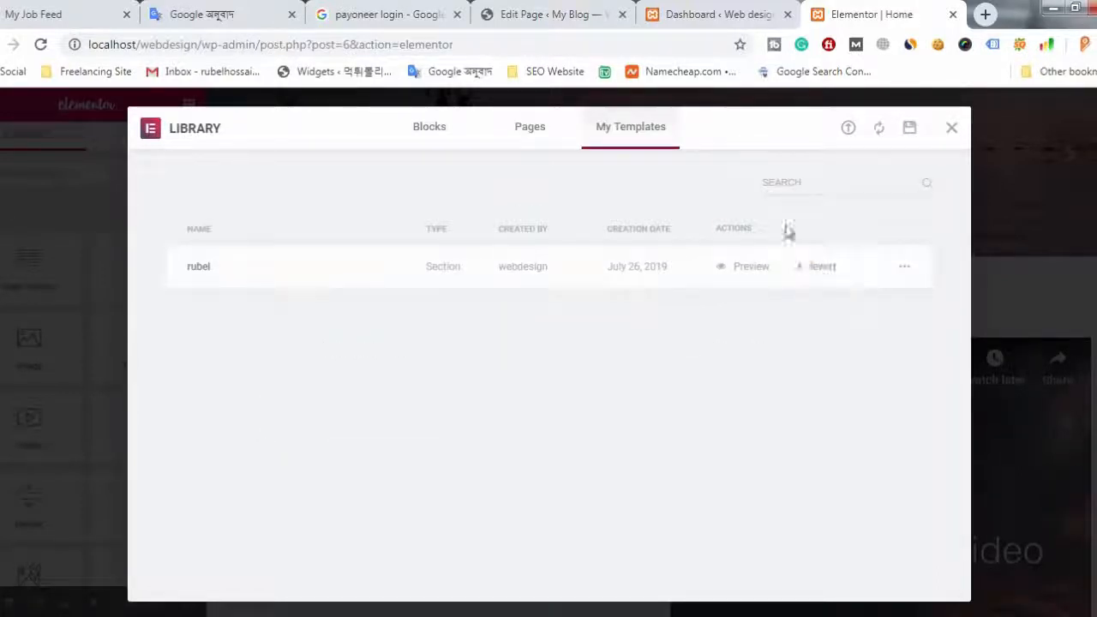
{"action": "left_click", "coordinate": [951, 129]}
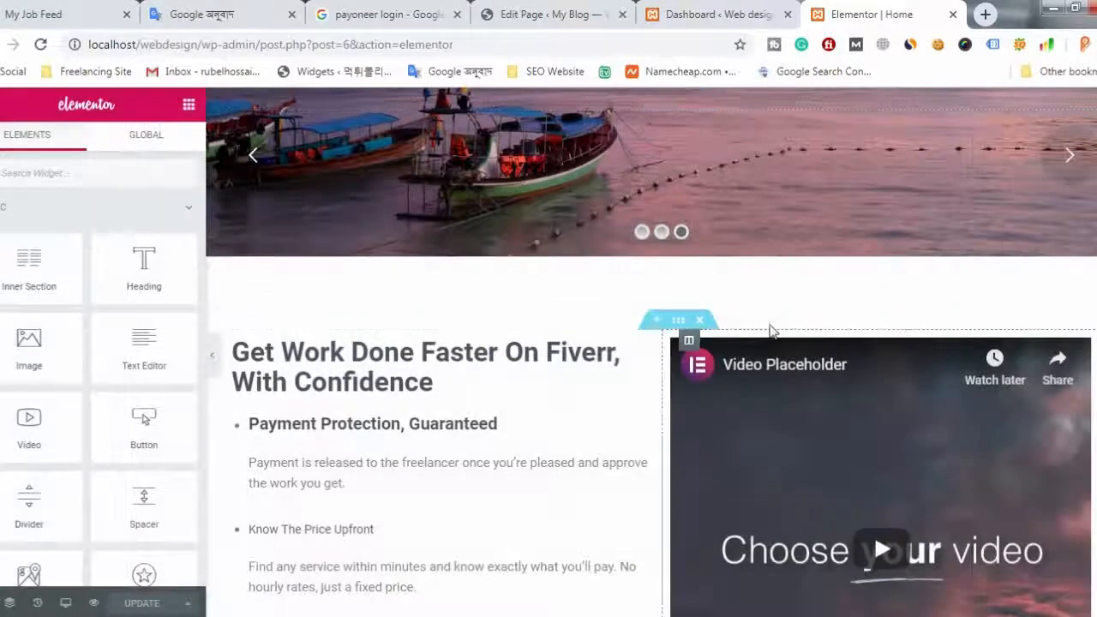
- Insert the saved section template into the empty area below the icon columns, importing its document settings as well
{"action": "scroll", "coordinate": [770, 331], "scroll_direction": "up", "scroll_amount": 2}
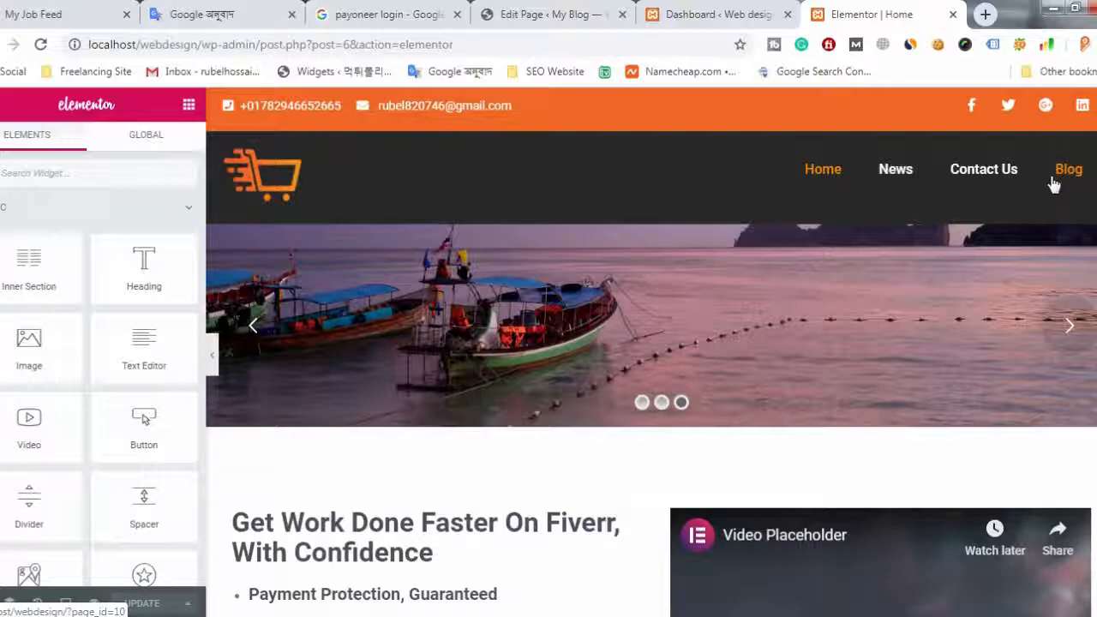
{"action": "scroll", "coordinate": [509, 453], "scroll_direction": "down", "scroll_amount": 10}
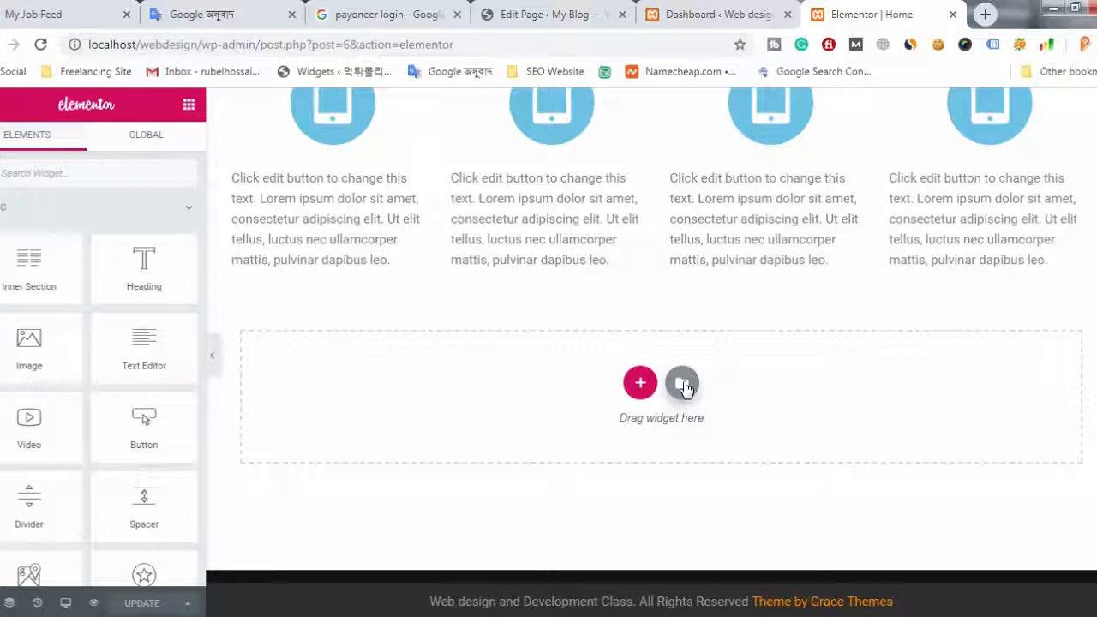
{"action": "left_click", "coordinate": [685, 386]}
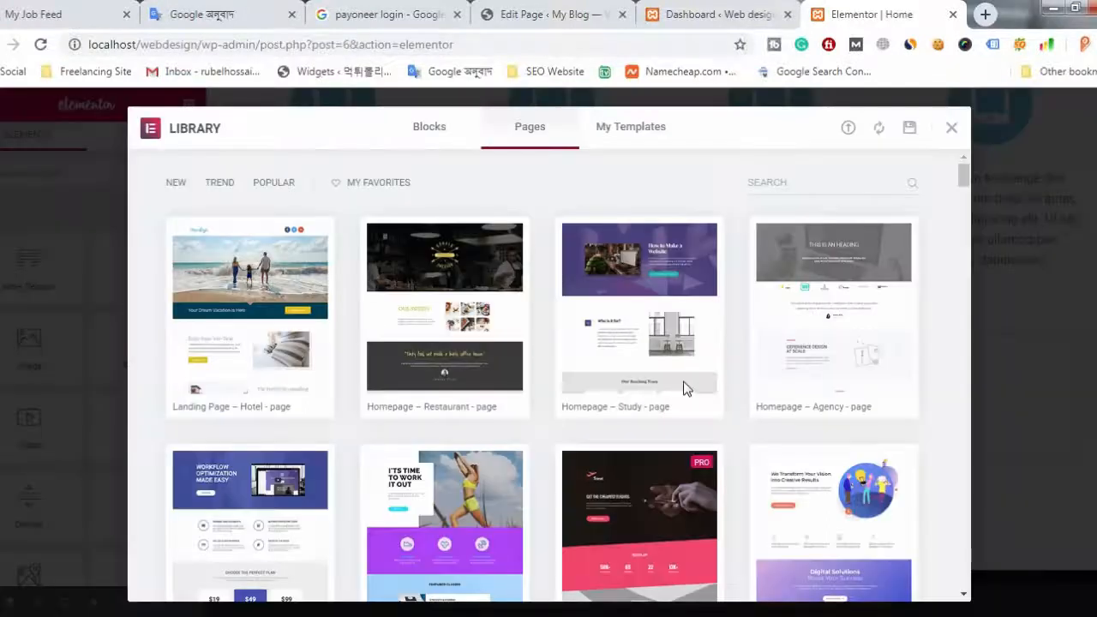
{"action": "left_click", "coordinate": [639, 136]}
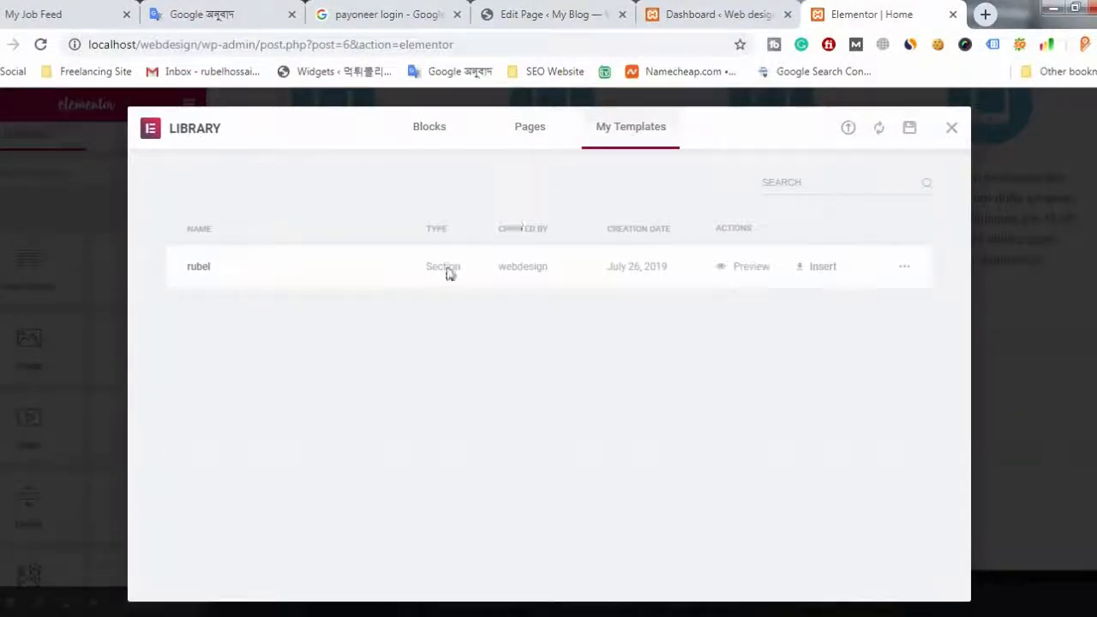
{"action": "left_click", "coordinate": [814, 272]}
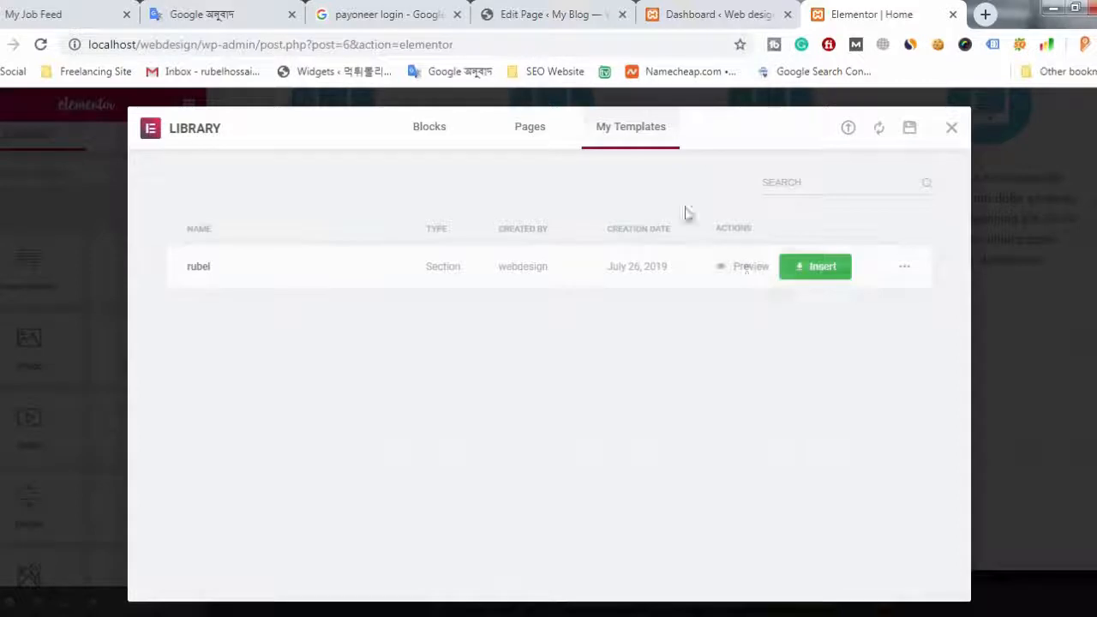
{"action": "left_click", "coordinate": [815, 269]}
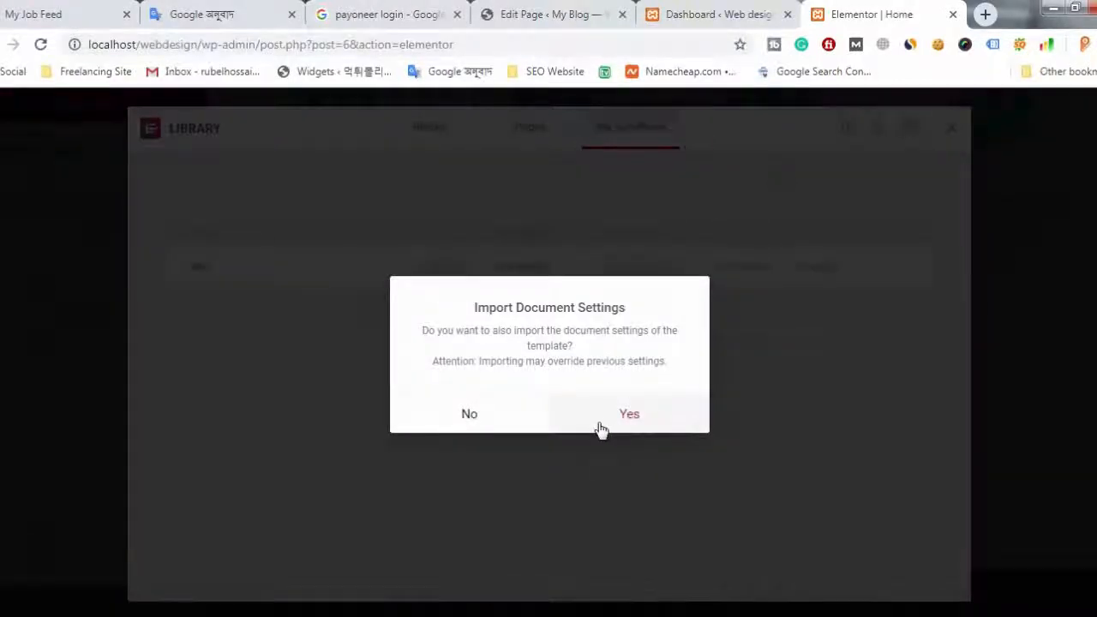
{"action": "left_click", "coordinate": [599, 426]}
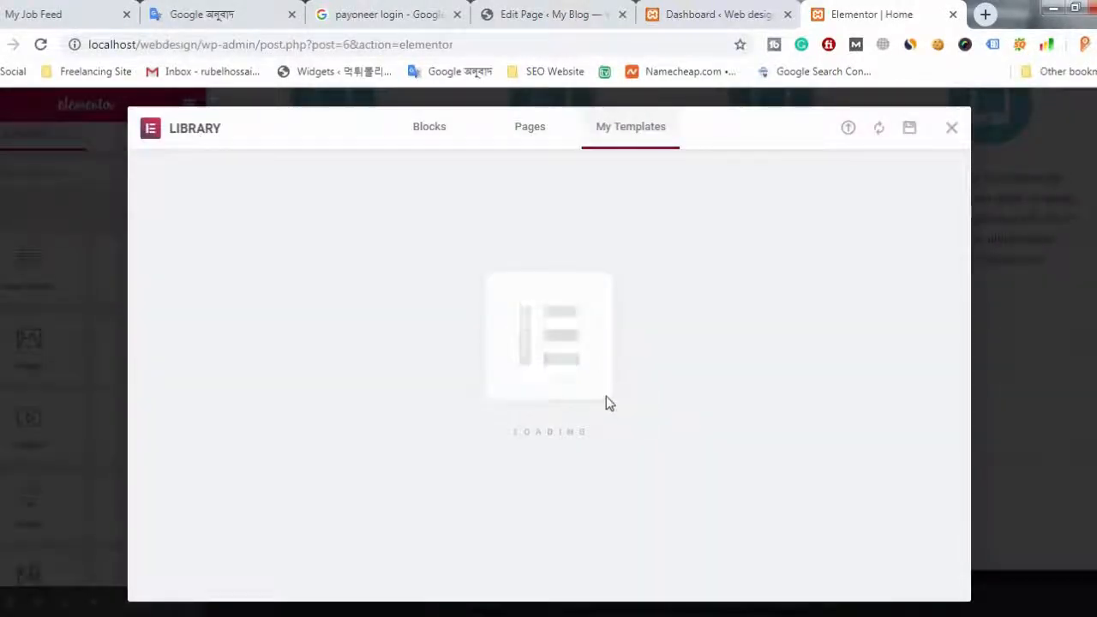
- Close the template library and look over the inserted section on the page
{"action": "left_click", "coordinate": [951, 129]}
{"action": "scroll", "coordinate": [632, 372], "scroll_direction": "down", "scroll_amount": 6}
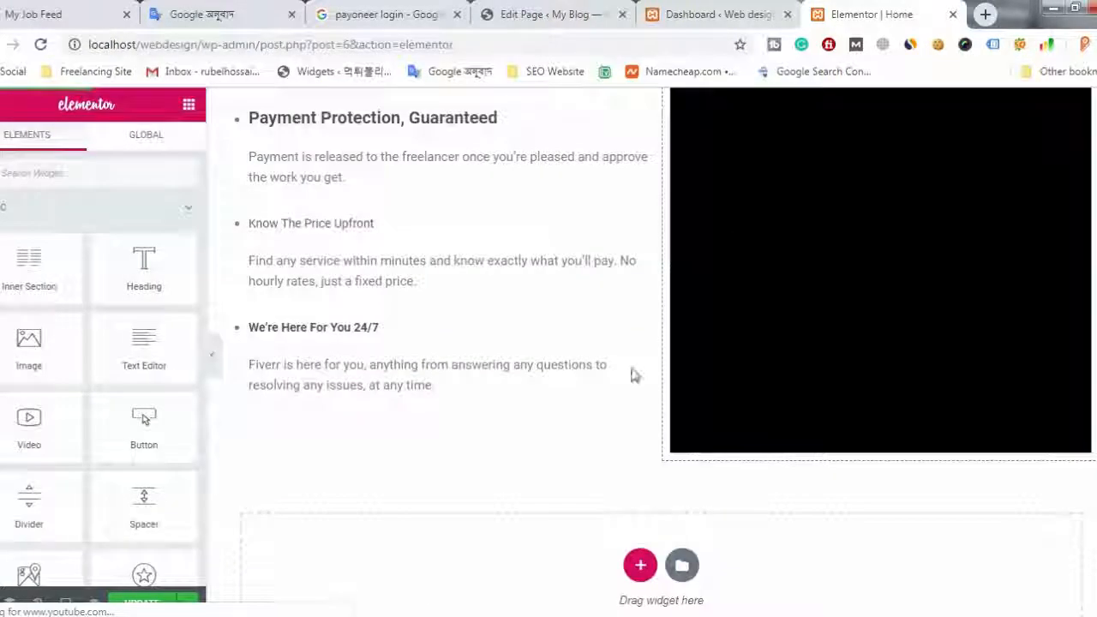
{"action": "scroll", "coordinate": [577, 429], "scroll_direction": "up", "scroll_amount": 5}
{"action": "scroll", "coordinate": [577, 429], "scroll_direction": "up", "scroll_amount": 3}
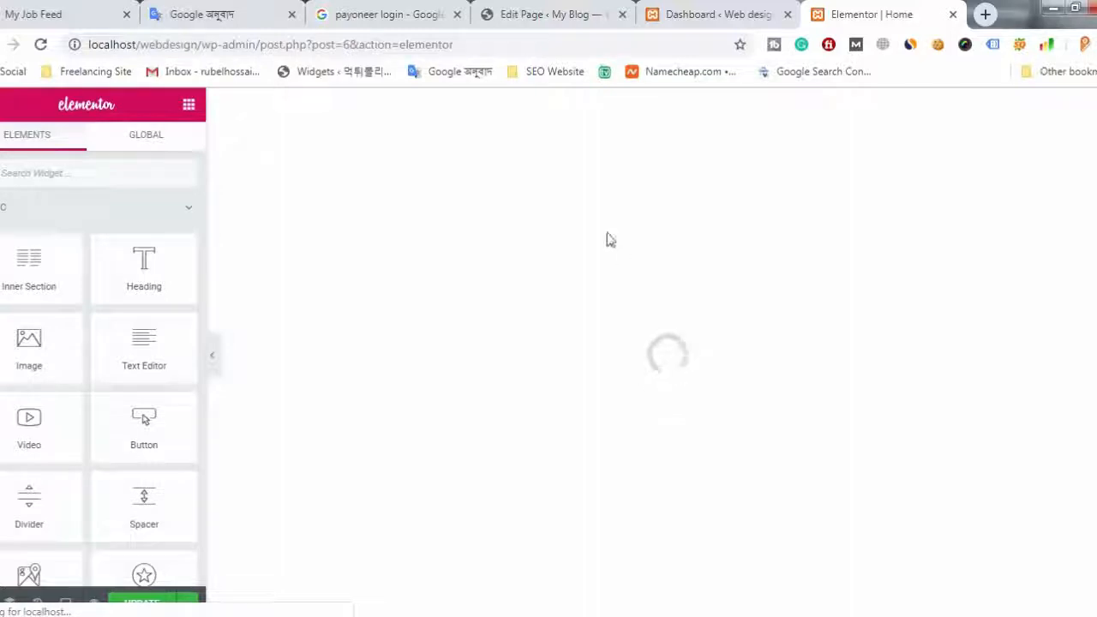
- Reload the Elementor editor for the home page
{"action": "left_click", "coordinate": [352, 44]}
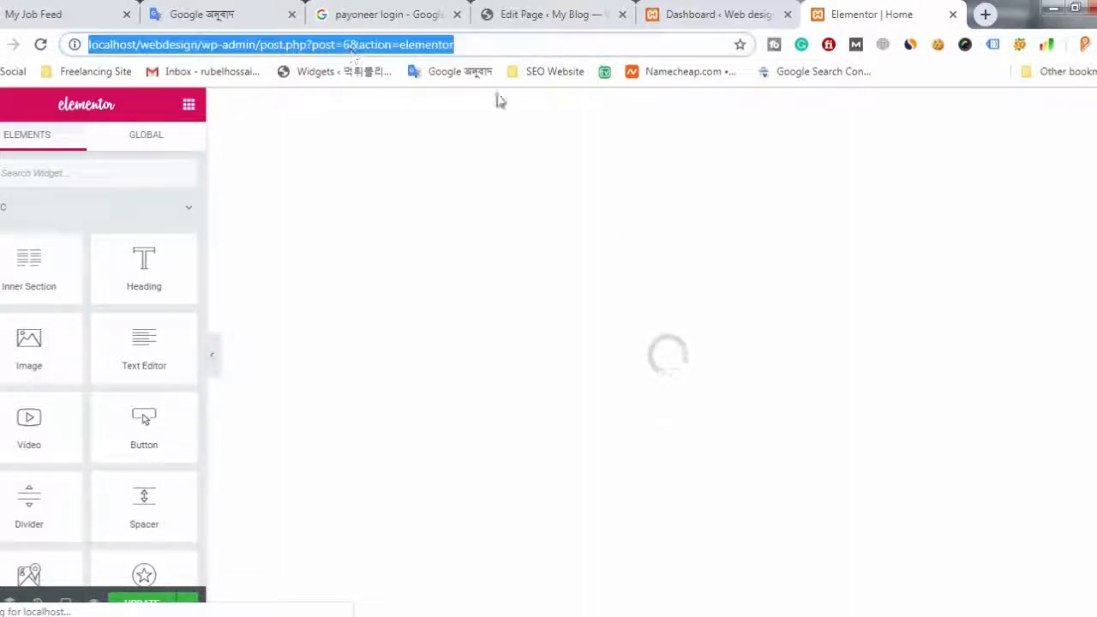
{"action": "key", "text": "Return"}
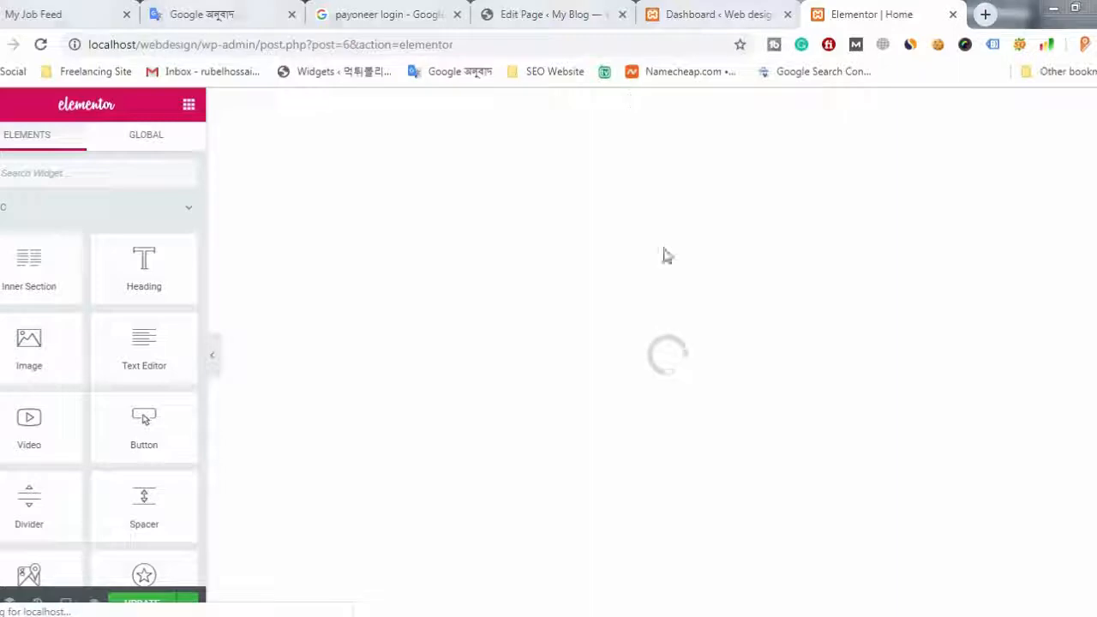
{"action": "left_click", "coordinate": [639, 140]}
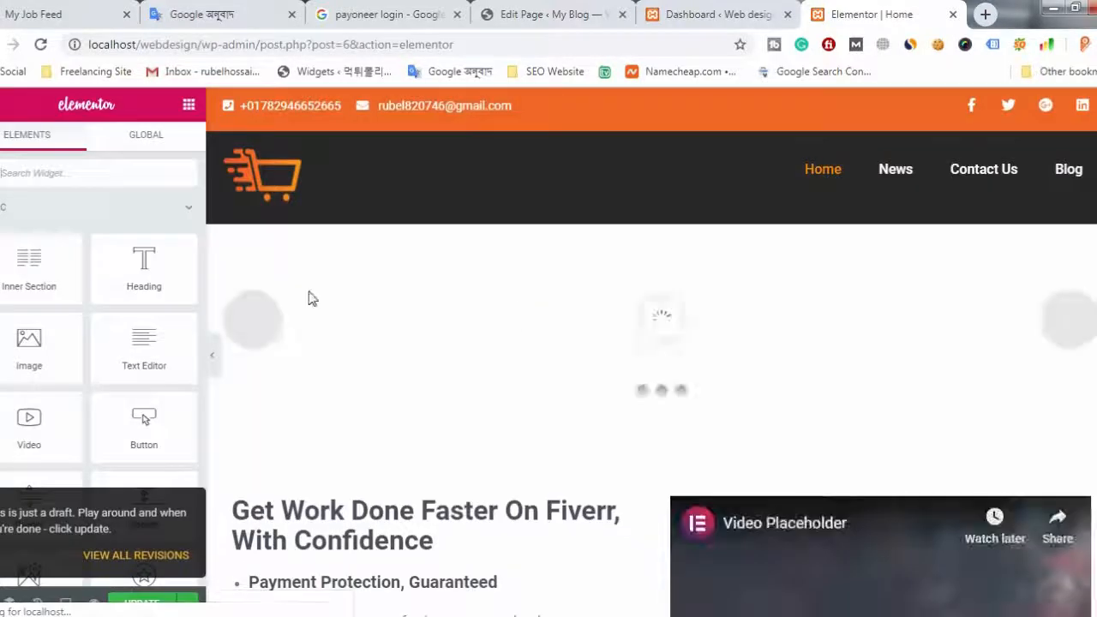
- Delete the duplicate "Get Work Done Faster On Fiverr, With Confidence" section below the icon columns
{"action": "scroll", "coordinate": [502, 387], "scroll_direction": "down", "scroll_amount": 5}
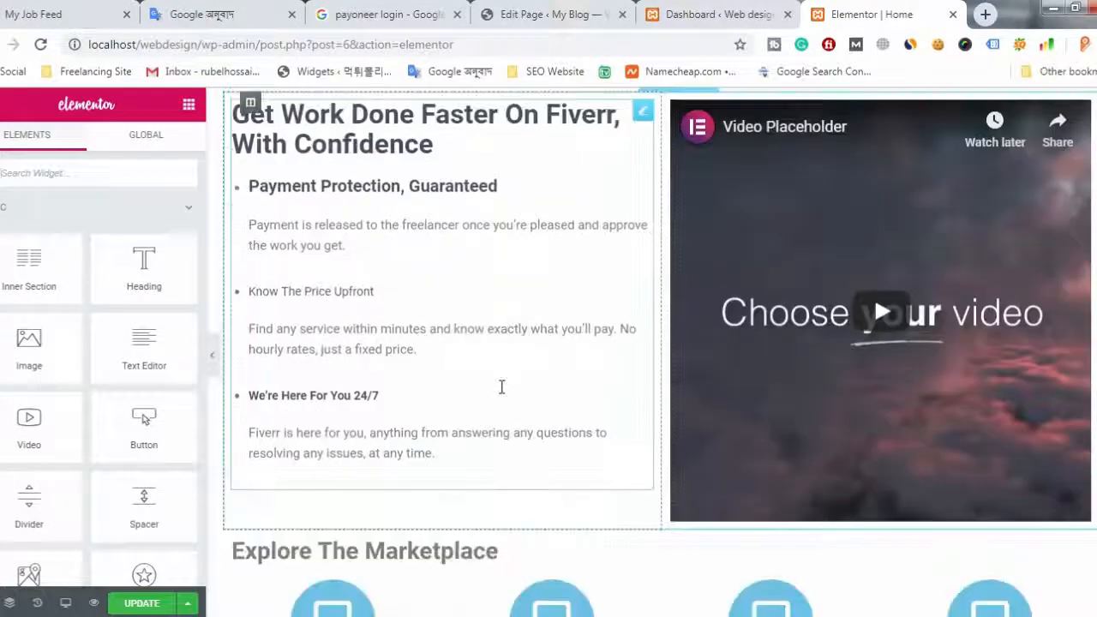
{"action": "scroll", "coordinate": [502, 386], "scroll_direction": "up", "scroll_amount": 2}
{"action": "scroll", "coordinate": [502, 387], "scroll_direction": "down", "scroll_amount": 1}
{"action": "scroll", "coordinate": [503, 392], "scroll_direction": "down", "scroll_amount": 5}
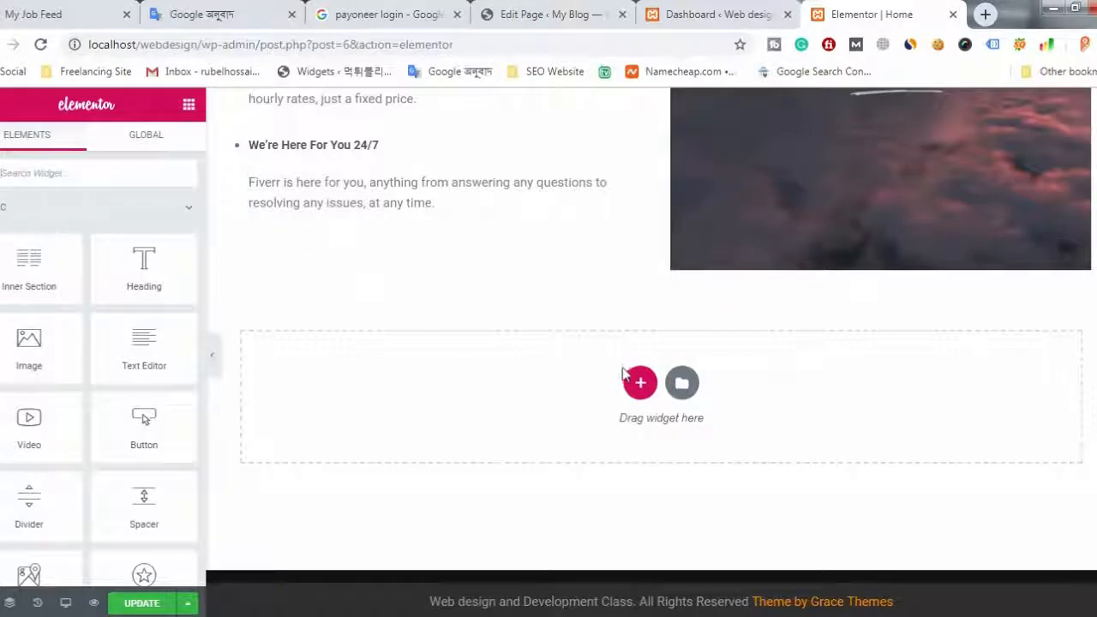
{"action": "scroll", "coordinate": [629, 372], "scroll_direction": "up", "scroll_amount": 7}
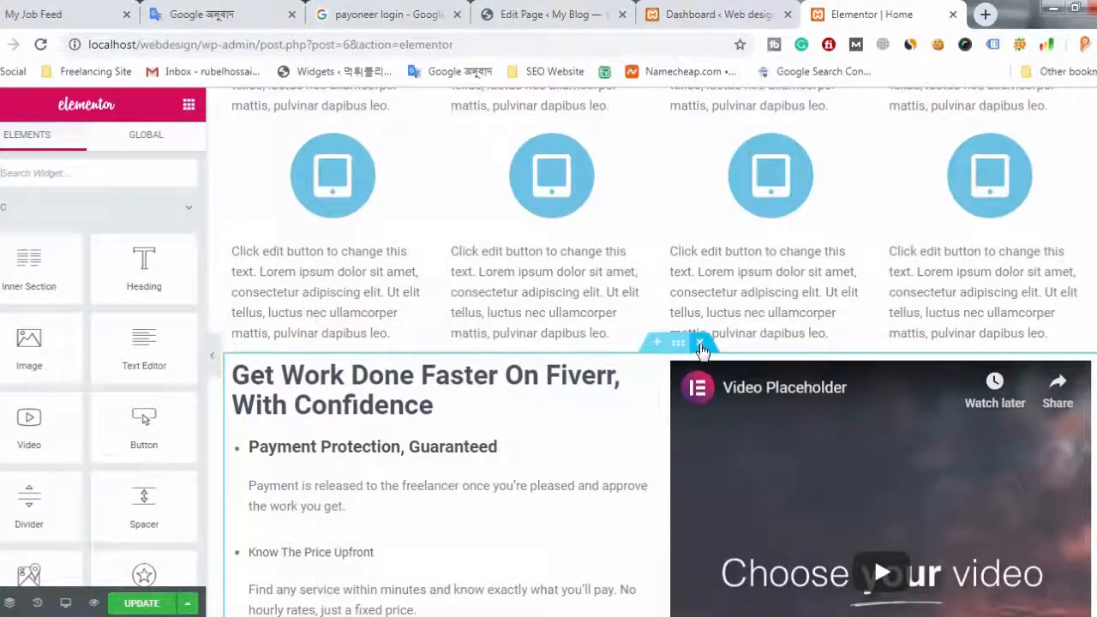
{"action": "left_click", "coordinate": [701, 346]}
- Insert the white two-column "Frequently Asked Questions" block from the template library into the empty area below the icon columns
{"action": "scroll", "coordinate": [674, 417], "scroll_direction": "down", "scroll_amount": 1}
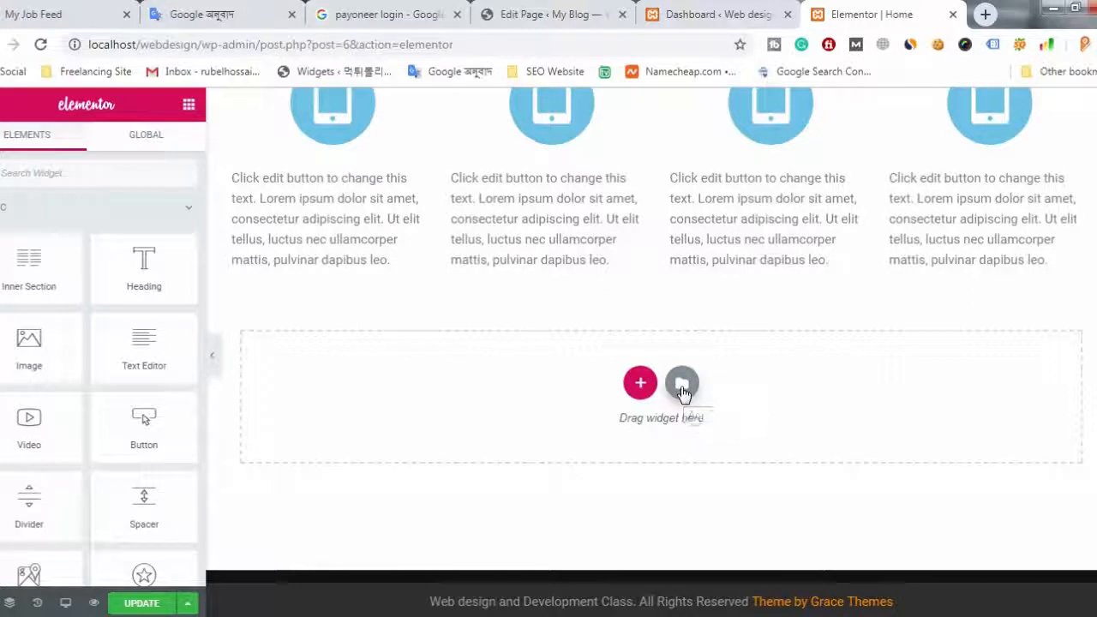
{"action": "left_click", "coordinate": [683, 388]}
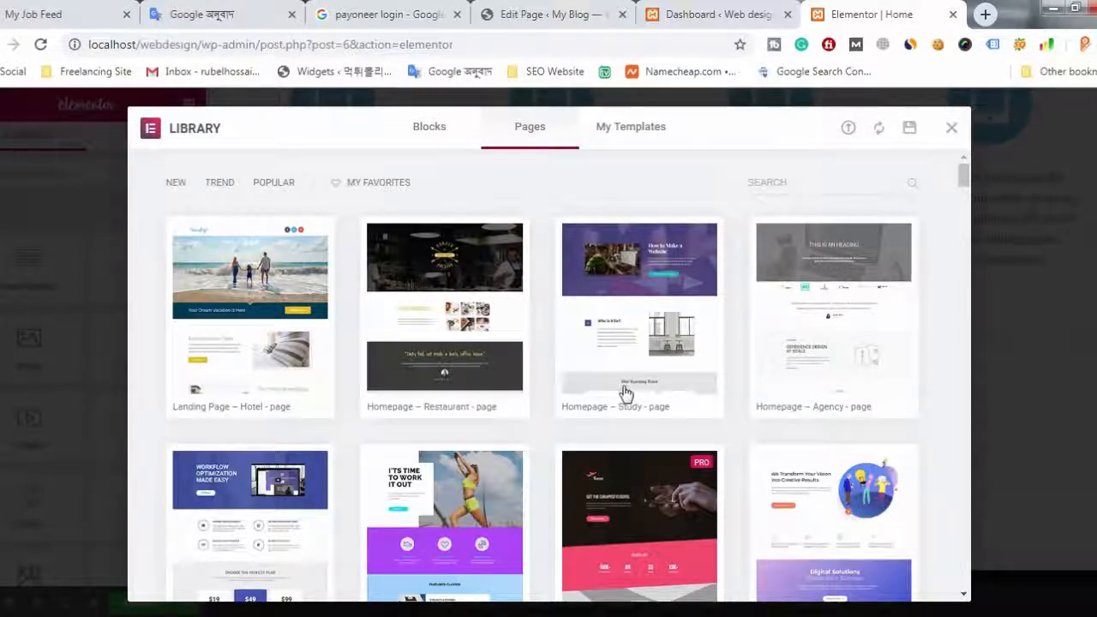
{"action": "left_click", "coordinate": [431, 132]}
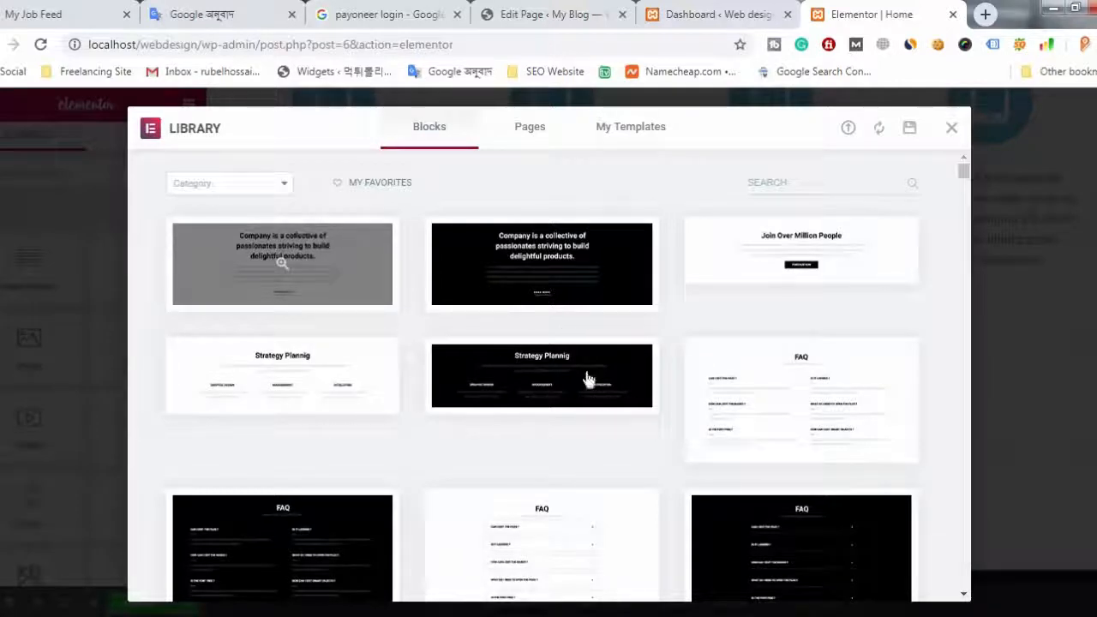
{"action": "scroll", "coordinate": [588, 380], "scroll_direction": "down", "scroll_amount": 10}
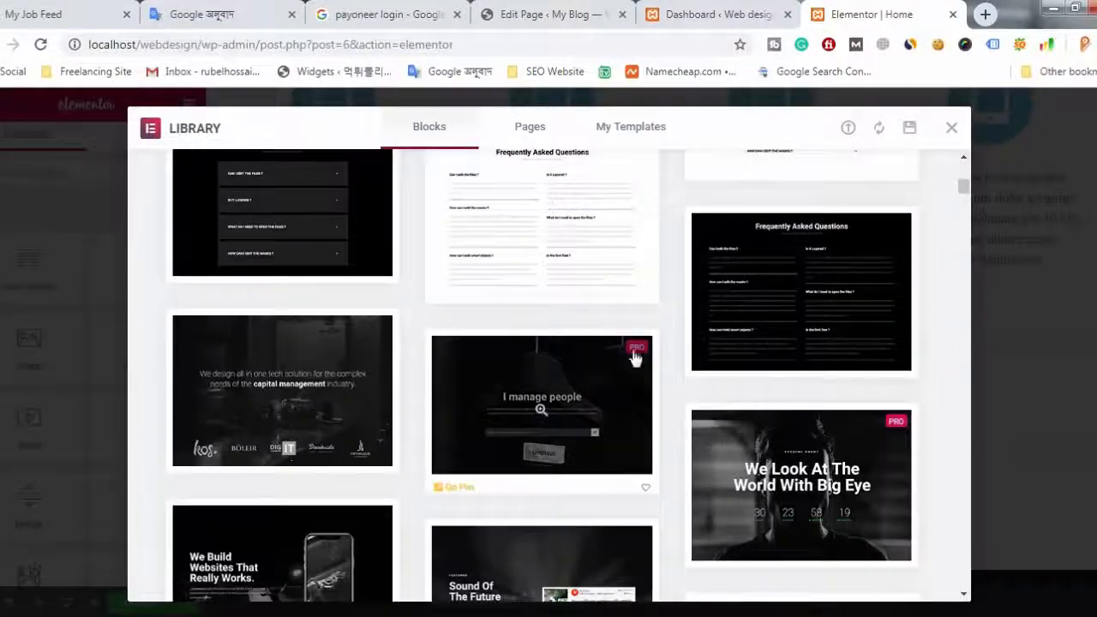
{"action": "scroll", "coordinate": [635, 358], "scroll_direction": "down", "scroll_amount": 1}
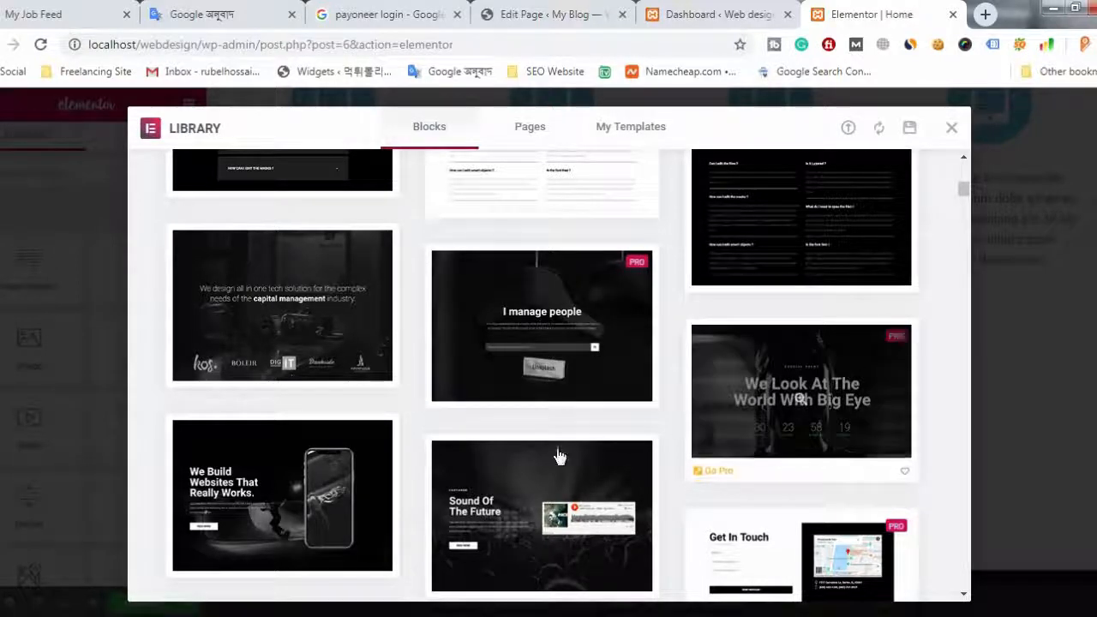
{"action": "scroll", "coordinate": [364, 450], "scroll_direction": "up", "scroll_amount": 1}
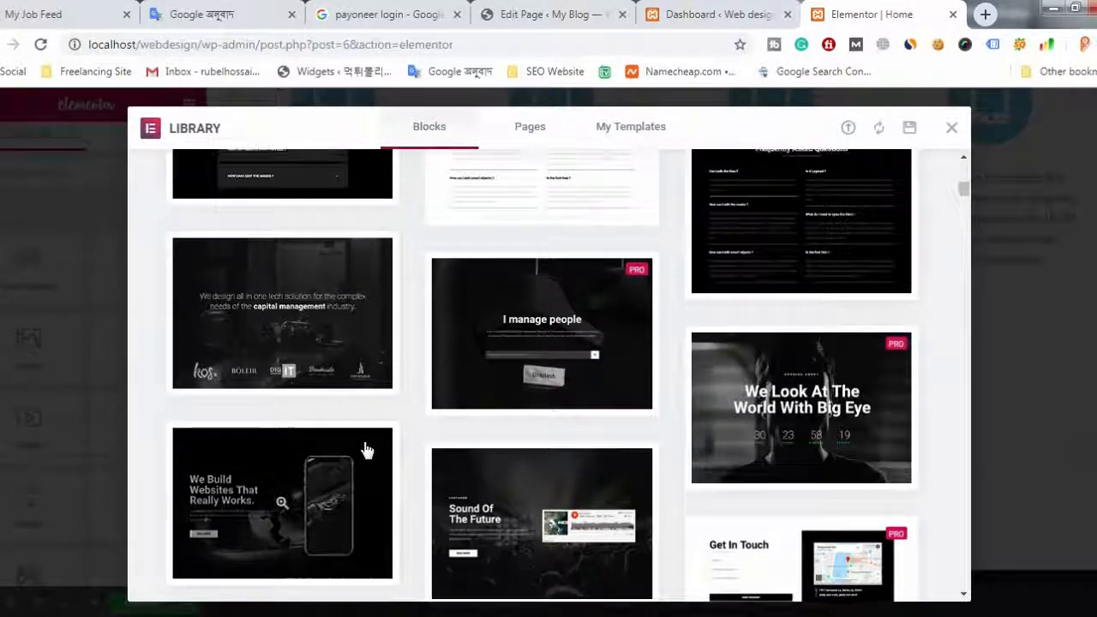
{"action": "scroll", "coordinate": [364, 450], "scroll_direction": "down", "scroll_amount": 3}
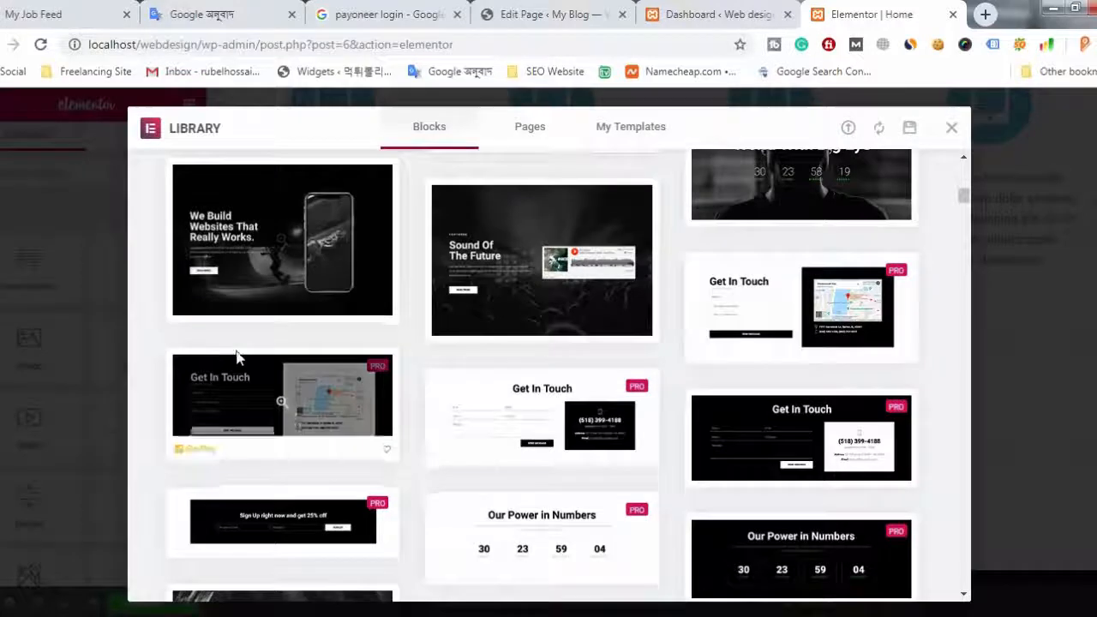
{"action": "mouse_move", "coordinate": [203, 305]}
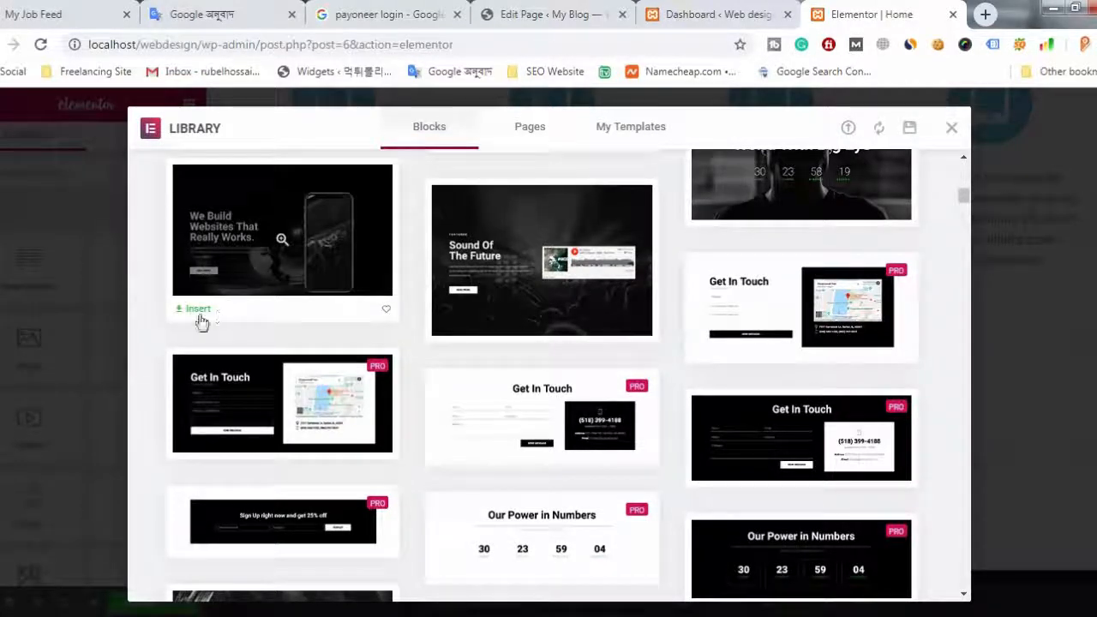
{"action": "scroll", "coordinate": [403, 288], "scroll_direction": "up", "scroll_amount": 2}
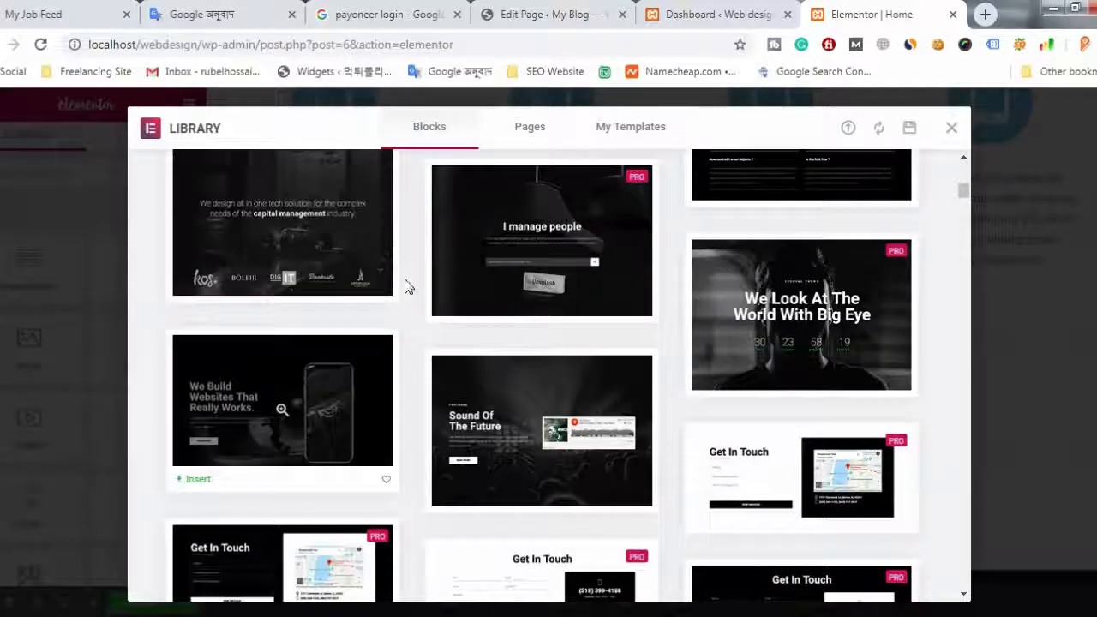
{"action": "scroll", "coordinate": [343, 309], "scroll_direction": "up", "scroll_amount": 3}
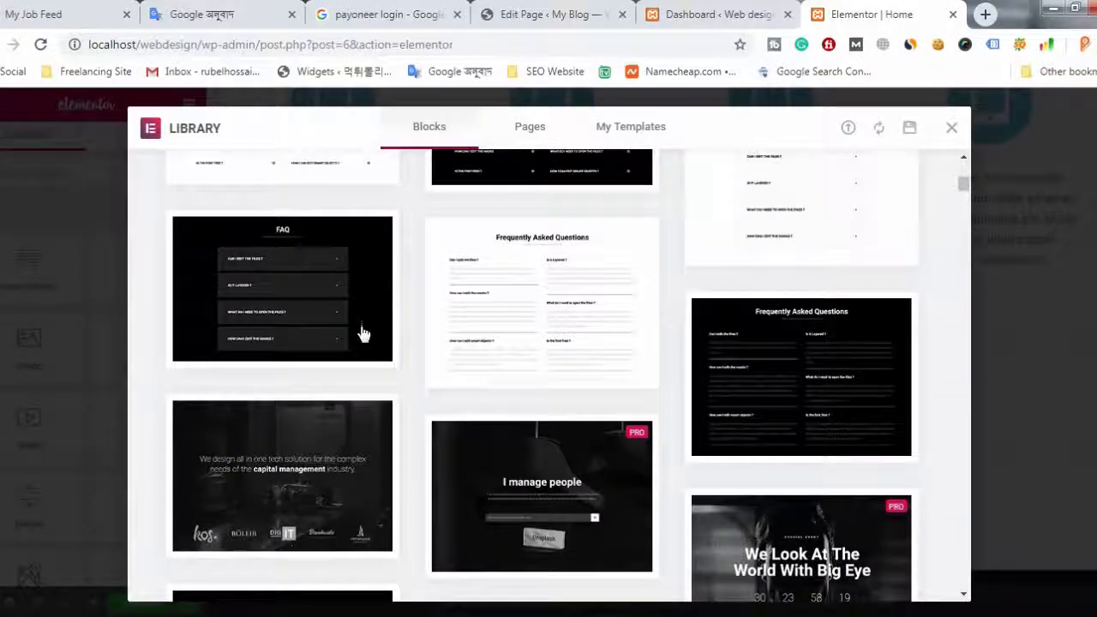
{"action": "scroll", "coordinate": [363, 335], "scroll_direction": "up", "scroll_amount": 2}
{"action": "scroll", "coordinate": [403, 334], "scroll_direction": "up", "scroll_amount": 1}
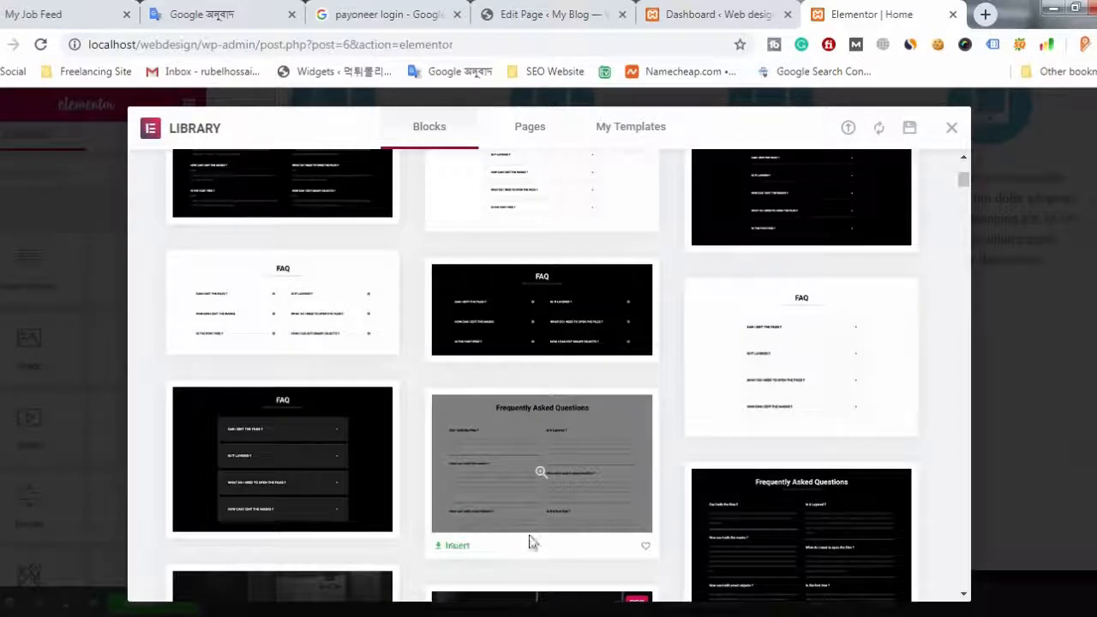
{"action": "left_click", "coordinate": [455, 547]}
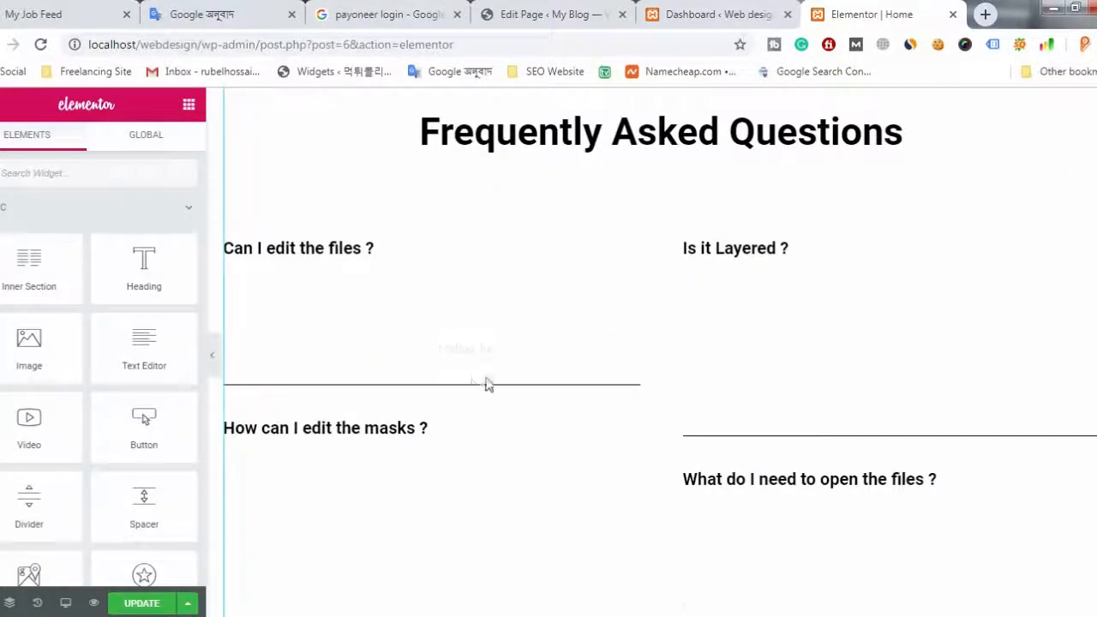
- Examine the inserted "Frequently Asked Questions" section from its heading down to its last questions
{"action": "scroll", "coordinate": [491, 380], "scroll_direction": "up", "scroll_amount": 3}
{"action": "scroll", "coordinate": [492, 368], "scroll_direction": "down", "scroll_amount": 1}
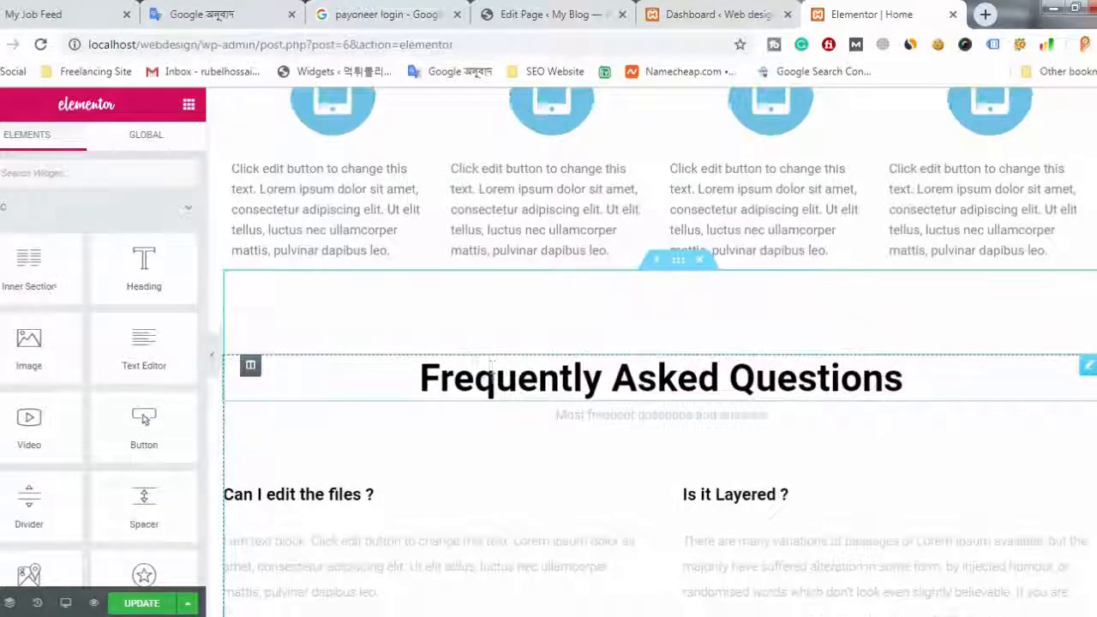
{"action": "scroll", "coordinate": [491, 365], "scroll_direction": "down", "scroll_amount": 2}
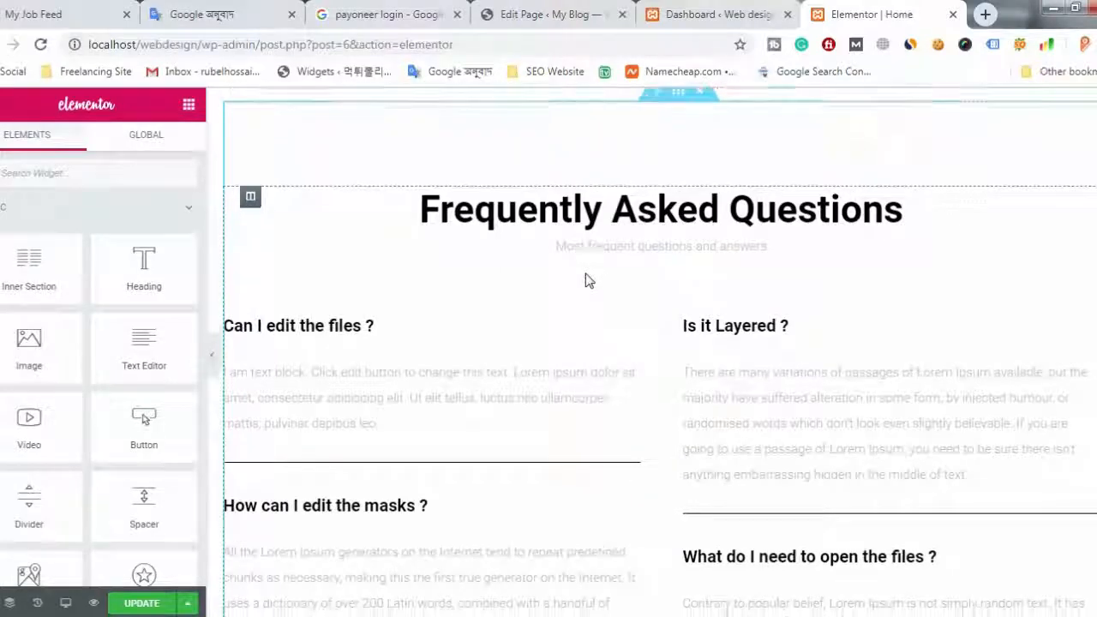
{"action": "scroll", "coordinate": [589, 280], "scroll_direction": "down", "scroll_amount": 7}
{"action": "scroll", "coordinate": [588, 280], "scroll_direction": "up", "scroll_amount": 2}
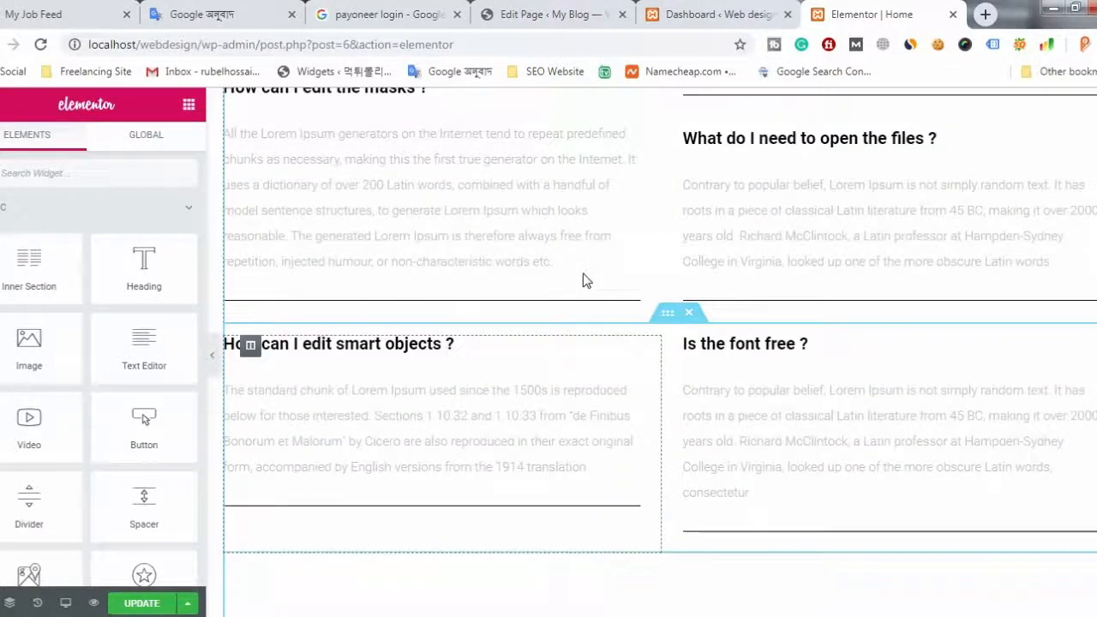
{"action": "scroll", "coordinate": [568, 308], "scroll_direction": "up", "scroll_amount": 4}
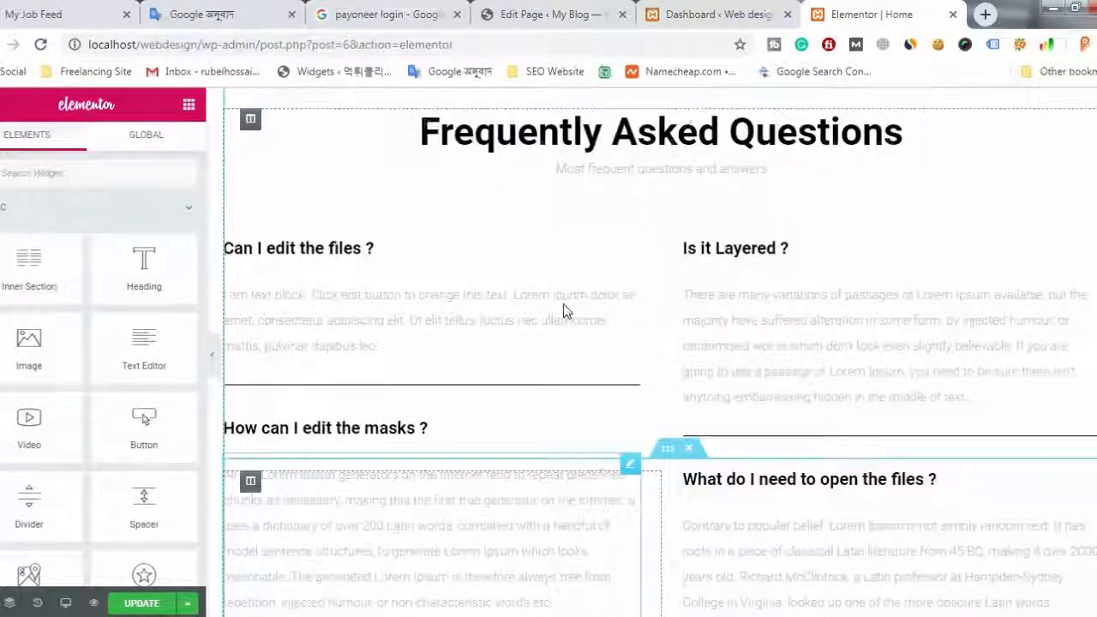
{"action": "scroll", "coordinate": [561, 305], "scroll_direction": "up", "scroll_amount": 1}
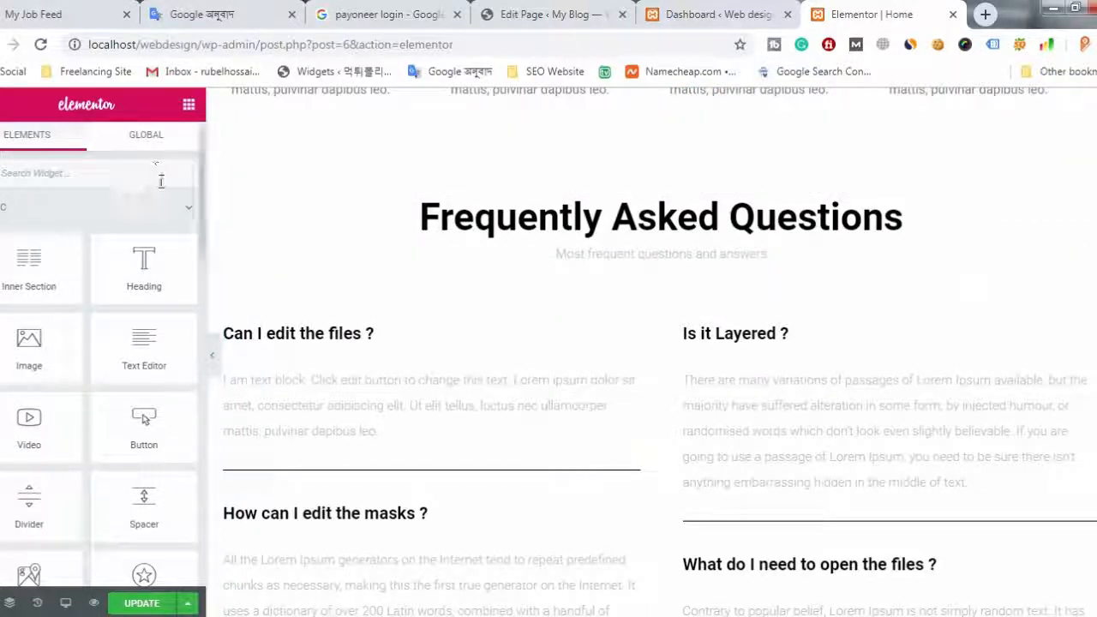
{"action": "scroll", "coordinate": [492, 306], "scroll_direction": "down", "scroll_amount": 2}
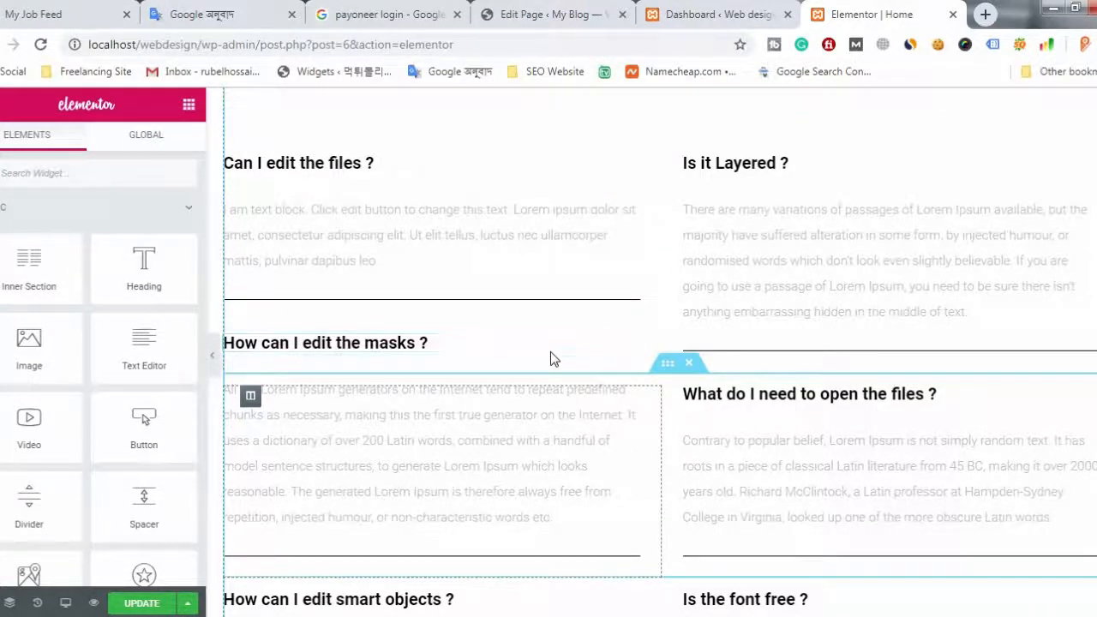
{"action": "scroll", "coordinate": [608, 411], "scroll_direction": "up", "scroll_amount": 2}
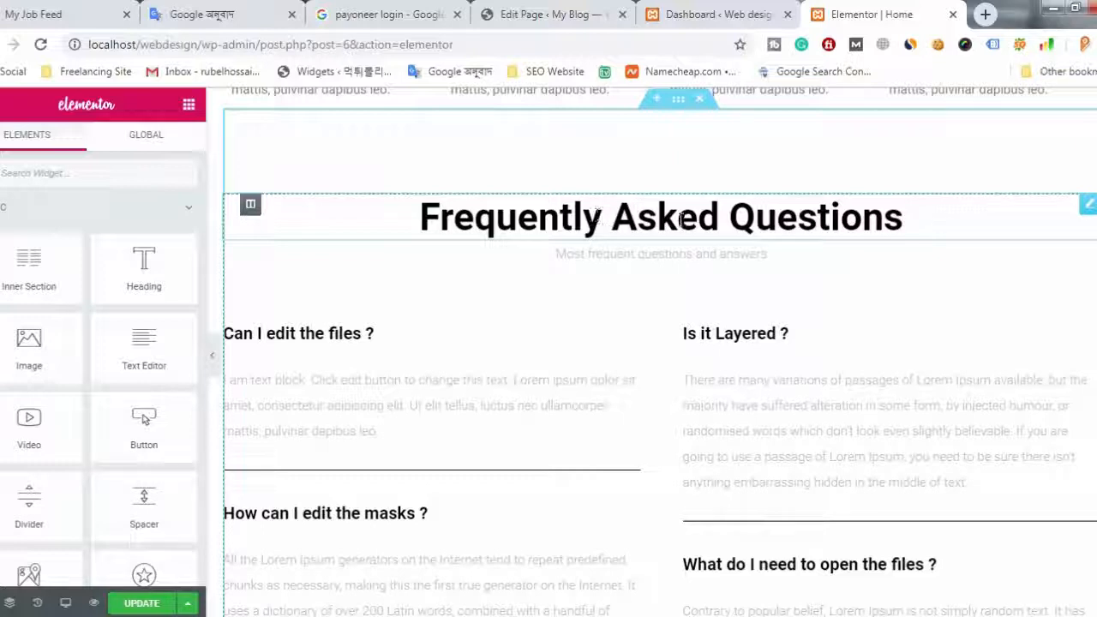
- Change the "Frequently Asked Questions" heading text to "web design and Development"
{"action": "left_click", "coordinate": [1089, 206]}
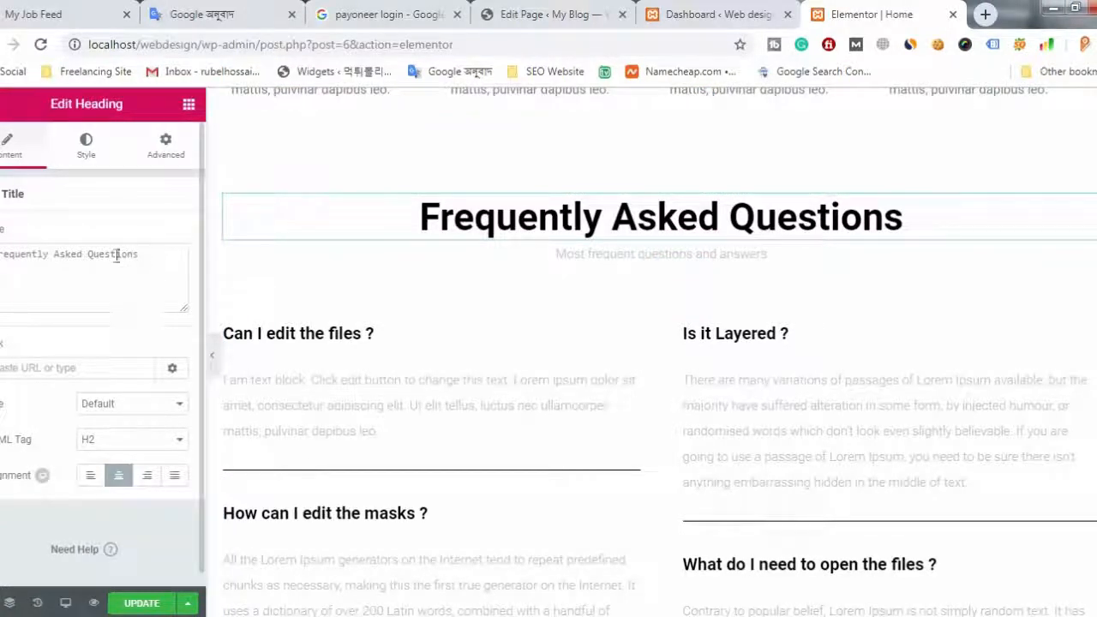
{"action": "left_click_drag", "start_coordinate": [142, 259], "coordinate": [1, 254]}
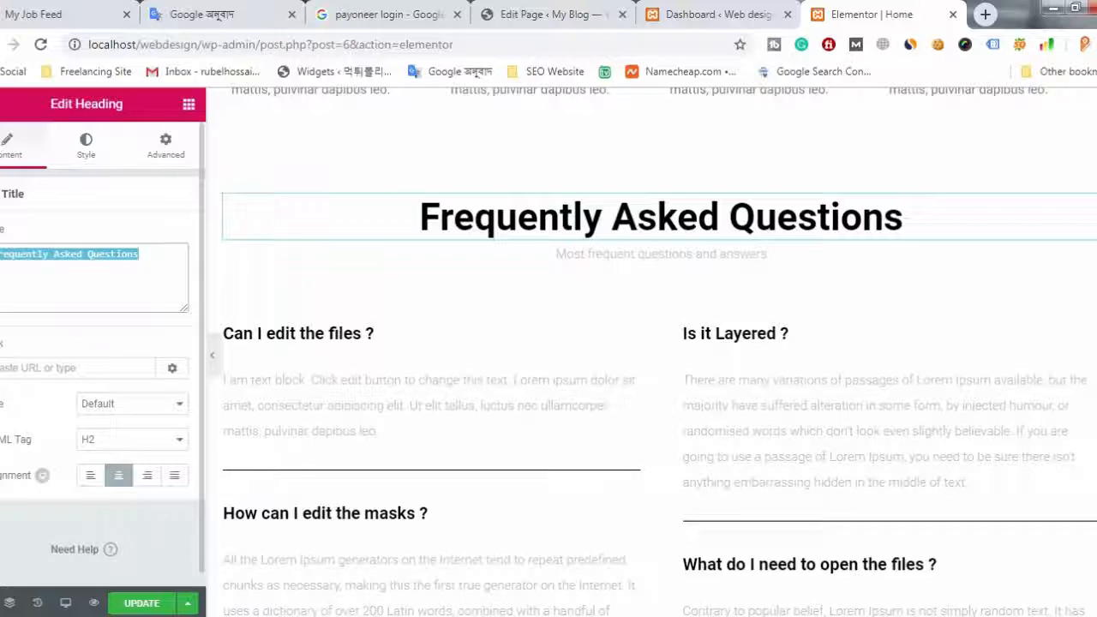
{"action": "key", "text": "BackSpace"}
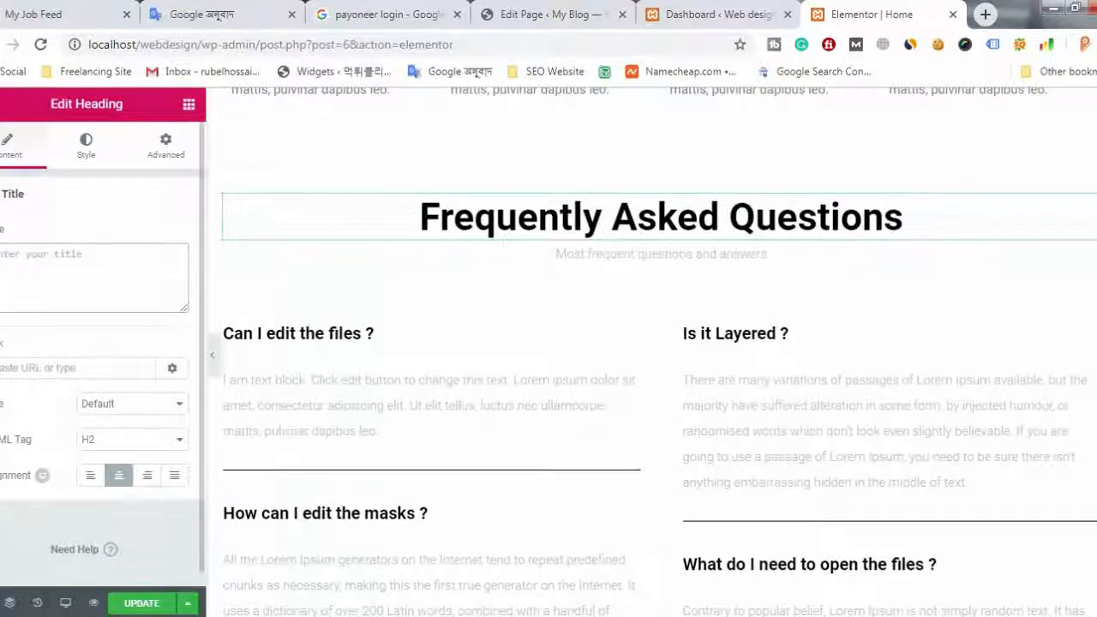
{"action": "type", "text": "web d"}
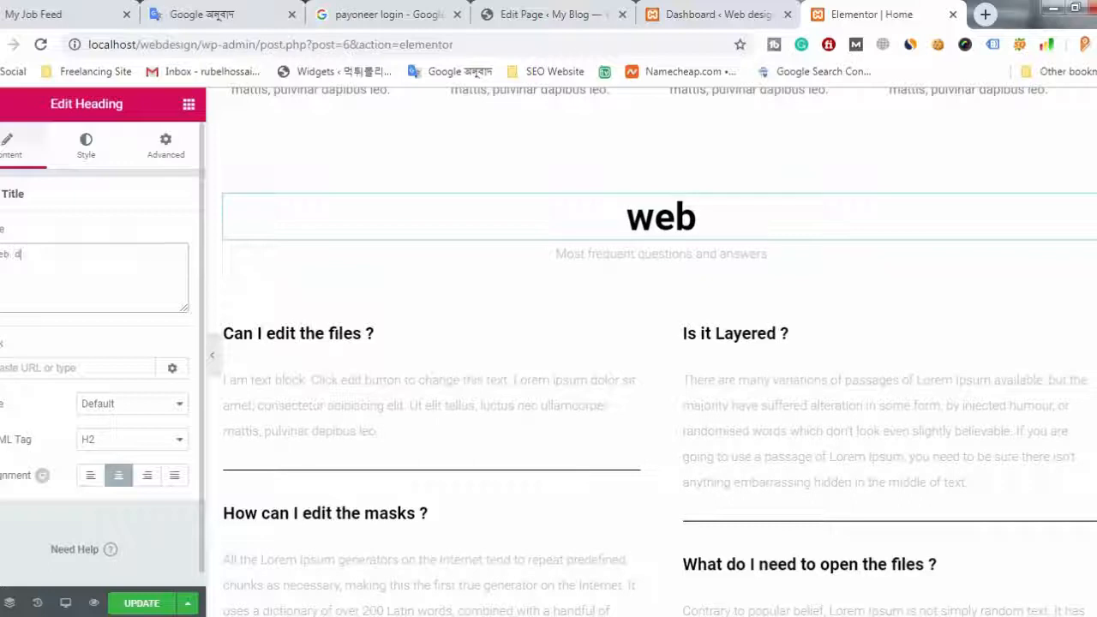
{"action": "type", "text": "esign "}
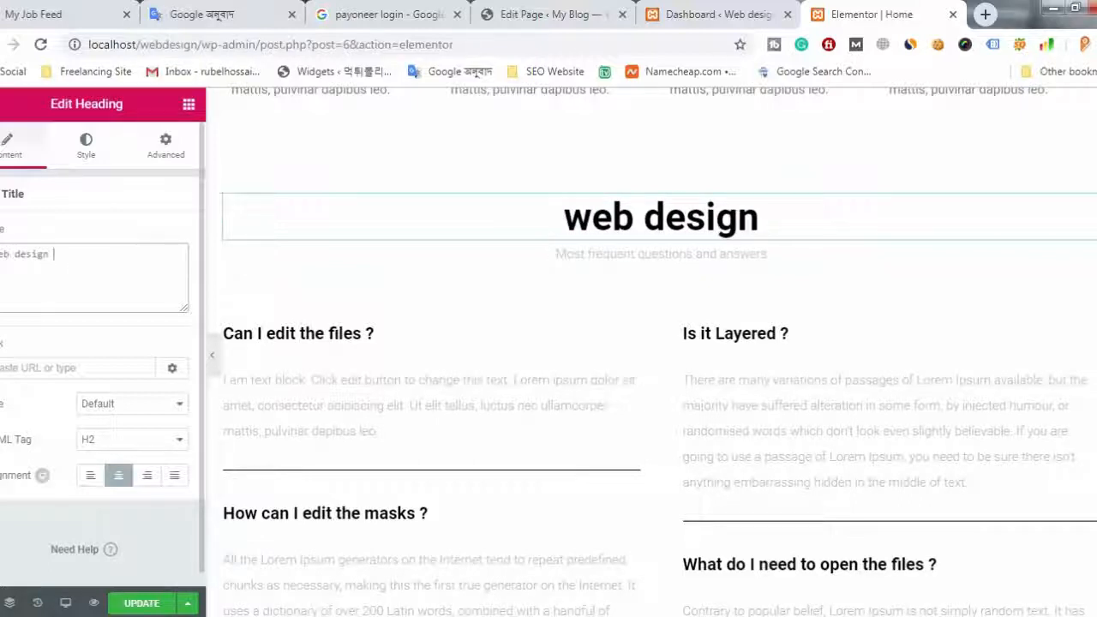
{"action": "type", "text": "a"}
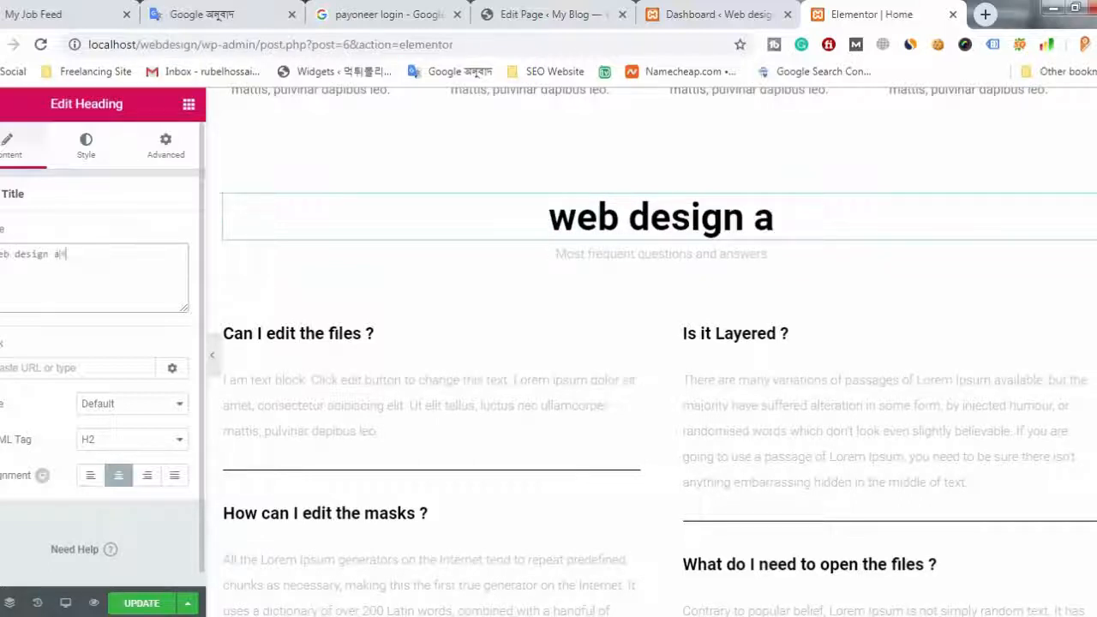
{"action": "type", "text": "nd Develop"}
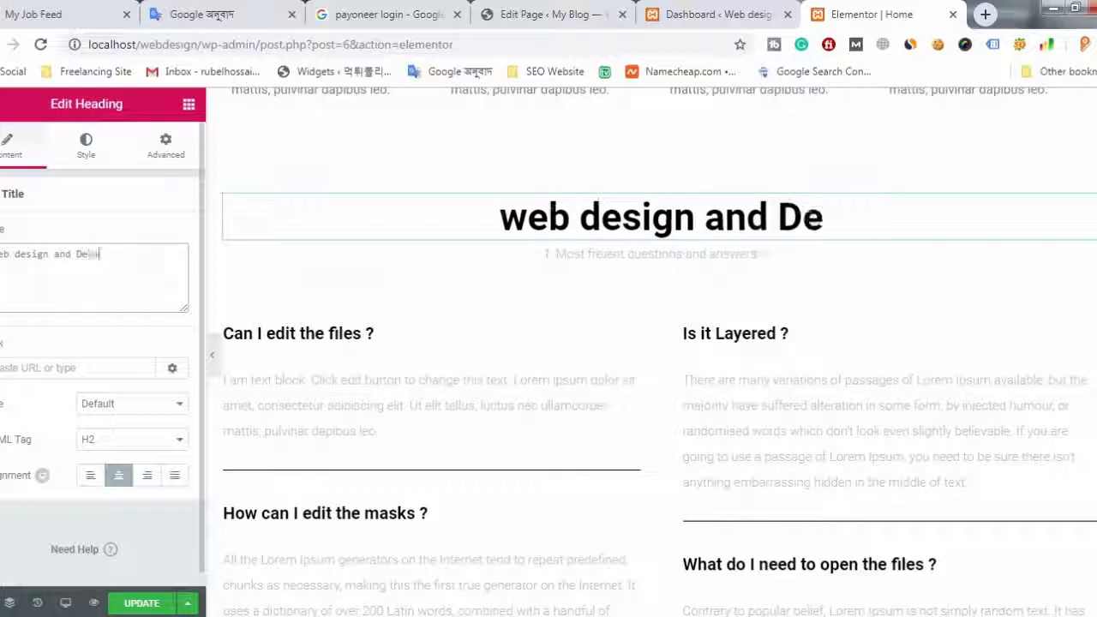
{"action": "type", "text": "ment"}
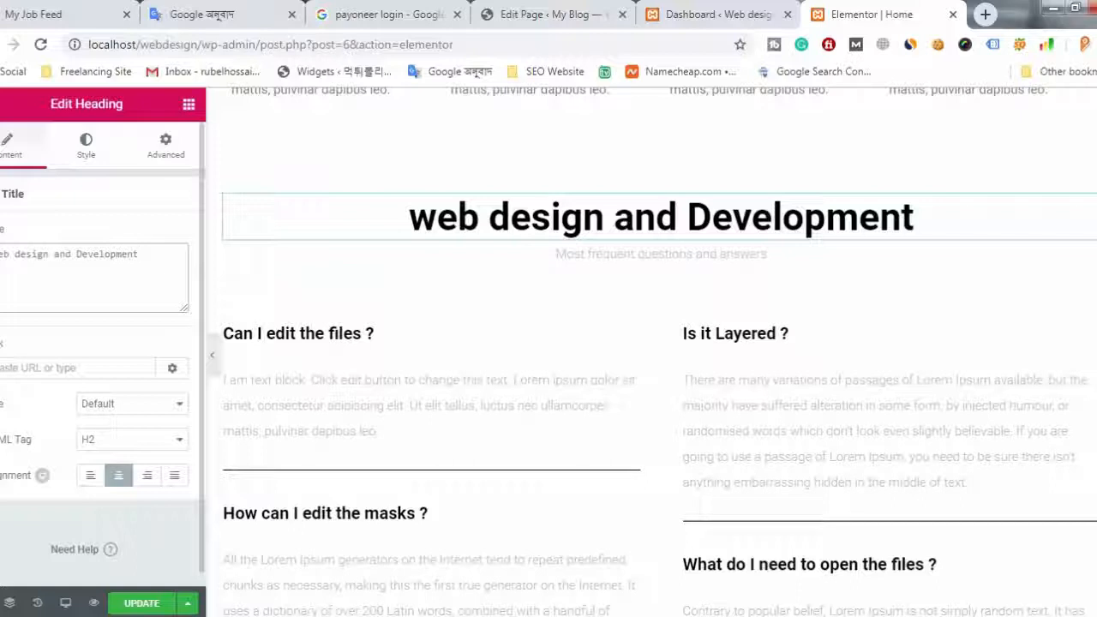
- Capitalize the first letter of the section heading so it reads "Web design and Development"
{"action": "left_click", "coordinate": [428, 231]}
{"action": "key", "text": "BackSpace"}
{"action": "type", "text": "W"}
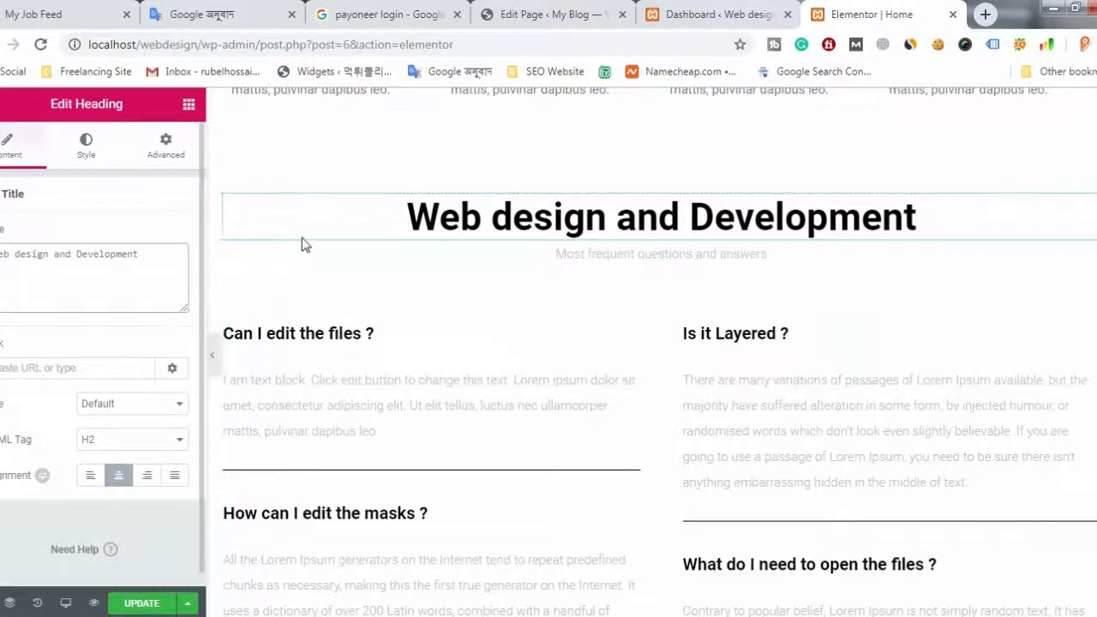
{"action": "left_click", "coordinate": [442, 227]}
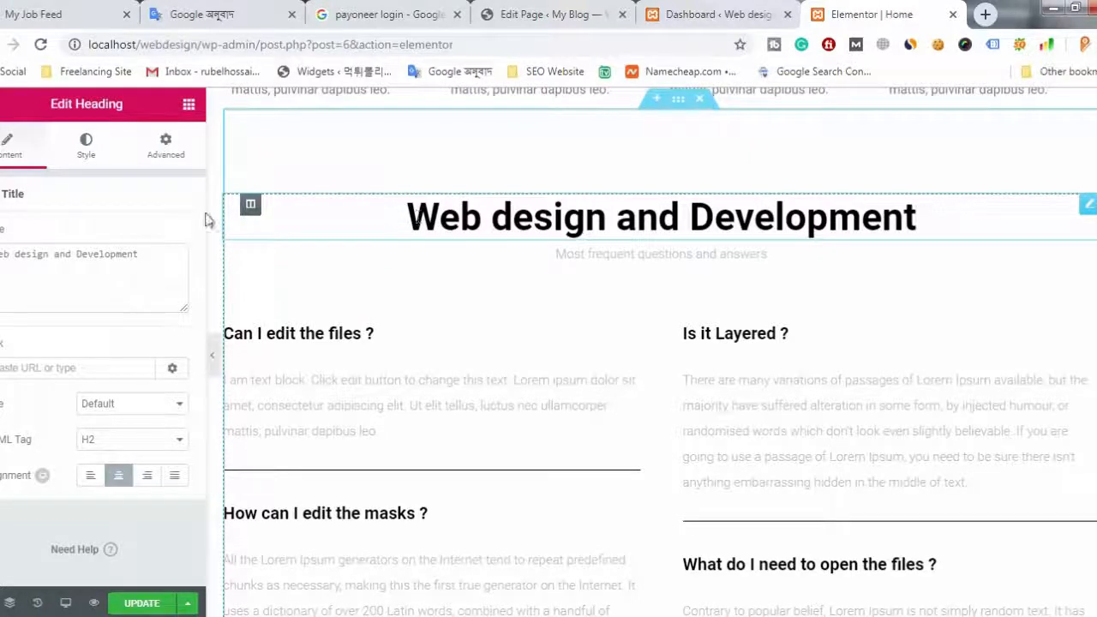
- Try the Small and Medium sizes on the "Web design and Development" heading and restore its size to Default
{"action": "left_click", "coordinate": [172, 404]}
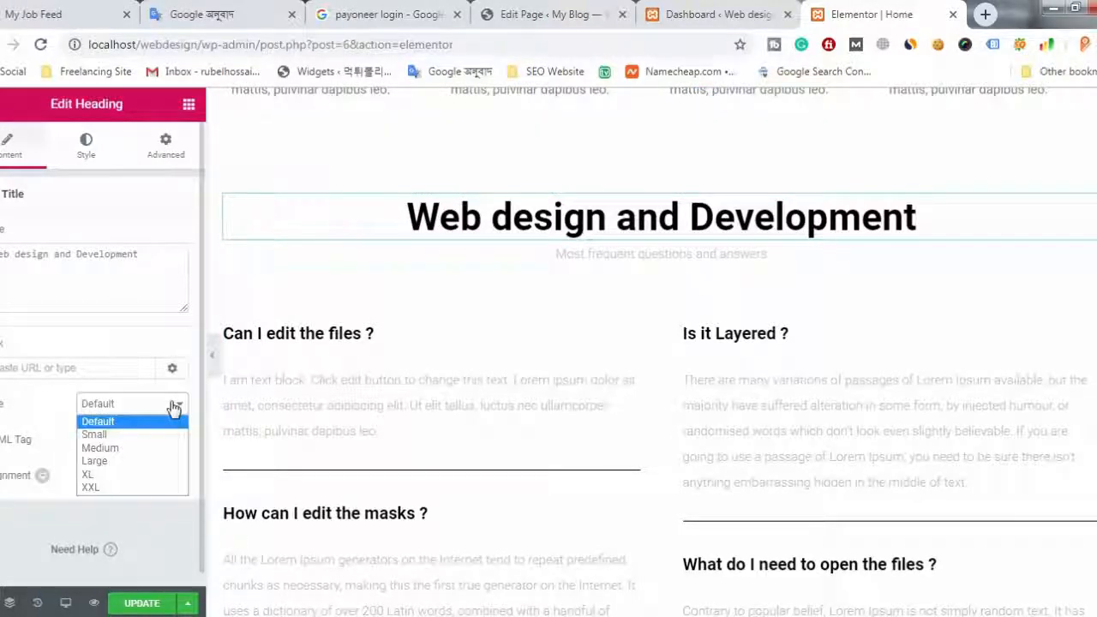
{"action": "left_click", "coordinate": [95, 437]}
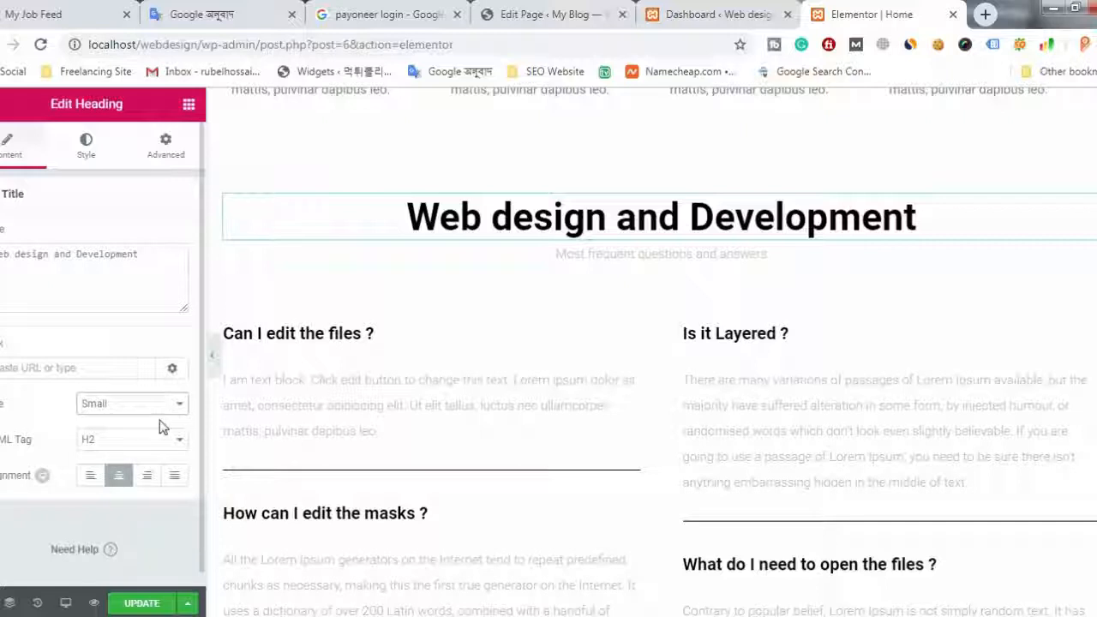
{"action": "left_click", "coordinate": [178, 407]}
{"action": "left_click", "coordinate": [135, 447]}
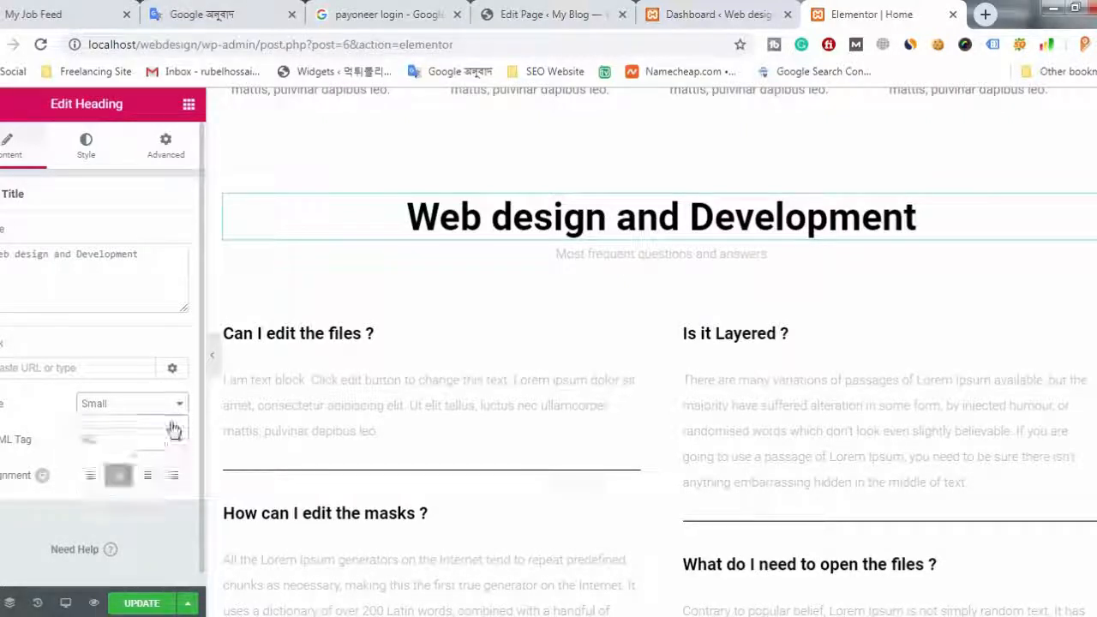
{"action": "left_click", "coordinate": [179, 406]}
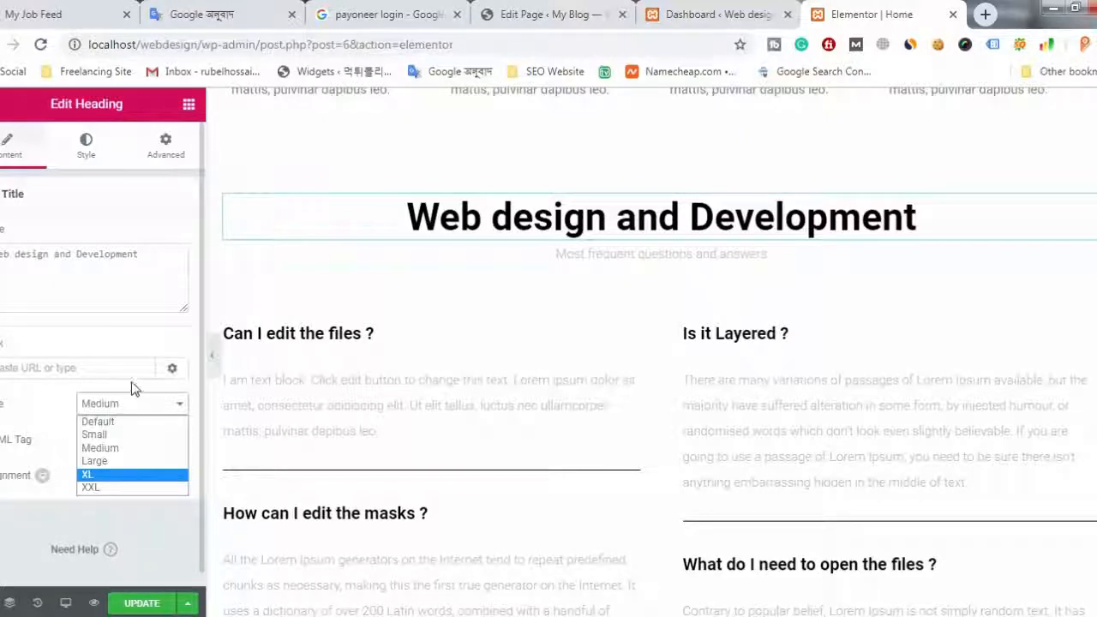
{"action": "left_click", "coordinate": [91, 446]}
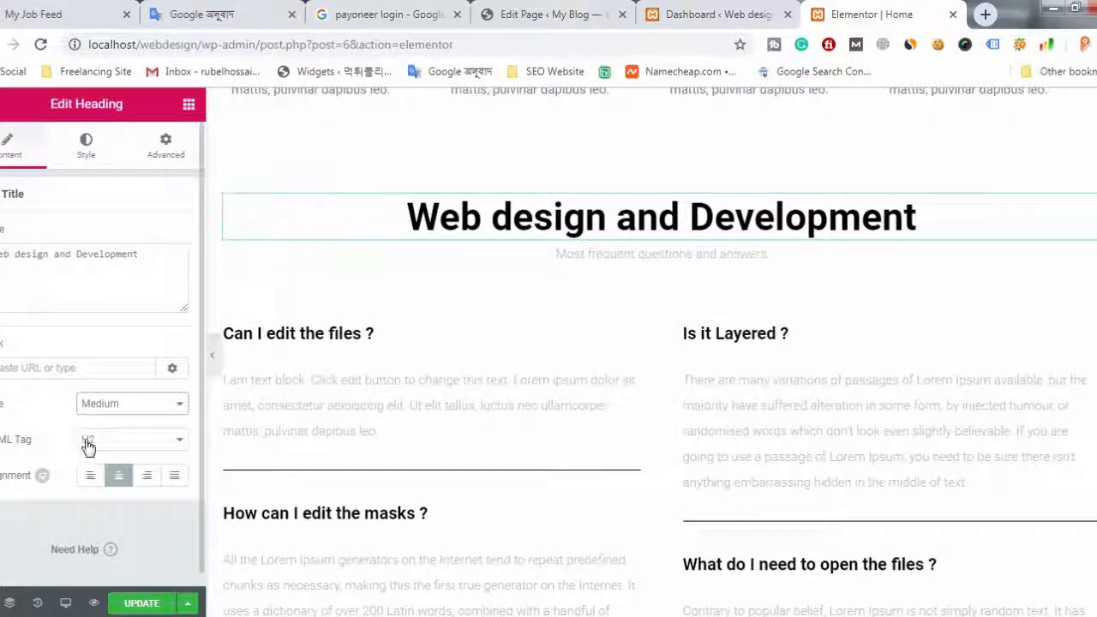
- Set the HTML tag of the "Web design and Development" heading to H3
{"action": "left_click", "coordinate": [89, 441]}
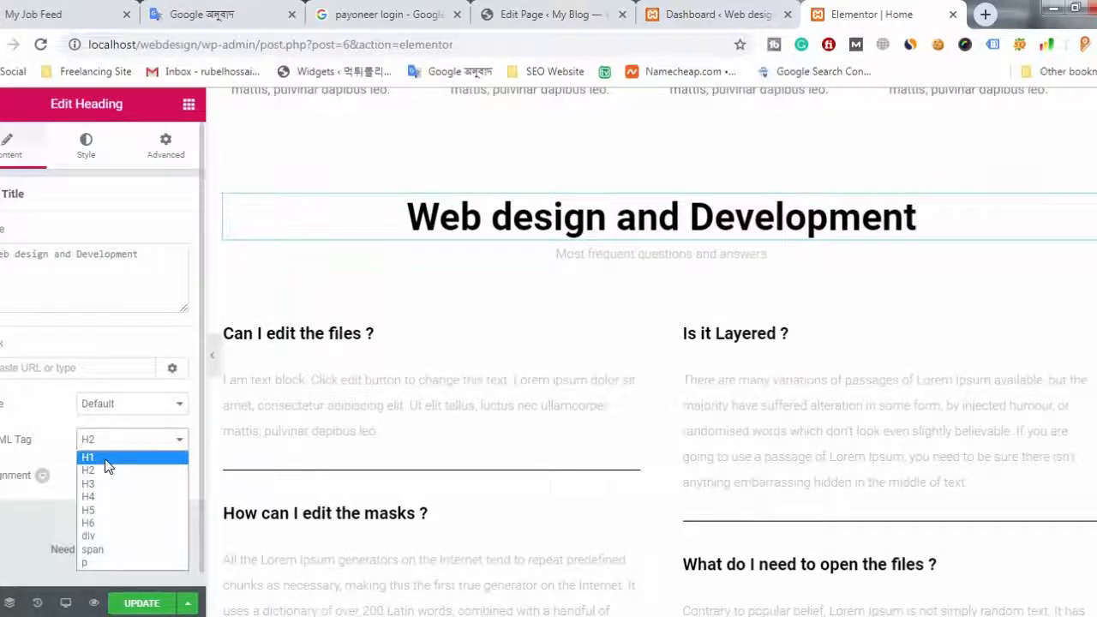
{"action": "left_click", "coordinate": [107, 461]}
{"action": "left_click", "coordinate": [154, 441]}
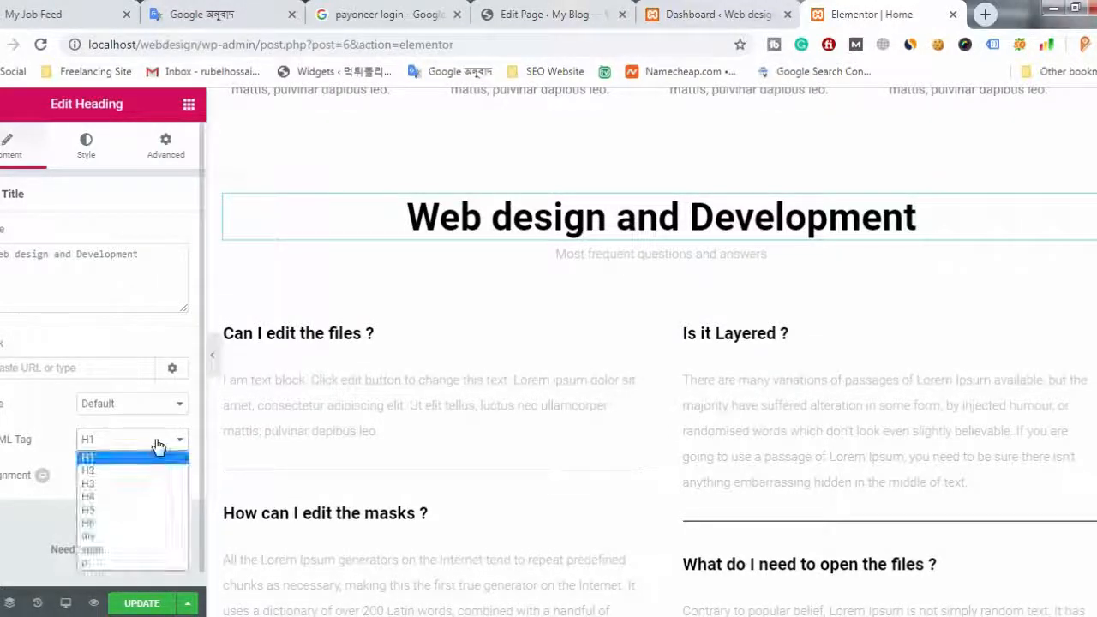
{"action": "left_click", "coordinate": [116, 486]}
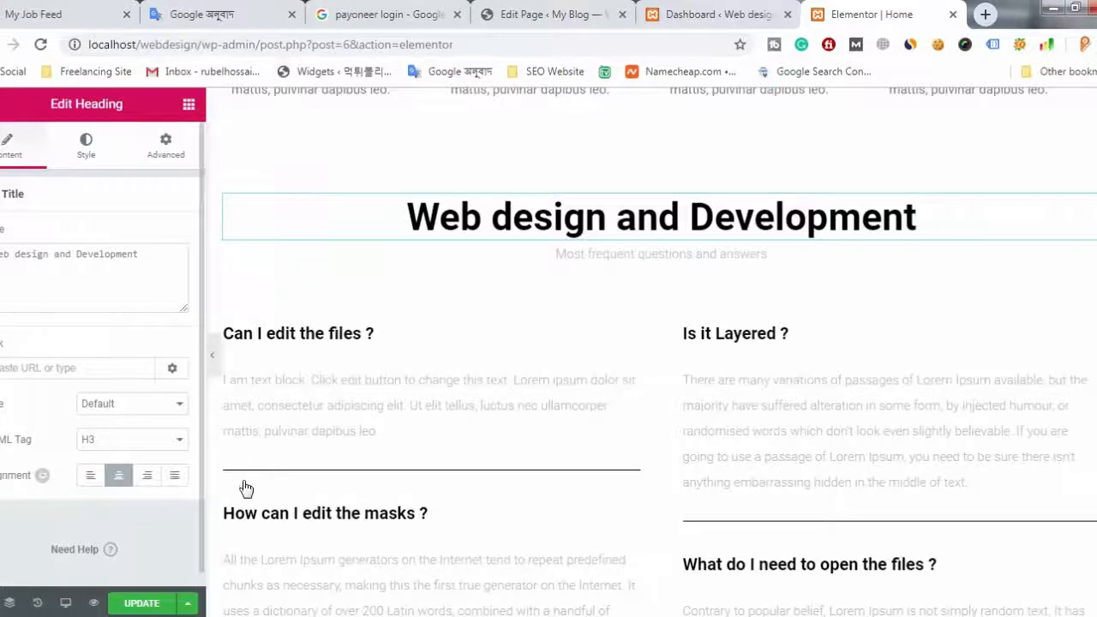
- Change the "Can I edit the files ?" question heading to "Web Design & Development"
{"action": "scroll", "coordinate": [759, 292], "scroll_direction": "up", "scroll_amount": 2}
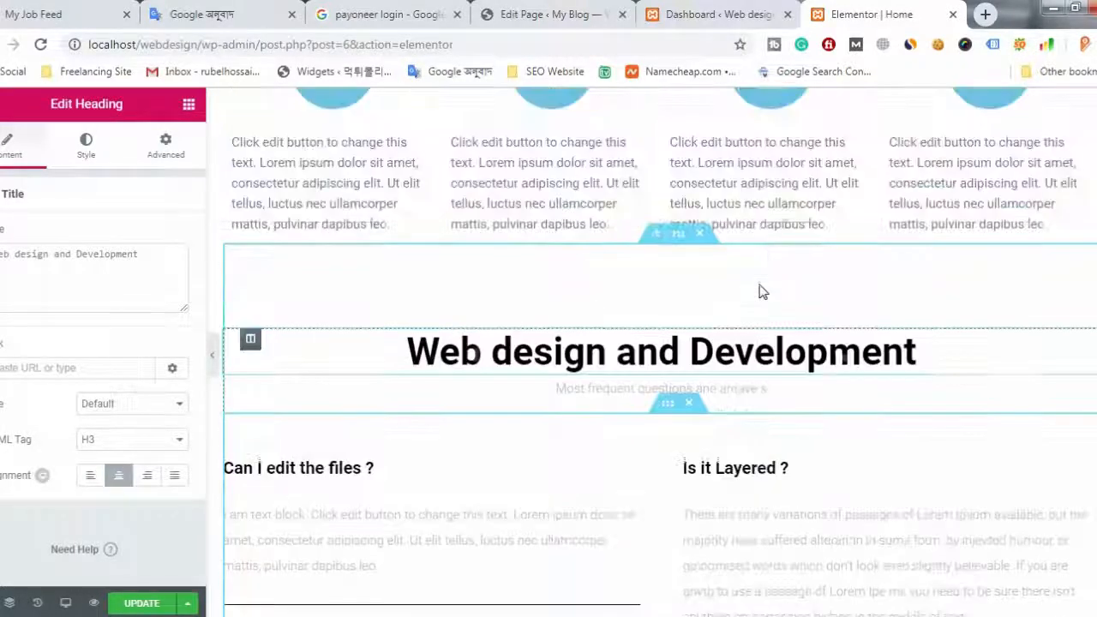
{"action": "scroll", "coordinate": [747, 284], "scroll_direction": "down", "scroll_amount": 4}
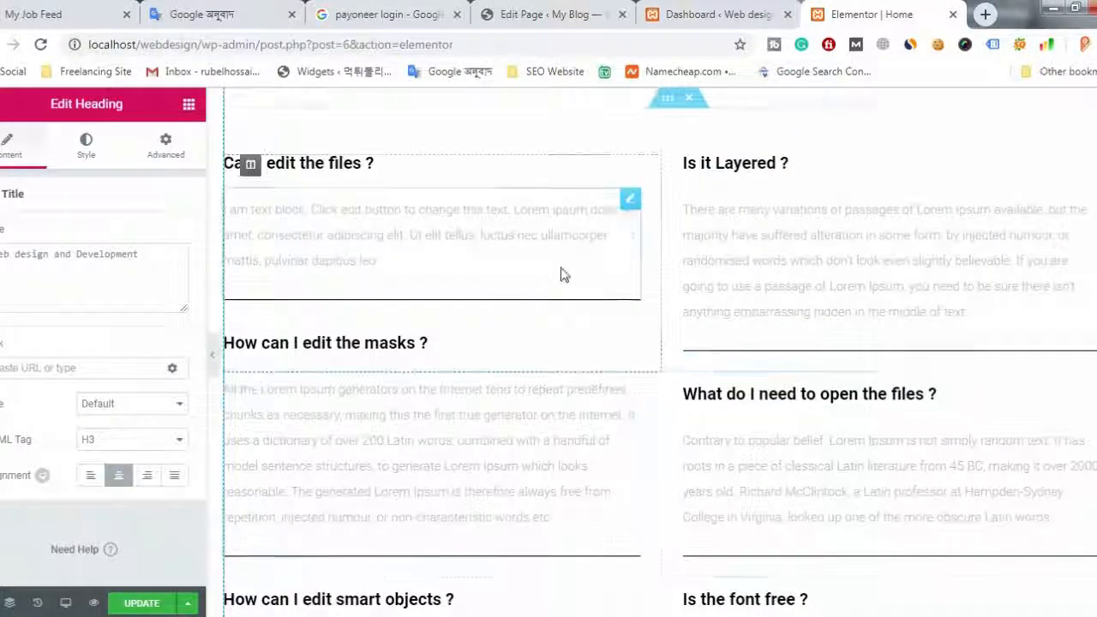
{"action": "scroll", "coordinate": [564, 274], "scroll_direction": "up", "scroll_amount": 2}
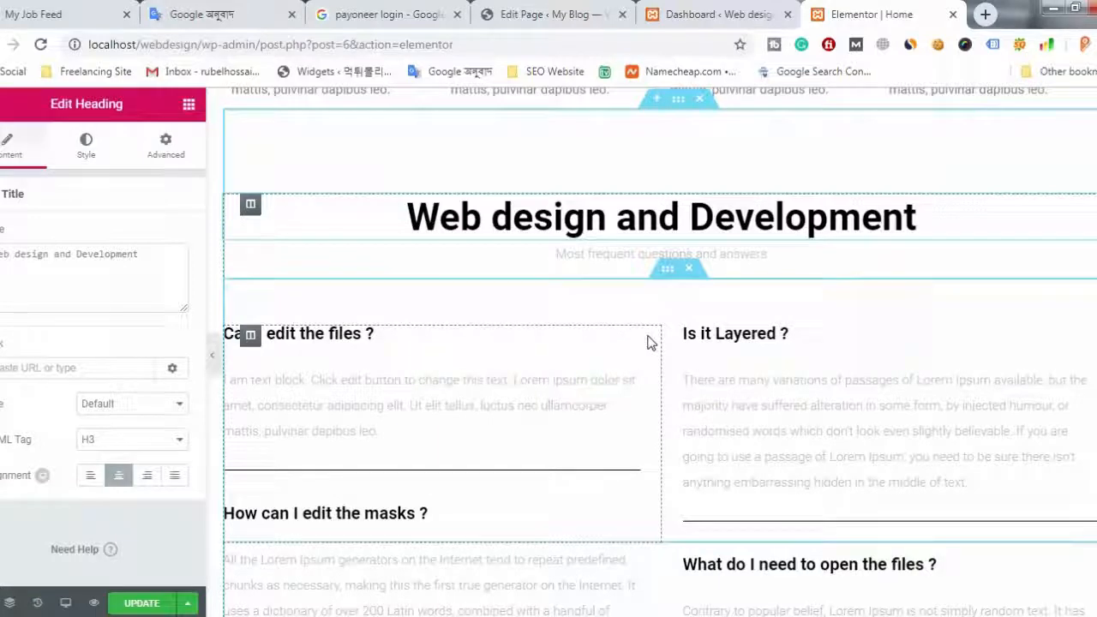
{"action": "left_click", "coordinate": [631, 370]}
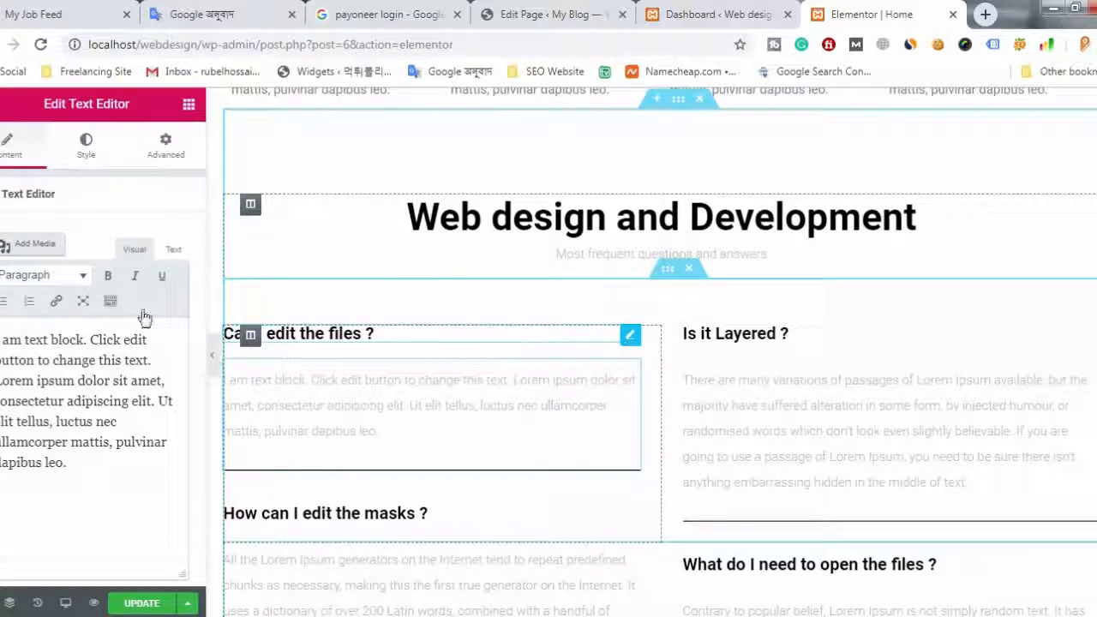
{"action": "left_click_drag", "start_coordinate": [118, 254], "coordinate": [1, 255]}
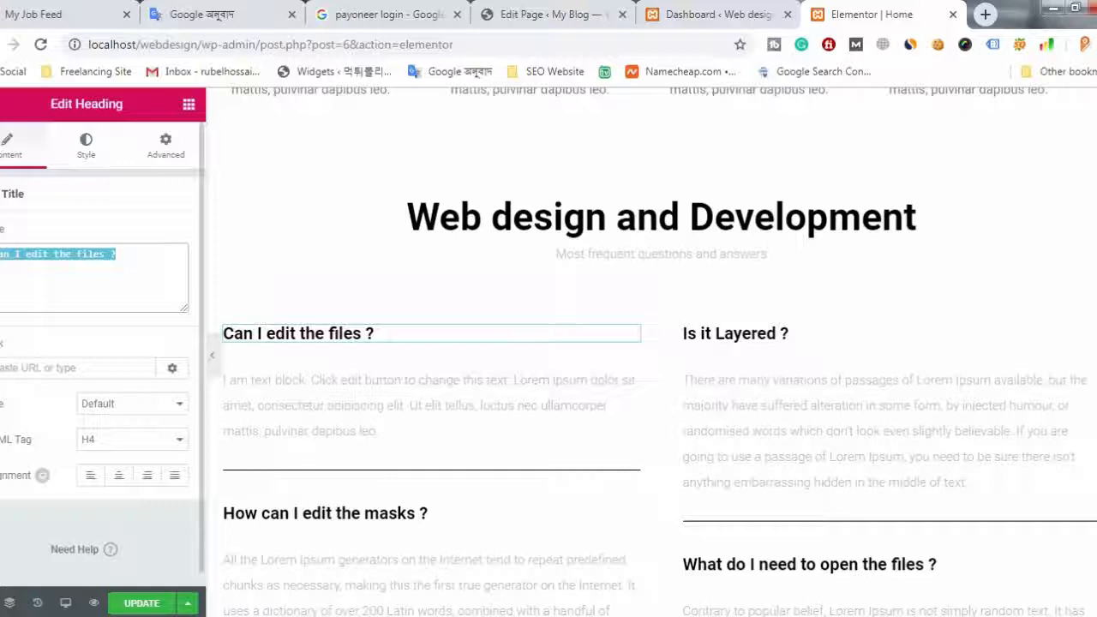
{"action": "type", "text": "Web Design & Develop"}
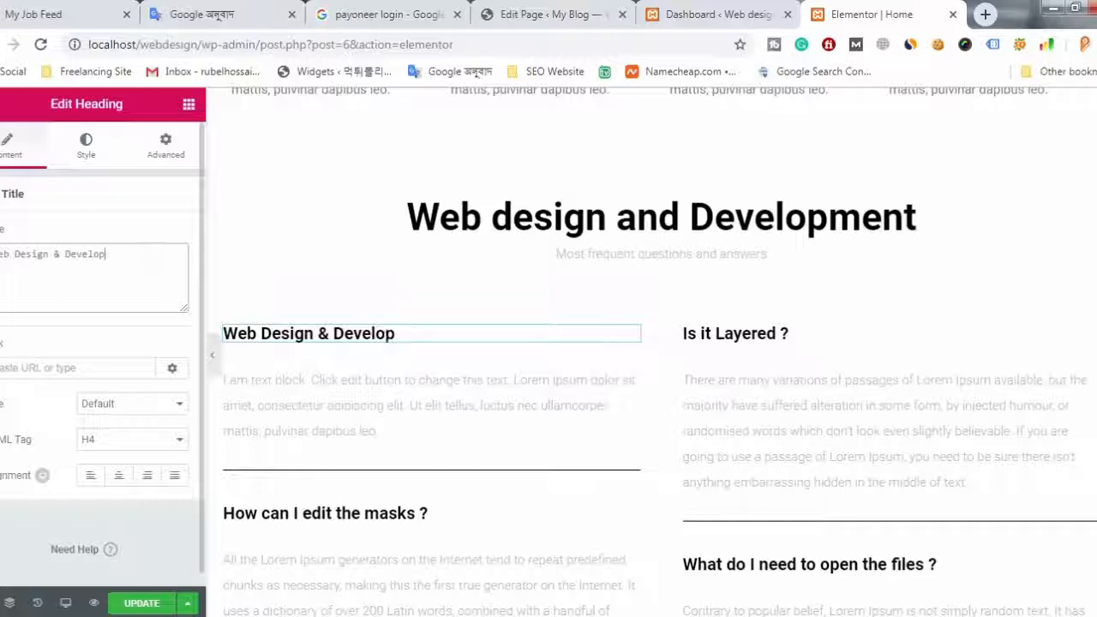
{"action": "type", "text": "t"}
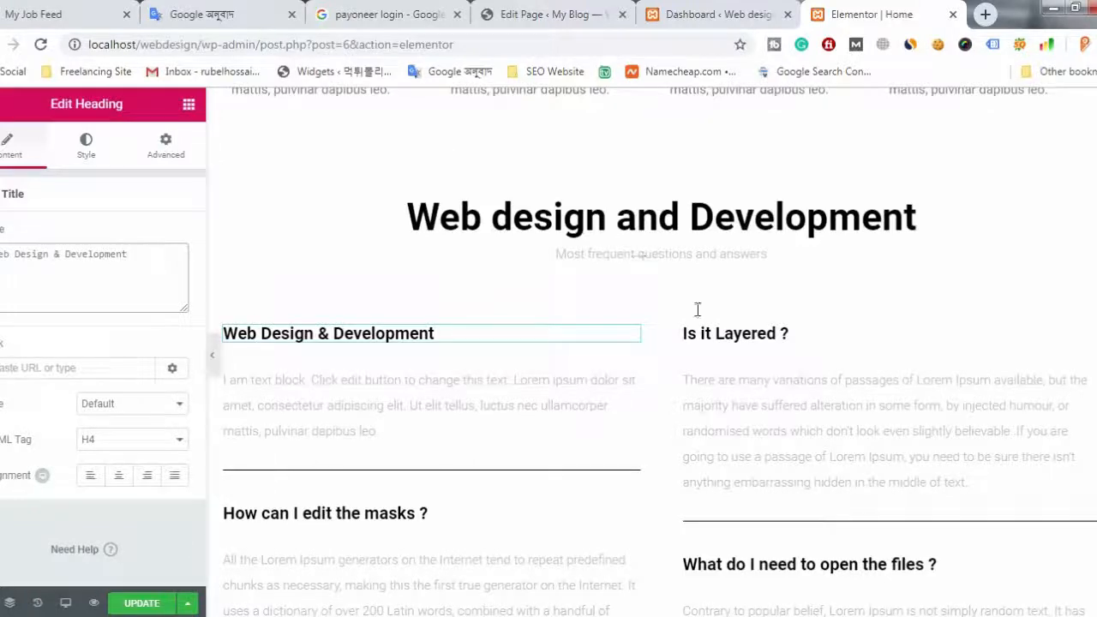
- Change the "Is it Layered ?" question heading to "SEO"
{"action": "left_click", "coordinate": [1087, 336]}
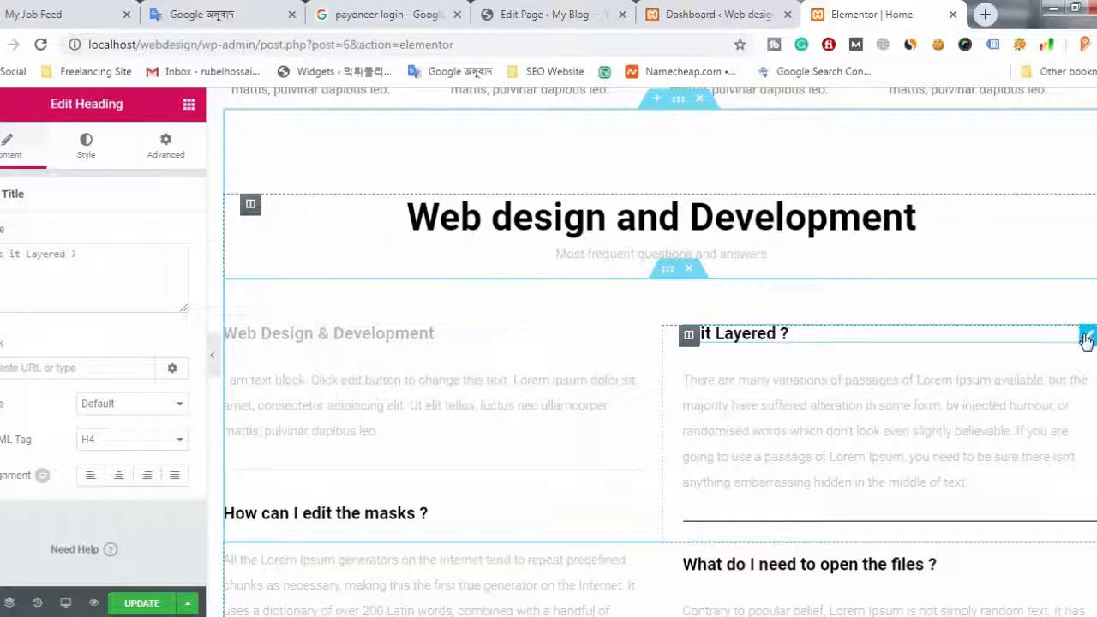
{"action": "left_click_drag", "start_coordinate": [87, 255], "coordinate": [0, 254]}
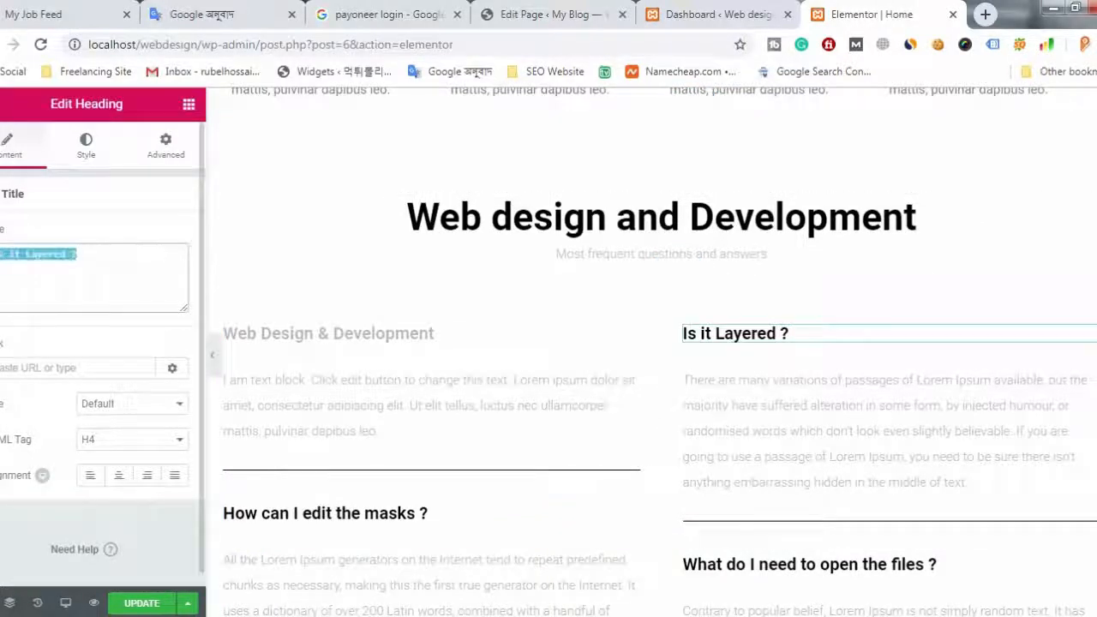
{"action": "type", "text": "SEO"}
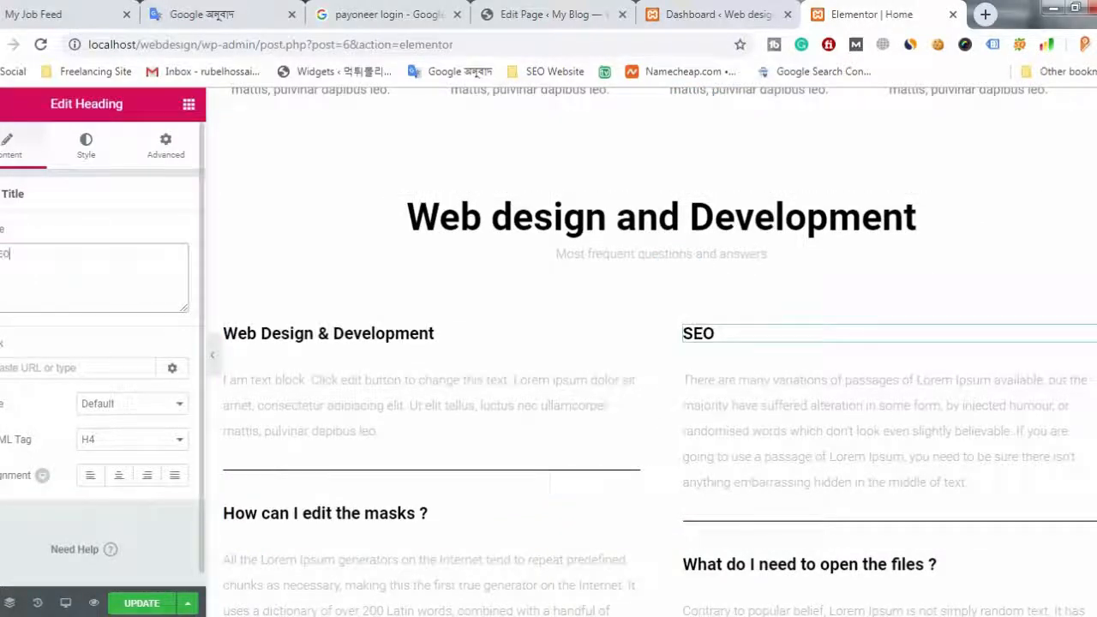
{"action": "scroll", "coordinate": [802, 574], "scroll_direction": "down", "scroll_amount": 2}
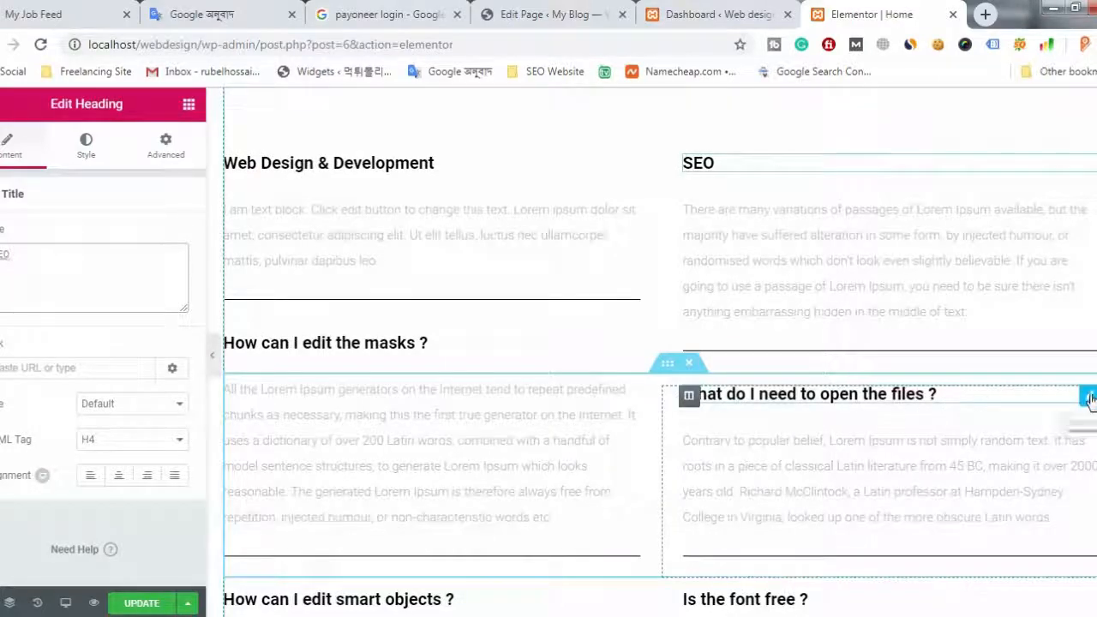
{"action": "scroll", "coordinate": [441, 372], "scroll_direction": "down", "scroll_amount": 2}
{"action": "scroll", "coordinate": [449, 337], "scroll_direction": "up", "scroll_amount": 2}
{"action": "scroll", "coordinate": [607, 294], "scroll_direction": "up", "scroll_amount": 2}
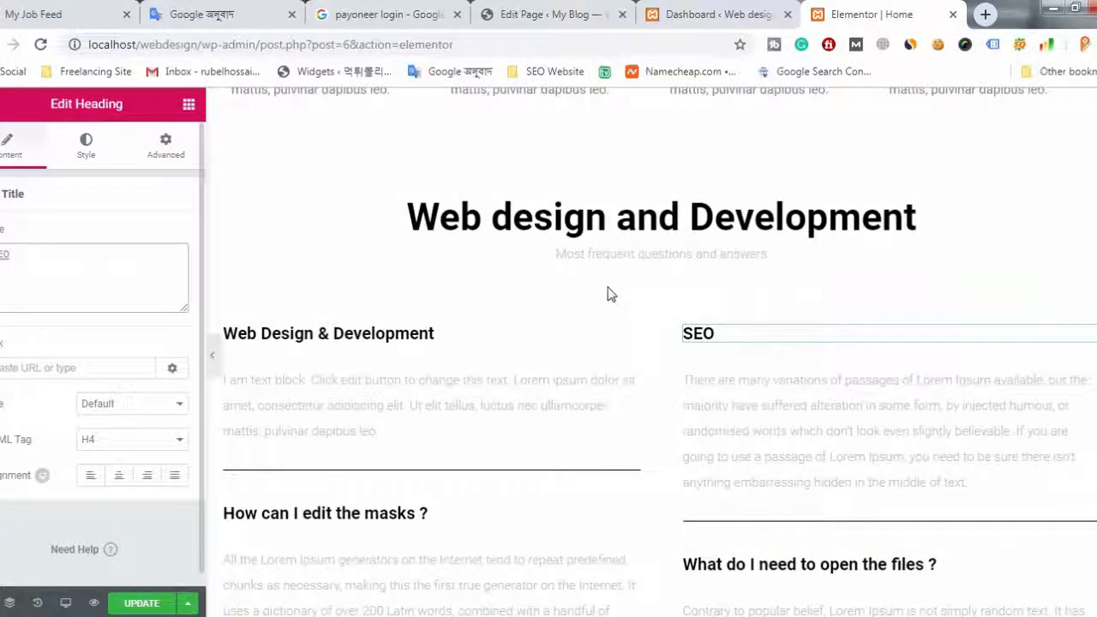
- Set the text color of the large "Web design and Development" heading to a coral red
{"action": "scroll", "coordinate": [564, 308], "scroll_direction": "up", "scroll_amount": 2}
{"action": "left_click", "coordinate": [597, 387]}
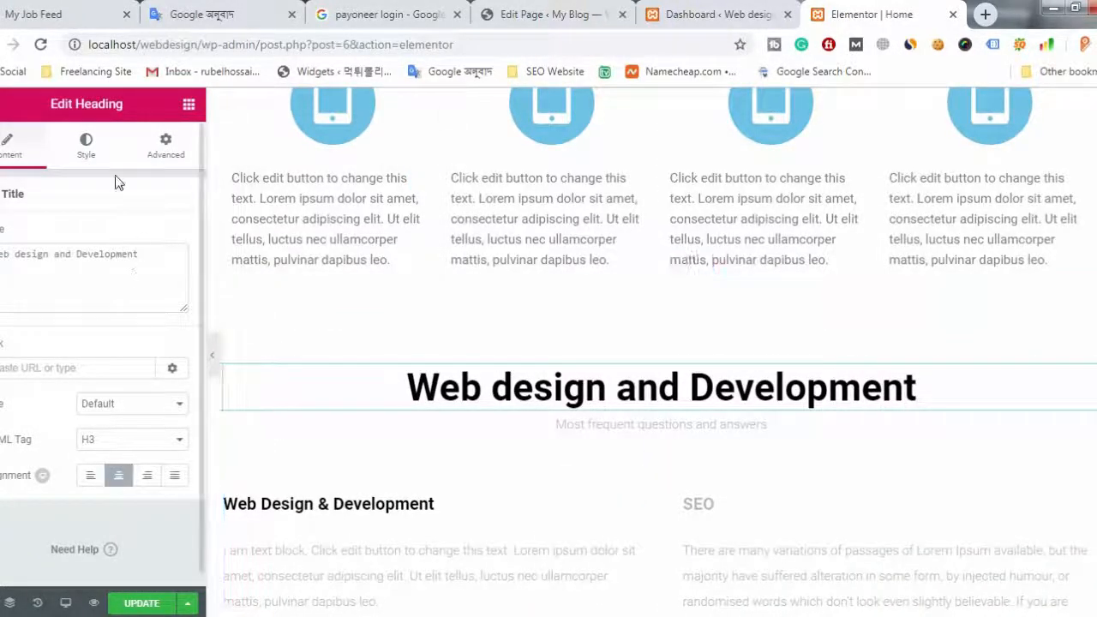
{"action": "left_click", "coordinate": [87, 148]}
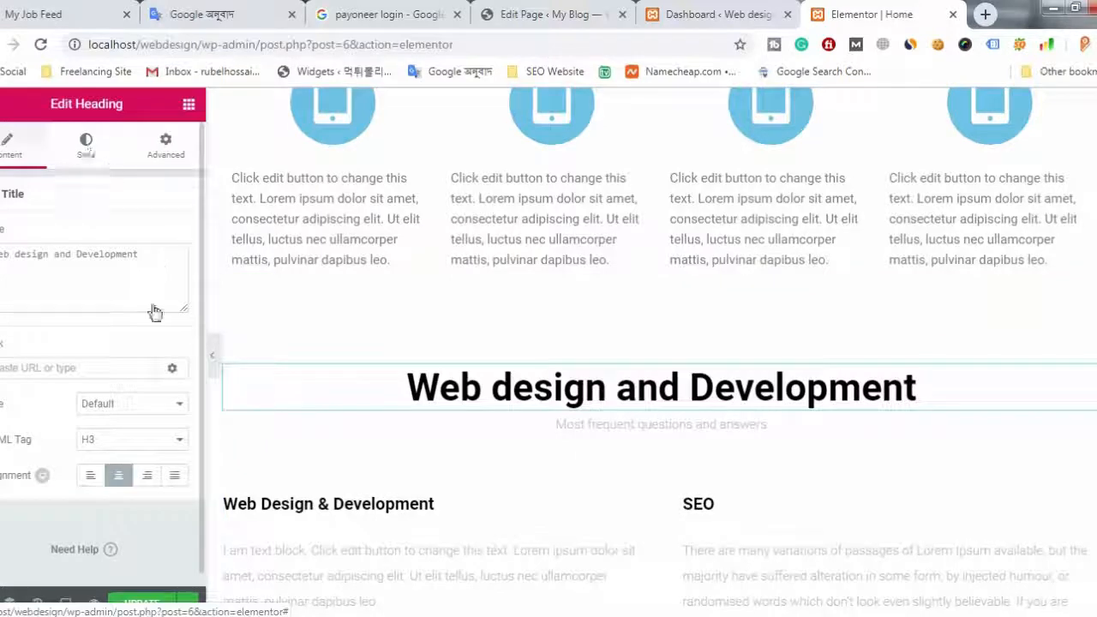
{"action": "left_click", "coordinate": [181, 243]}
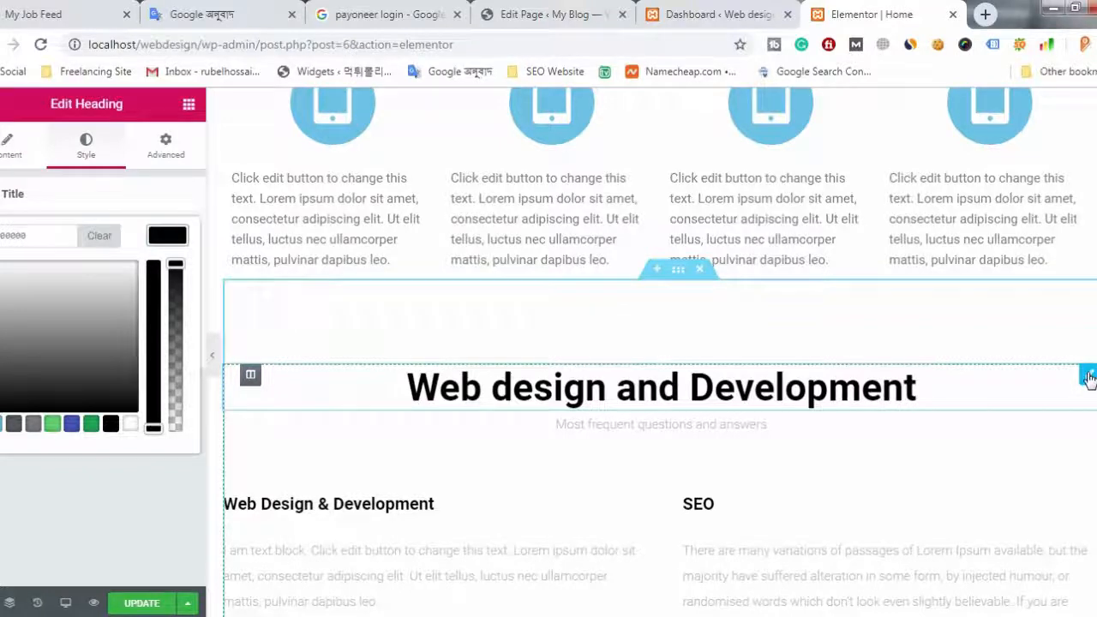
{"action": "left_click", "coordinate": [10, 164]}
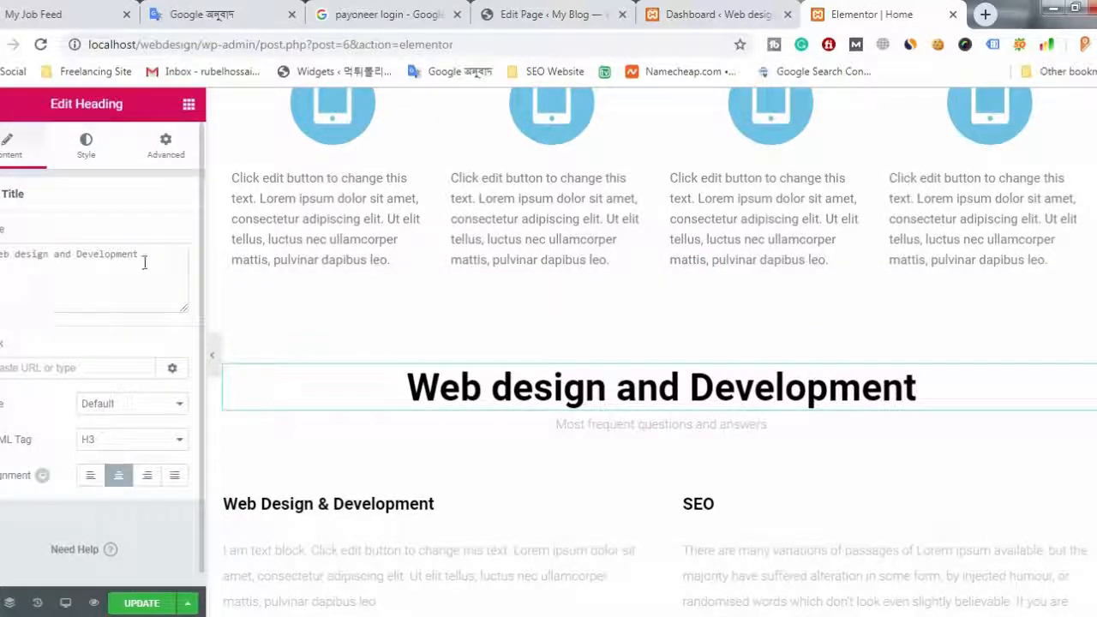
{"action": "left_click", "coordinate": [87, 150]}
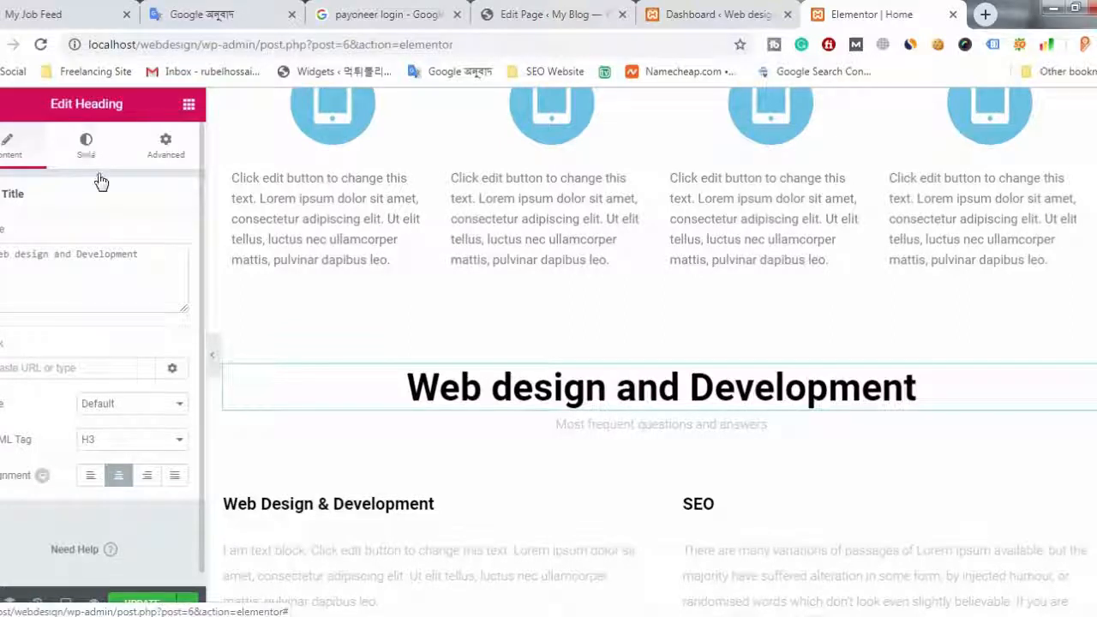
{"action": "left_click", "coordinate": [170, 237]}
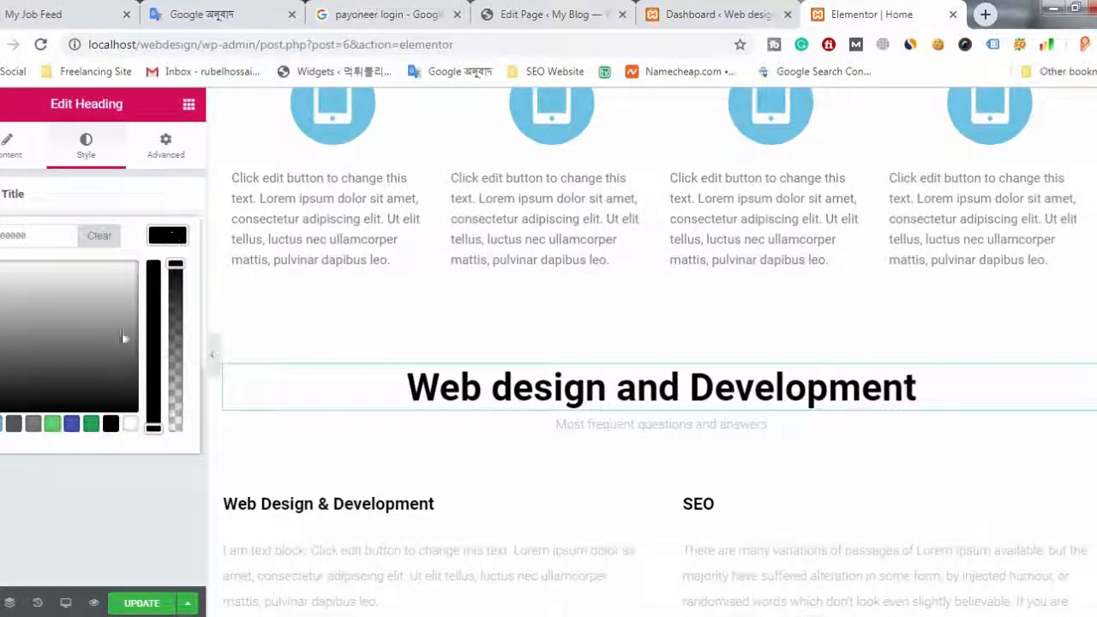
{"action": "left_click", "coordinate": [51, 426]}
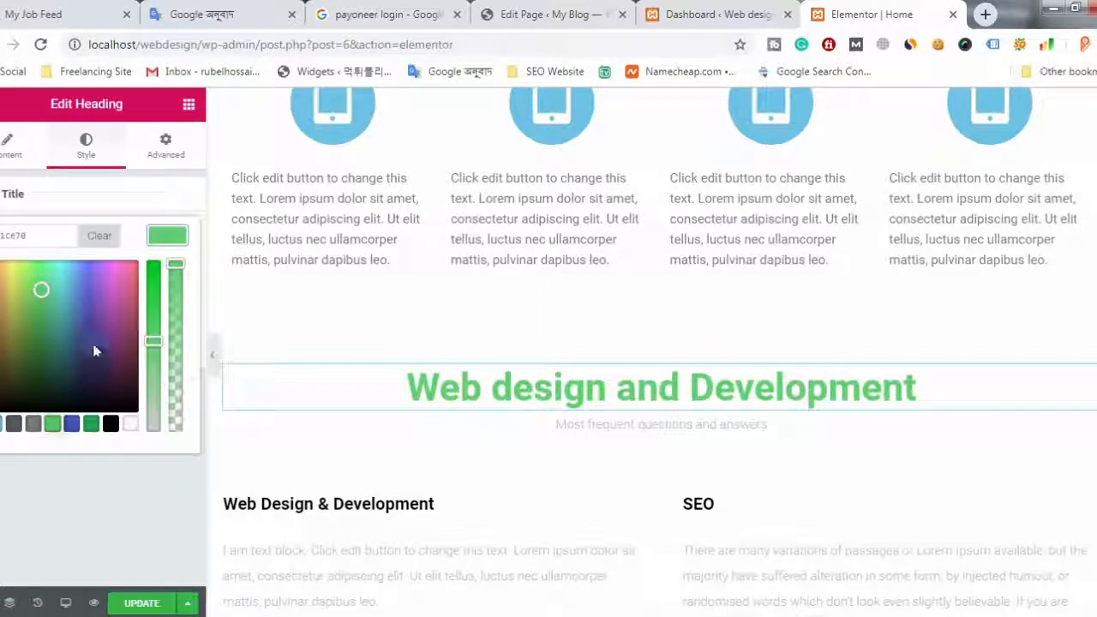
{"action": "left_click", "coordinate": [2, 272]}
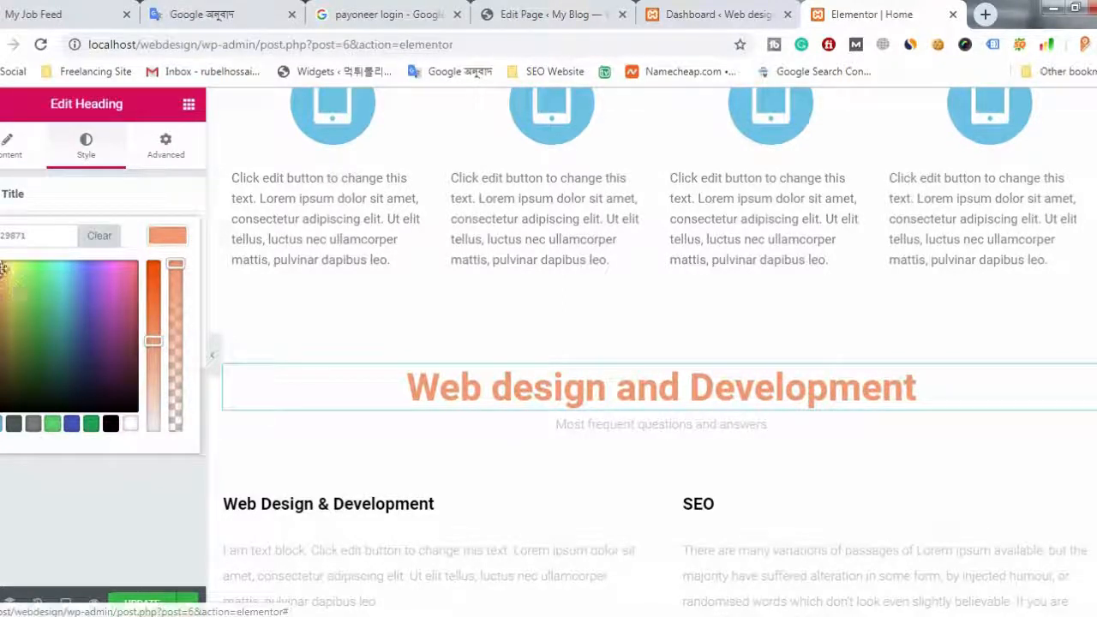
{"action": "left_click", "coordinate": [123, 307]}
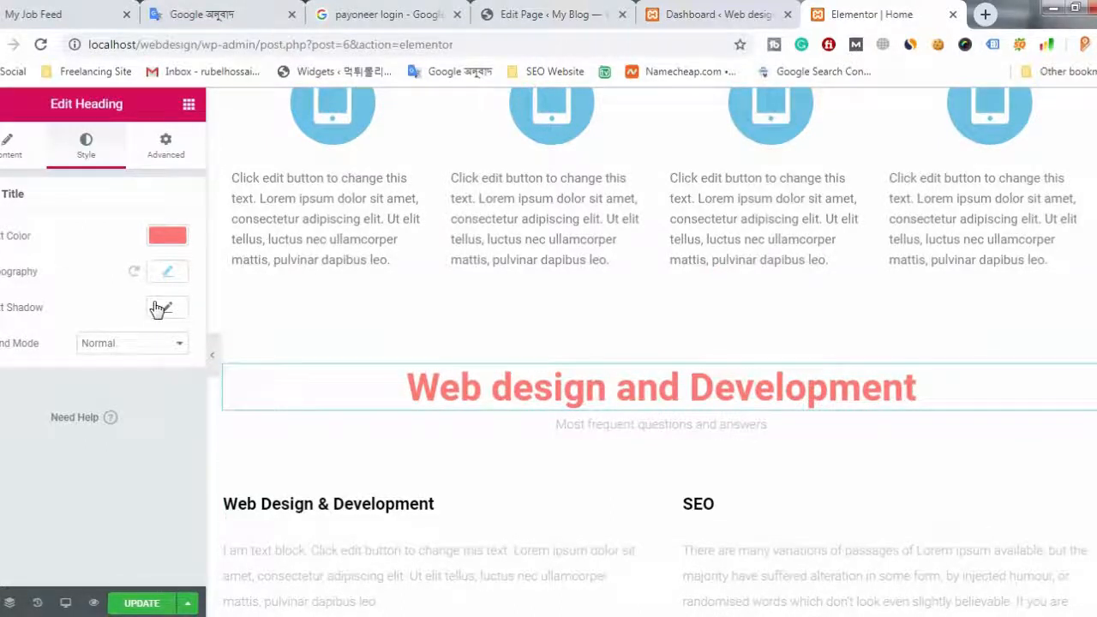
- Set the blend mode of the large "Web design and Development" heading to Darken
{"action": "left_click", "coordinate": [168, 352]}
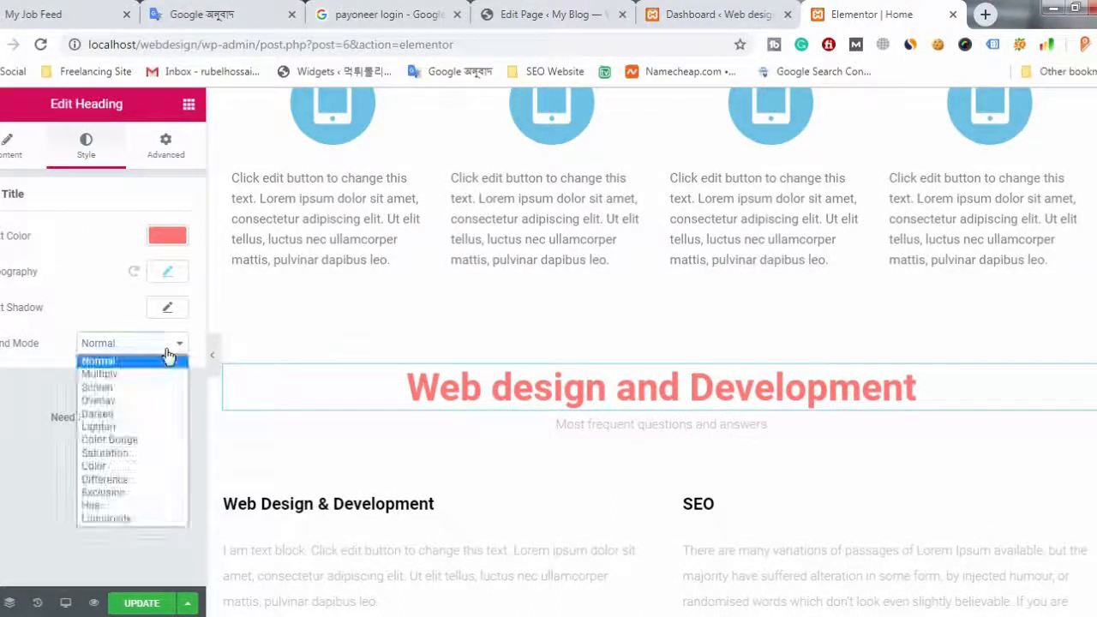
{"action": "left_click", "coordinate": [120, 375]}
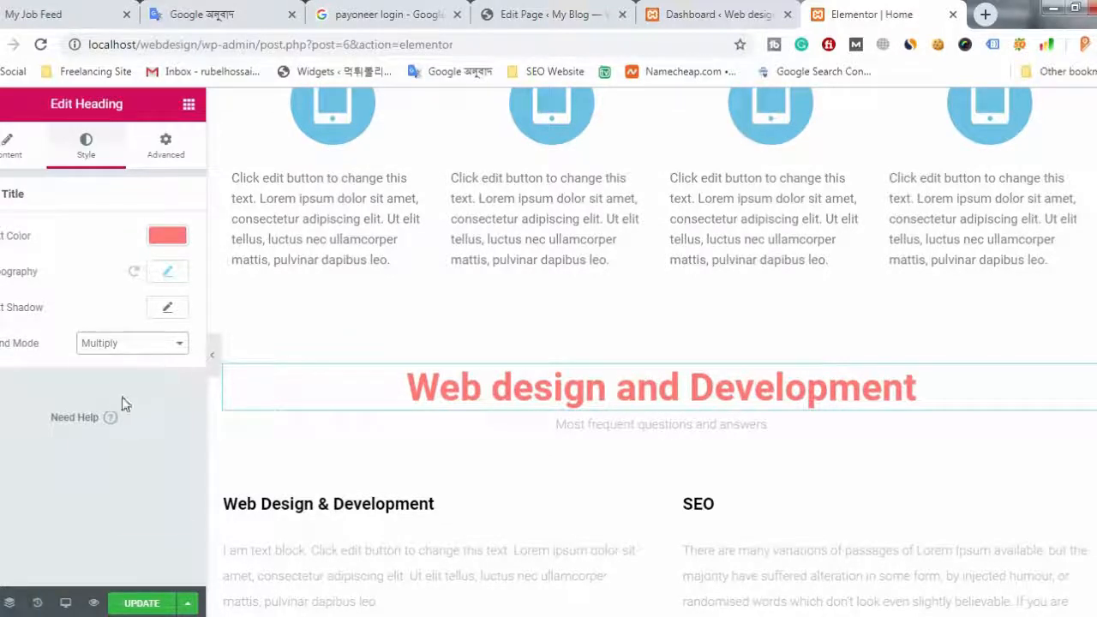
{"action": "left_click", "coordinate": [128, 343]}
{"action": "left_click", "coordinate": [97, 414]}
{"action": "left_click", "coordinate": [173, 355]}
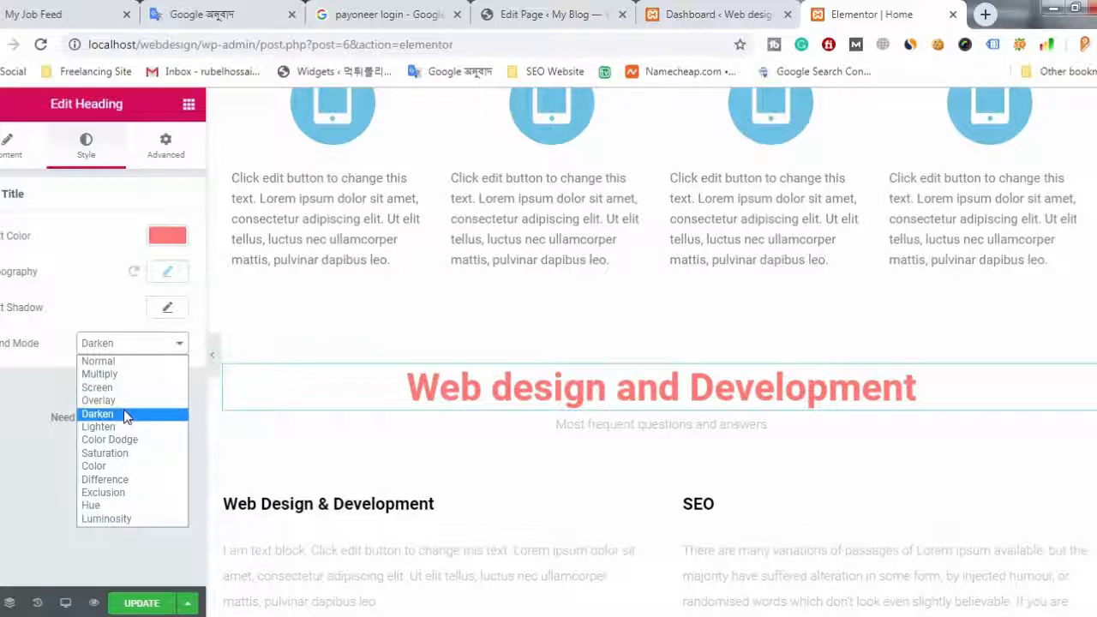
{"action": "left_click", "coordinate": [28, 396]}
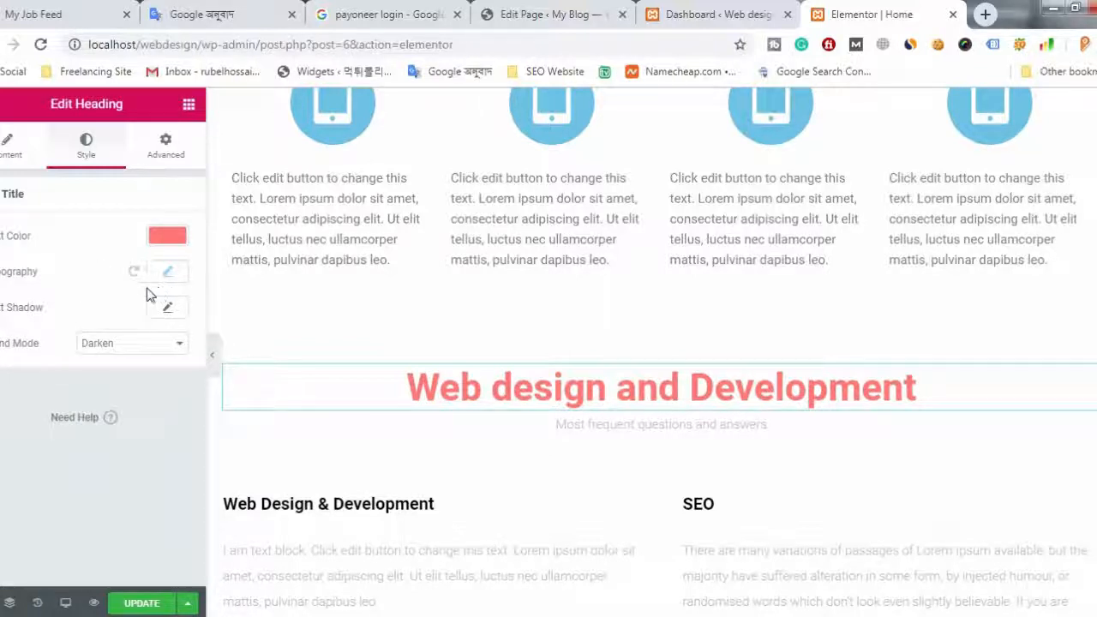
- Review the large heading's advanced and content settings, and open the "Most frequent questions and answers" subheading for editing
{"action": "left_click", "coordinate": [173, 159]}
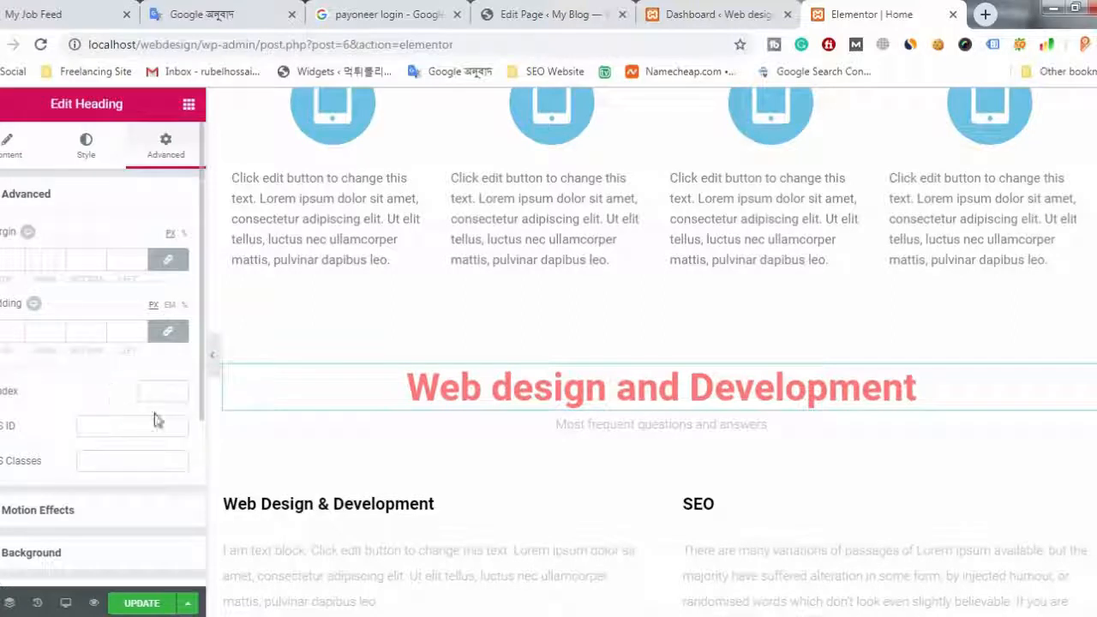
{"action": "left_click", "coordinate": [10, 155]}
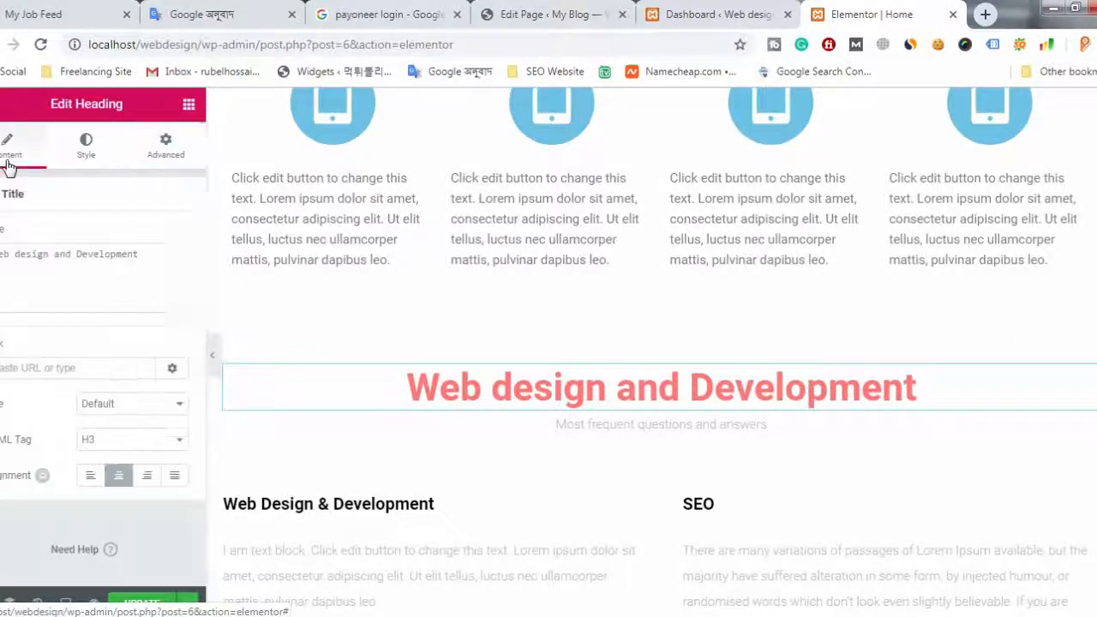
{"action": "left_click", "coordinate": [703, 440]}
{"action": "left_click", "coordinate": [716, 426]}
{"action": "left_click", "coordinate": [632, 451]}
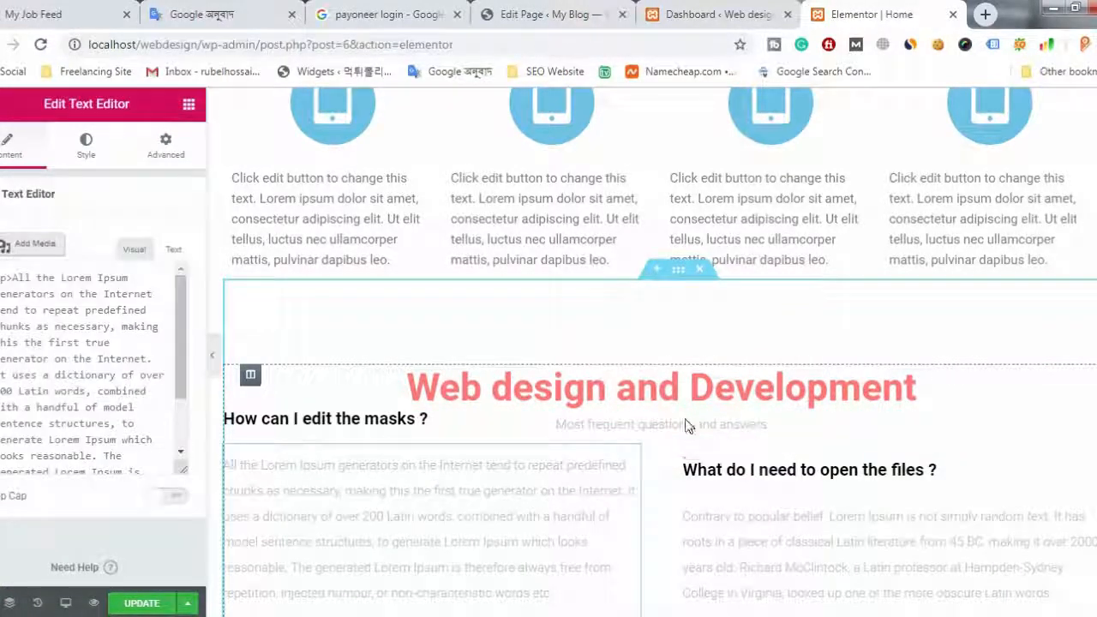
{"action": "left_click", "coordinate": [742, 425]}
{"action": "scroll", "coordinate": [639, 470], "scroll_direction": "down", "scroll_amount": 3}
{"action": "scroll", "coordinate": [642, 467], "scroll_direction": "down", "scroll_amount": 4}
{"action": "scroll", "coordinate": [641, 467], "scroll_direction": "up", "scroll_amount": 3}
{"action": "scroll", "coordinate": [645, 465], "scroll_direction": "down", "scroll_amount": 2}
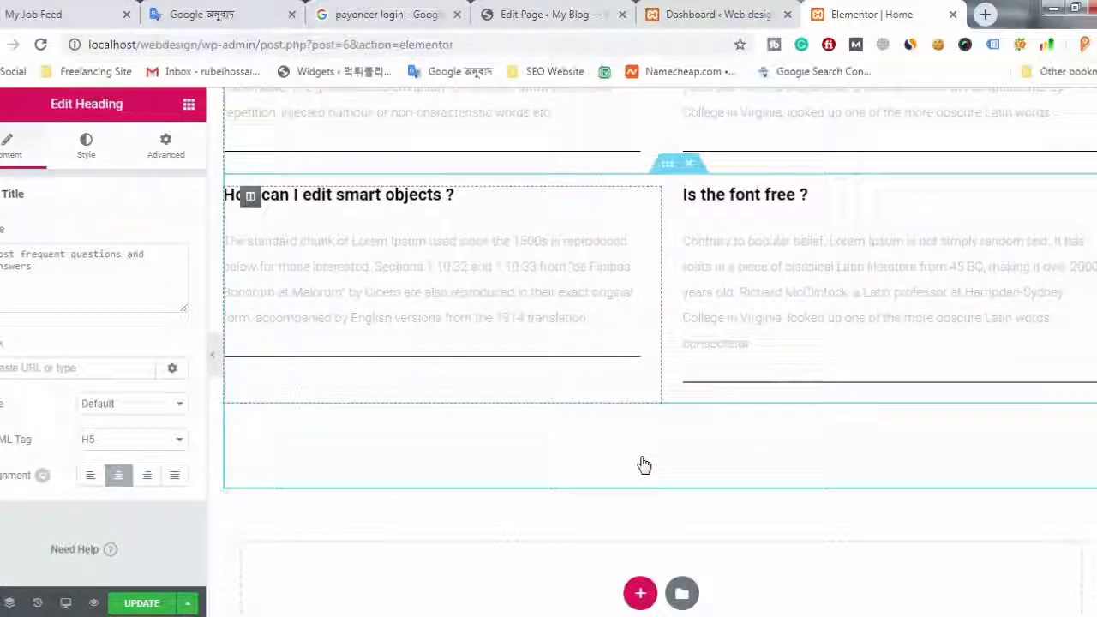
{"action": "scroll", "coordinate": [645, 466], "scroll_direction": "down", "scroll_amount": 3}
{"action": "left_click", "coordinate": [639, 383]}
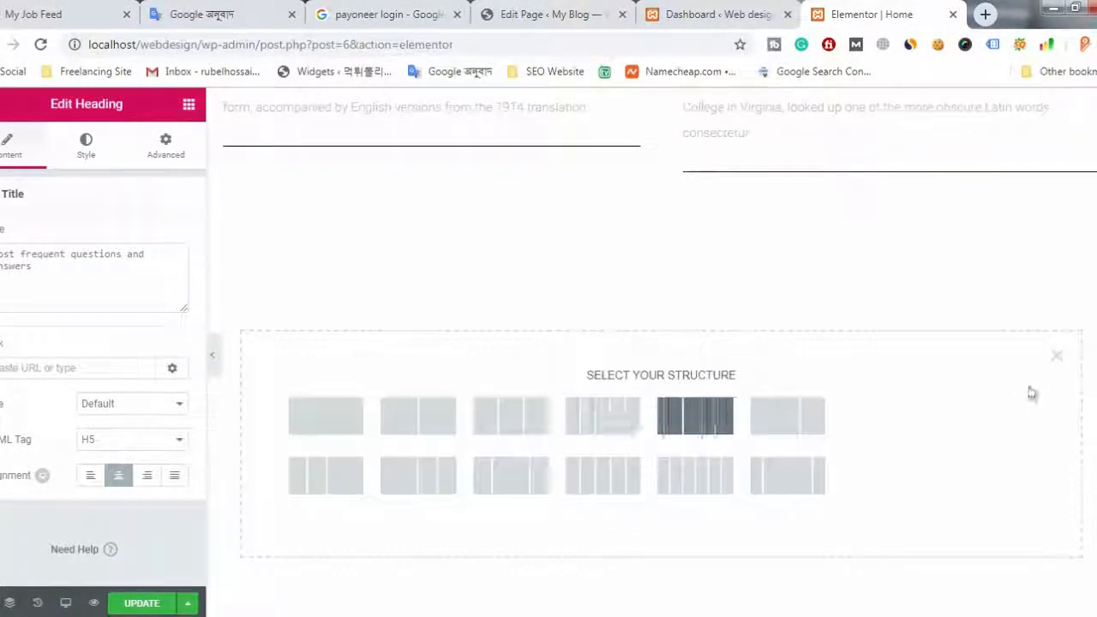
{"action": "left_click", "coordinate": [1057, 356]}
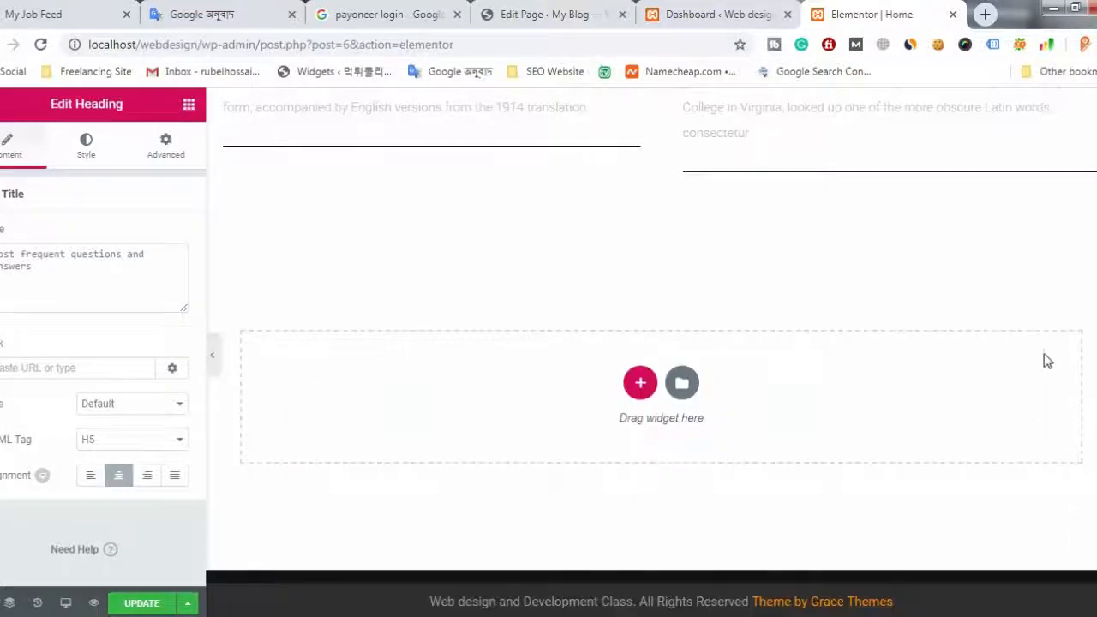
- Insert the white "Power best Service" block from the template library below the FAQ section and close the library
{"action": "left_click", "coordinate": [683, 388]}
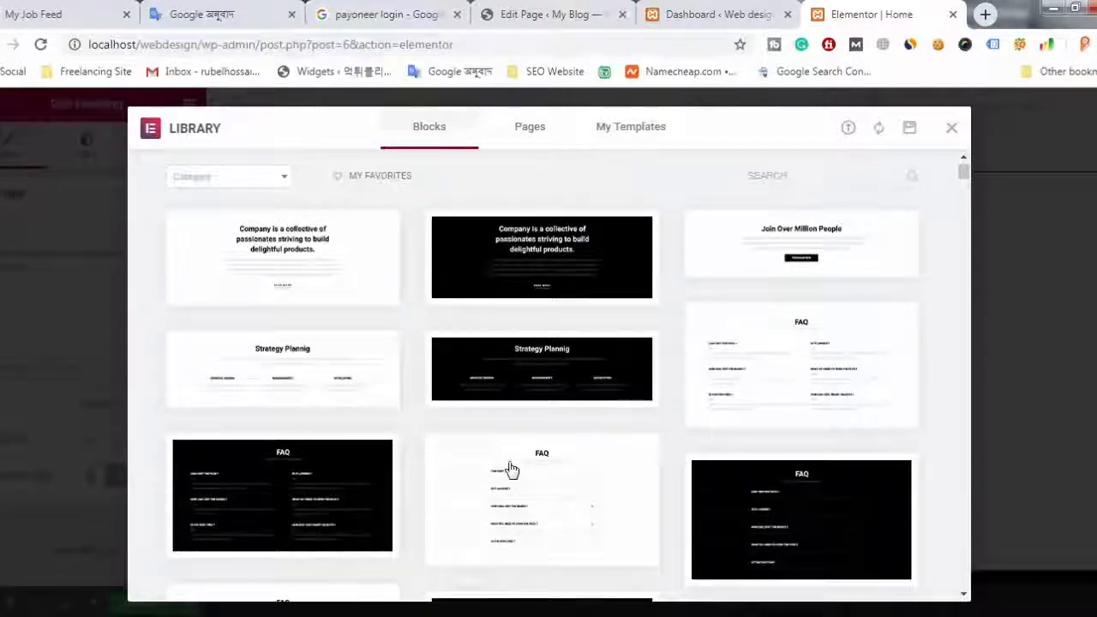
{"action": "scroll", "coordinate": [511, 469], "scroll_direction": "down", "scroll_amount": 8}
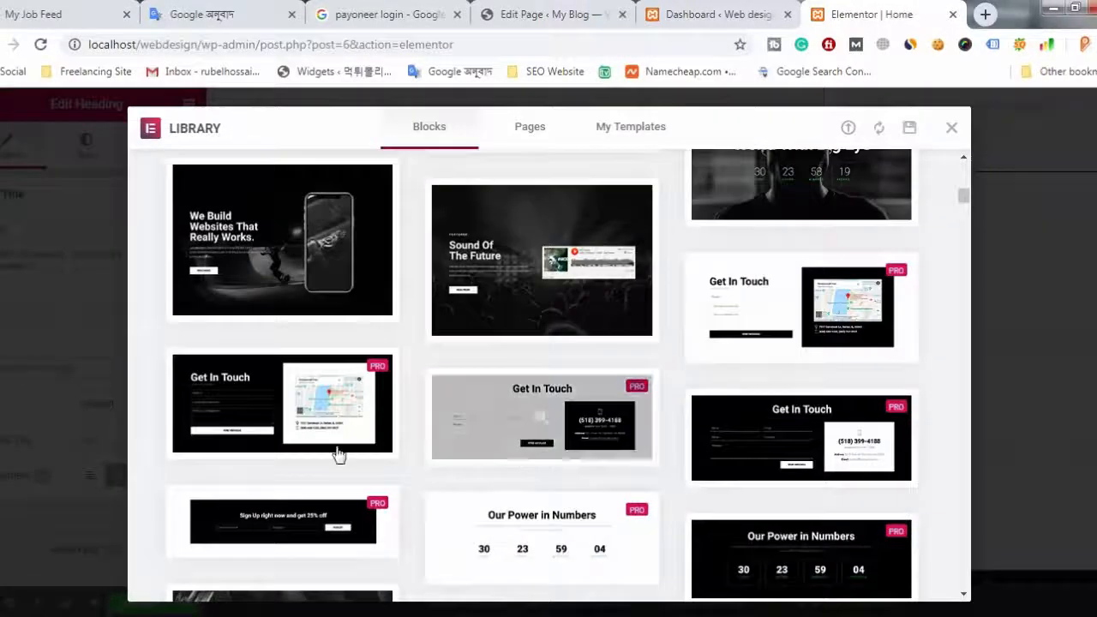
{"action": "scroll", "coordinate": [326, 489], "scroll_direction": "down", "scroll_amount": 3}
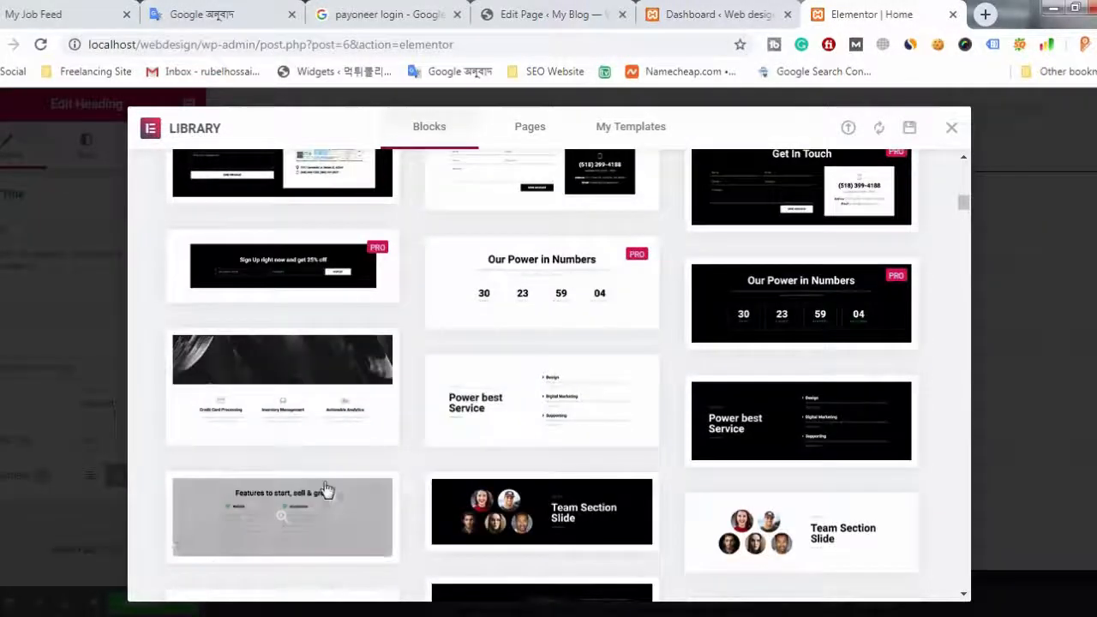
{"action": "scroll", "coordinate": [296, 497], "scroll_direction": "down", "scroll_amount": 1}
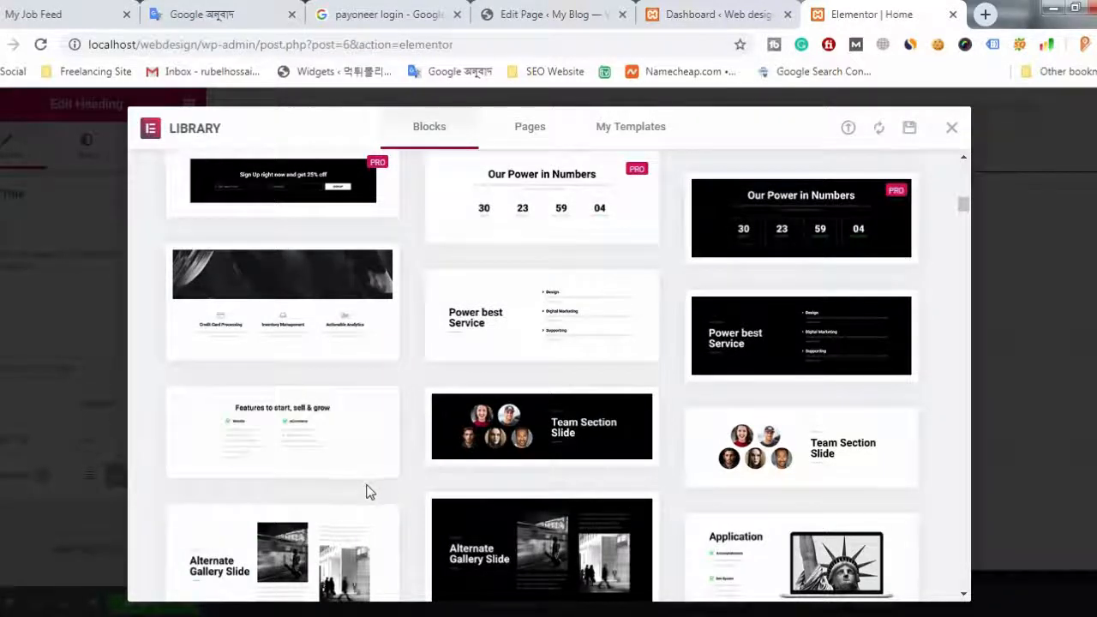
{"action": "scroll", "coordinate": [364, 487], "scroll_direction": "down", "scroll_amount": 1}
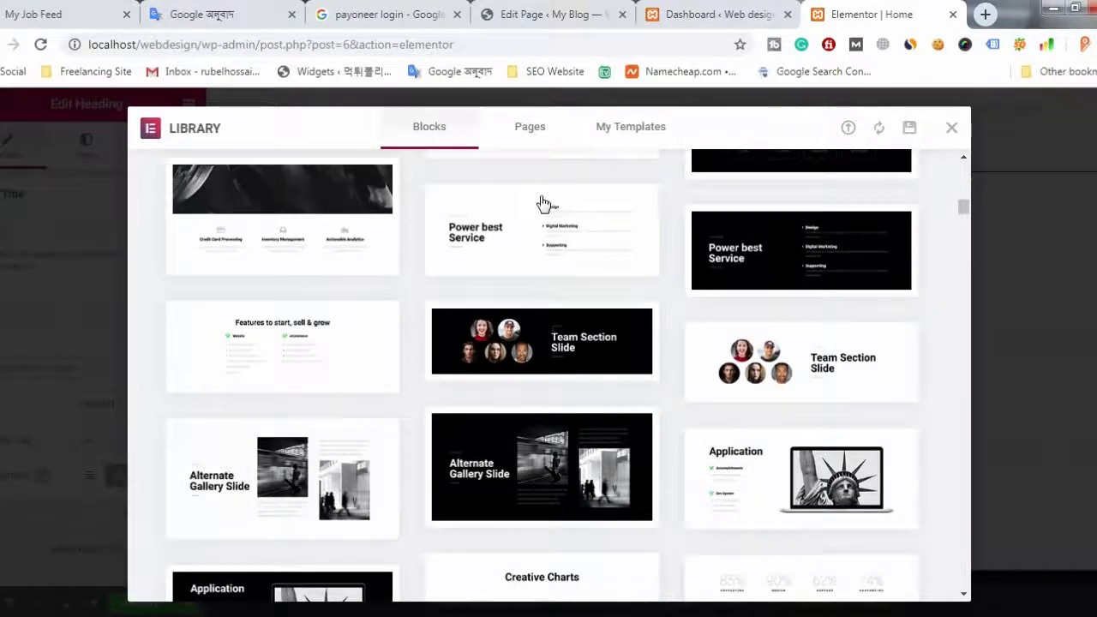
{"action": "mouse_move", "coordinate": [520, 265]}
{"action": "left_click", "coordinate": [458, 264]}
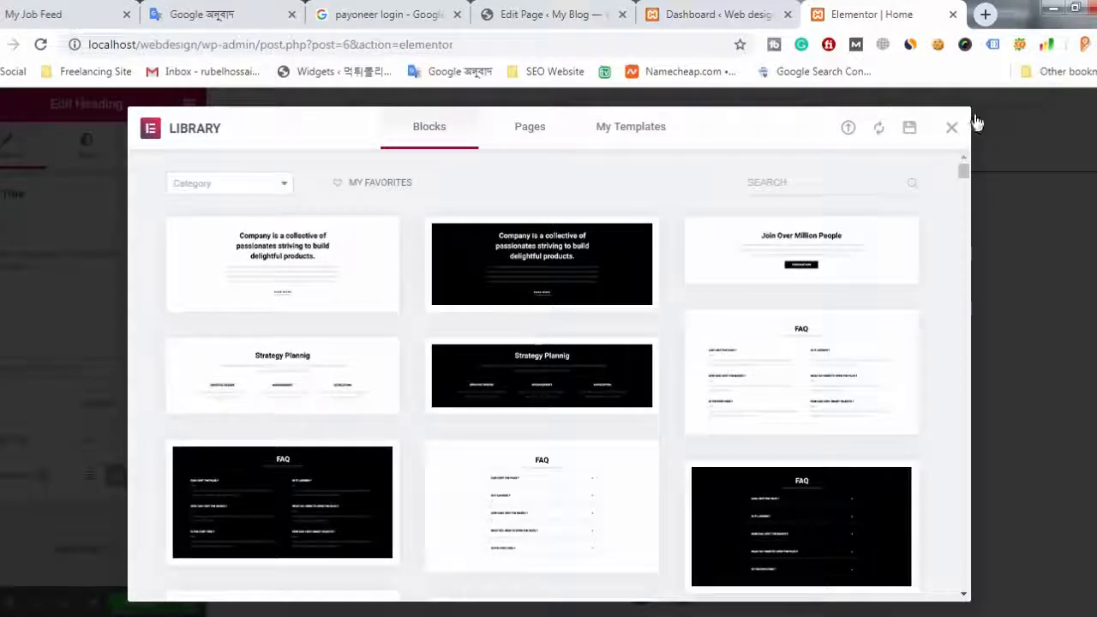
{"action": "left_click", "coordinate": [953, 128]}
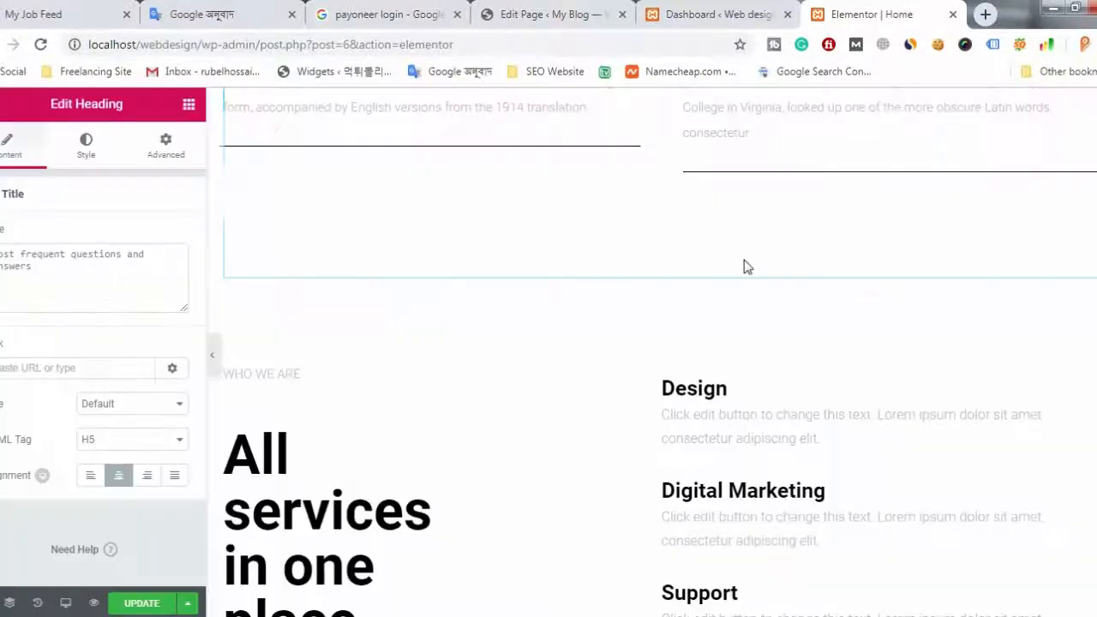
- Change the "All services in one place" heading to "Bangladesh is a Small Country"
{"action": "scroll", "coordinate": [628, 385], "scroll_direction": "down", "scroll_amount": 5}
{"action": "scroll", "coordinate": [630, 384], "scroll_direction": "up", "scroll_amount": 3}
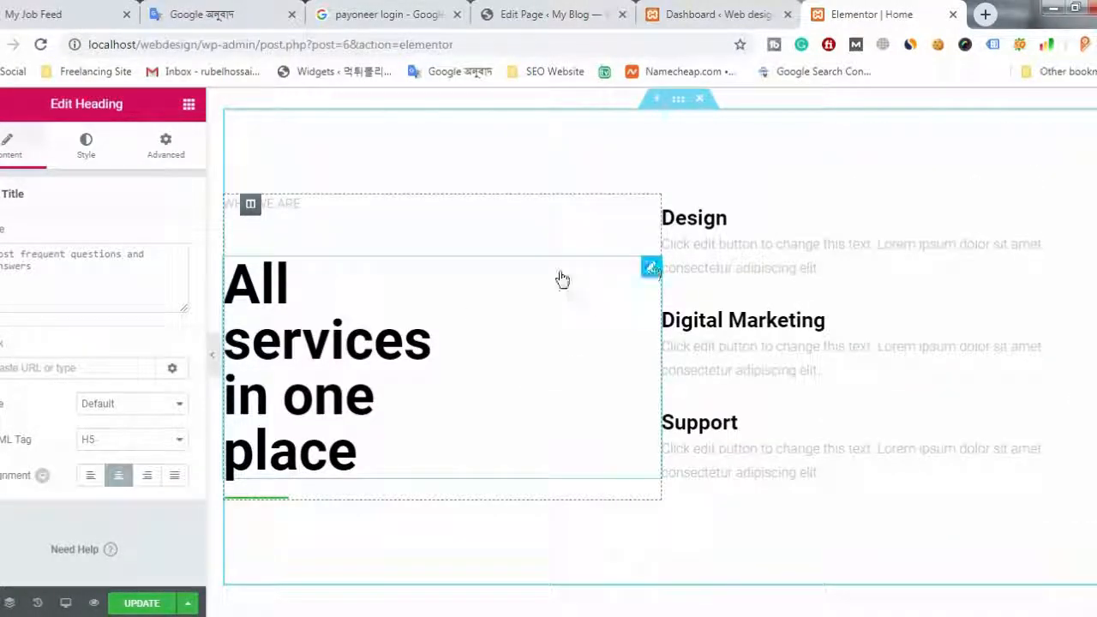
{"action": "left_click", "coordinate": [563, 279]}
{"action": "left_click_drag", "start_coordinate": [137, 257], "coordinate": [2, 254]}
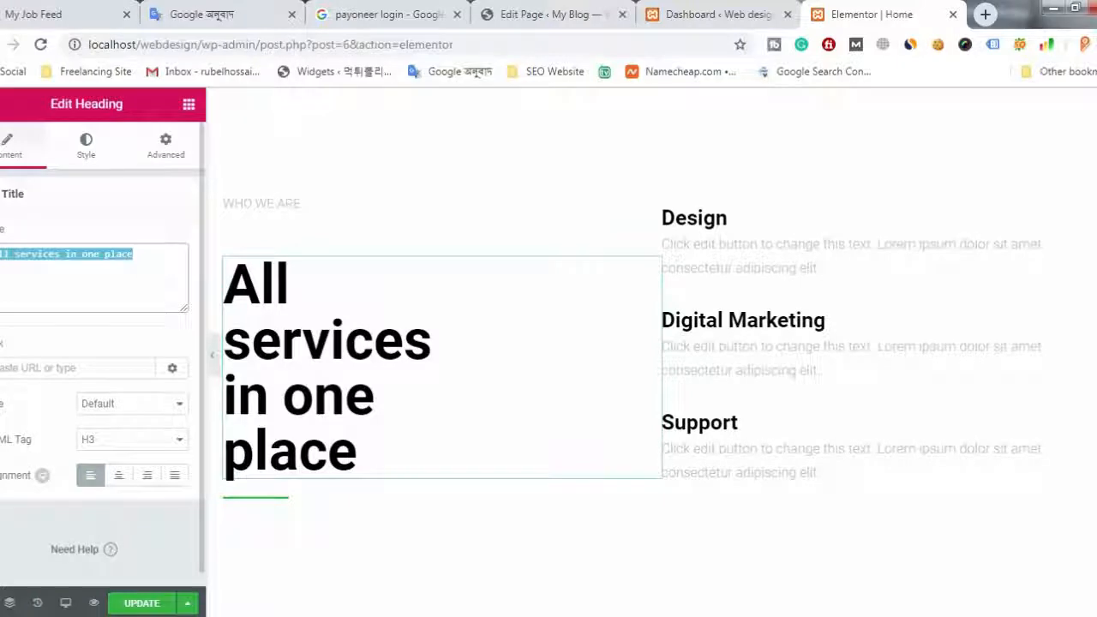
{"action": "type", "text": "W"}
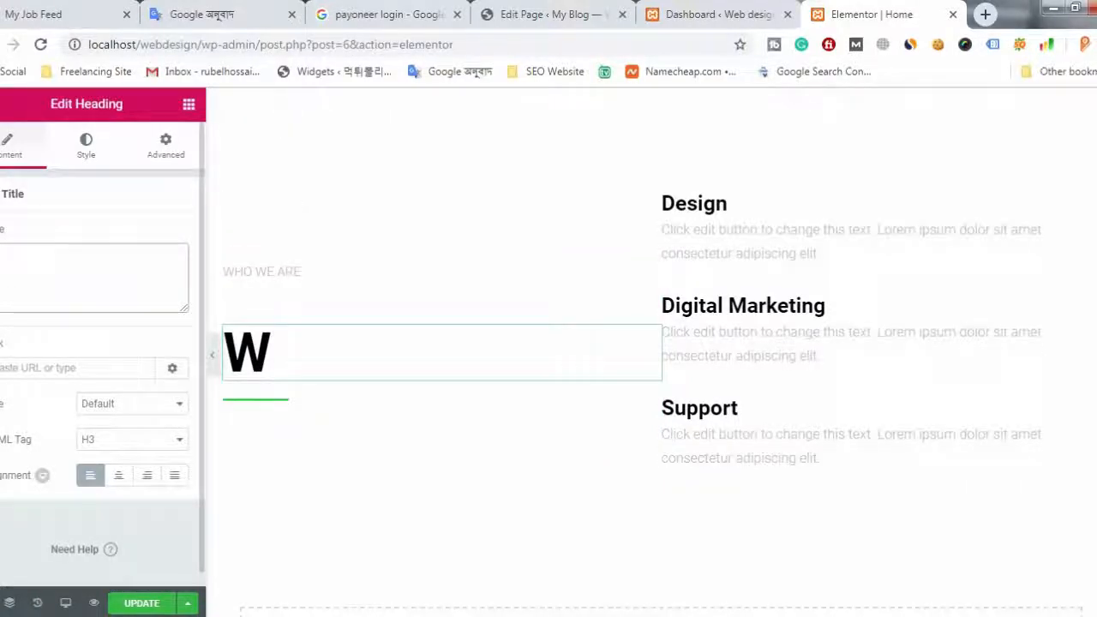
{"action": "key", "text": "BackSpace"}
{"action": "type", "text": "Bangla"}
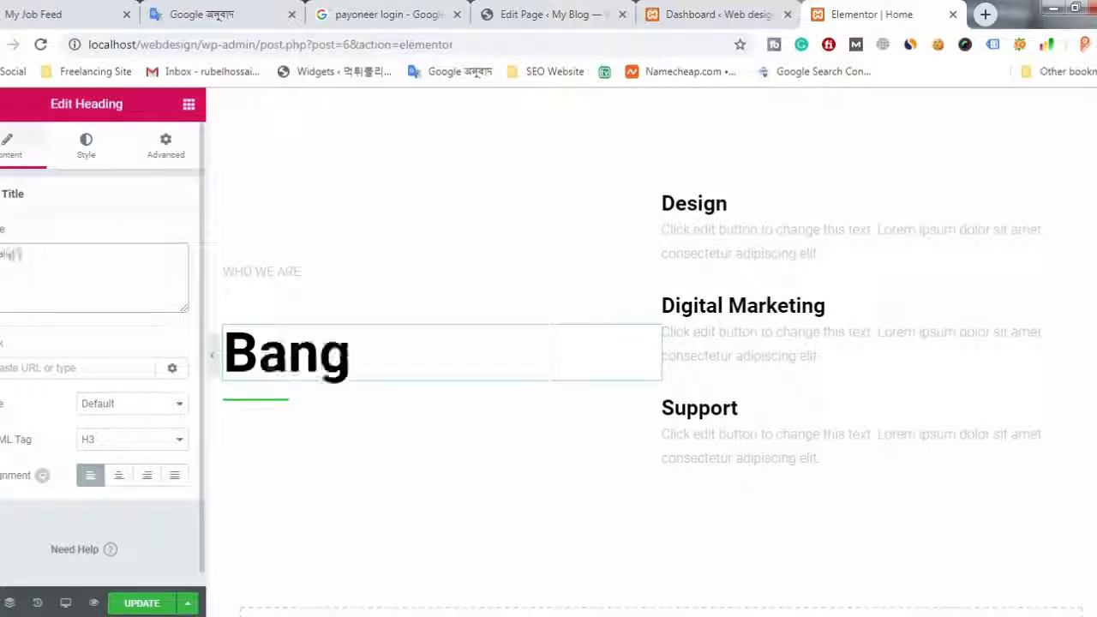
{"action": "type", "text": "desh"}
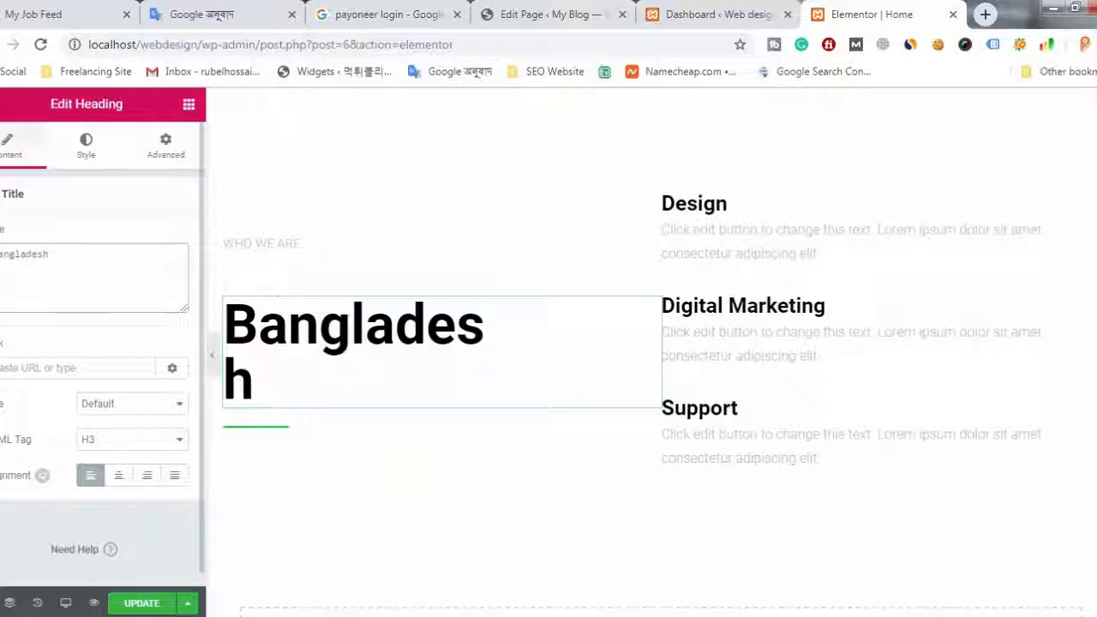
{"action": "type", "text": " is "}
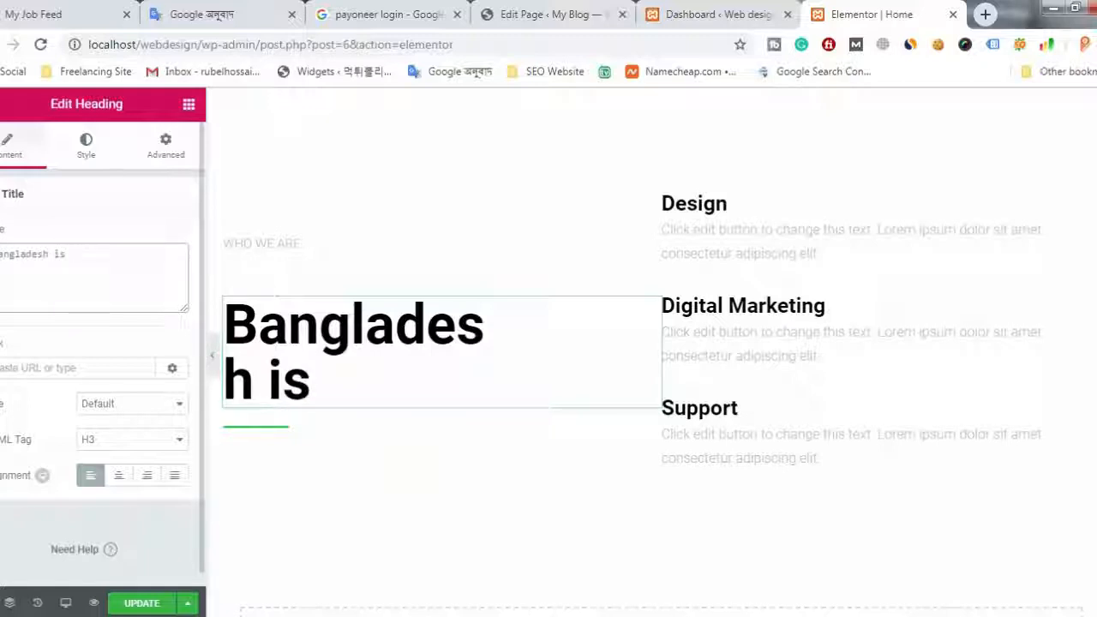
{"action": "type", "text": "a S"}
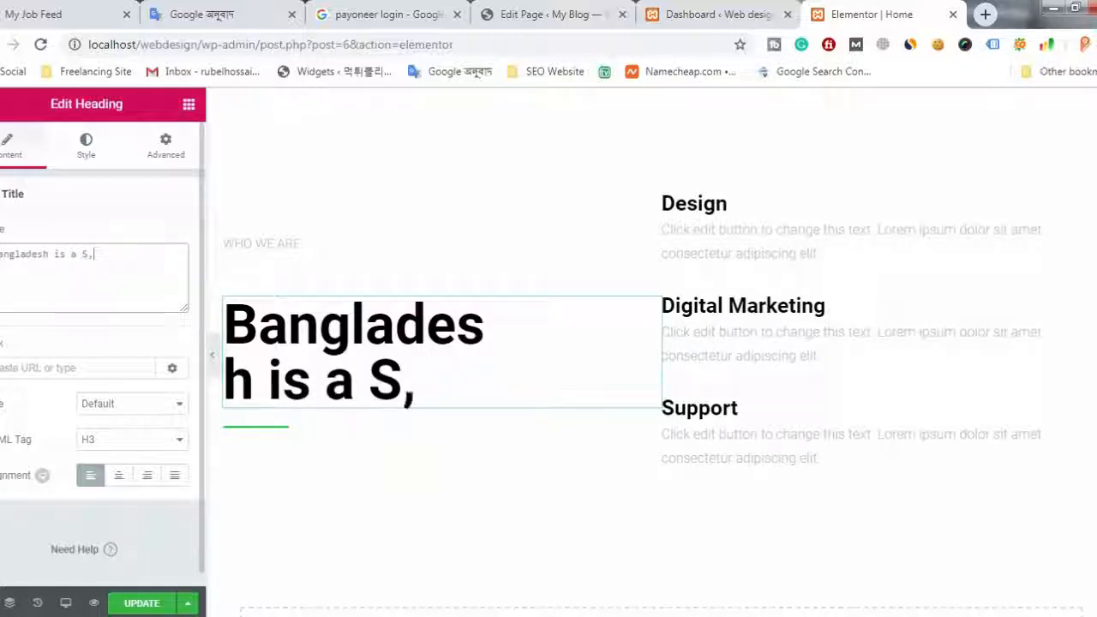
{"action": "type", "text": "ma"}
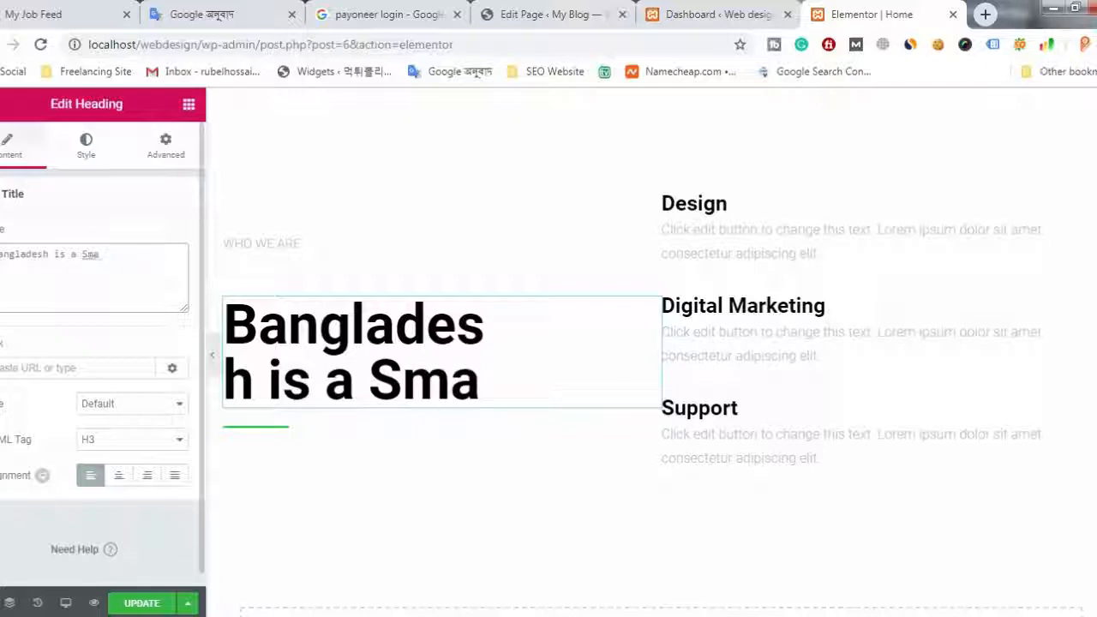
{"action": "type", "text": "ll Coun"}
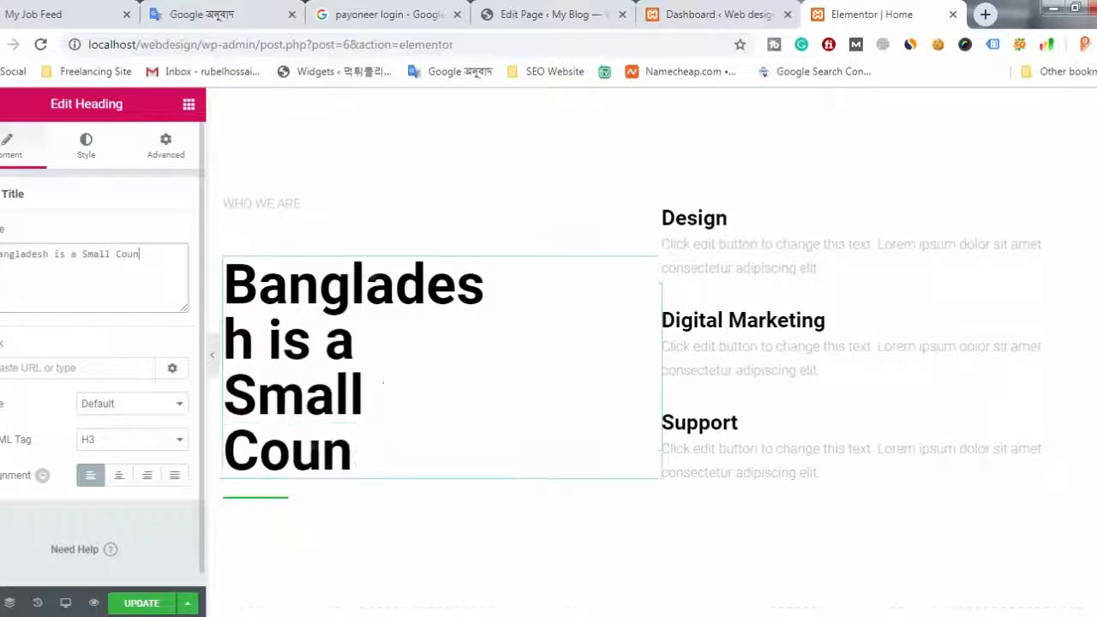
{"action": "type", "text": "try"}
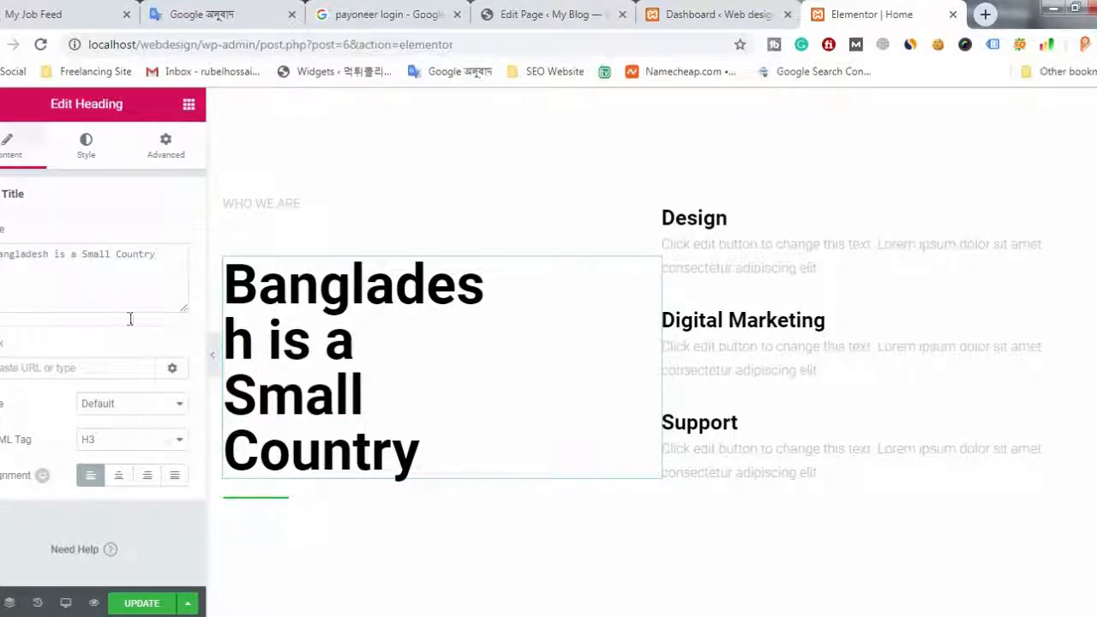
- Set the text color of the "Bangladesh is a Small Country" heading to the light green preset
{"action": "left_click", "coordinate": [94, 147]}
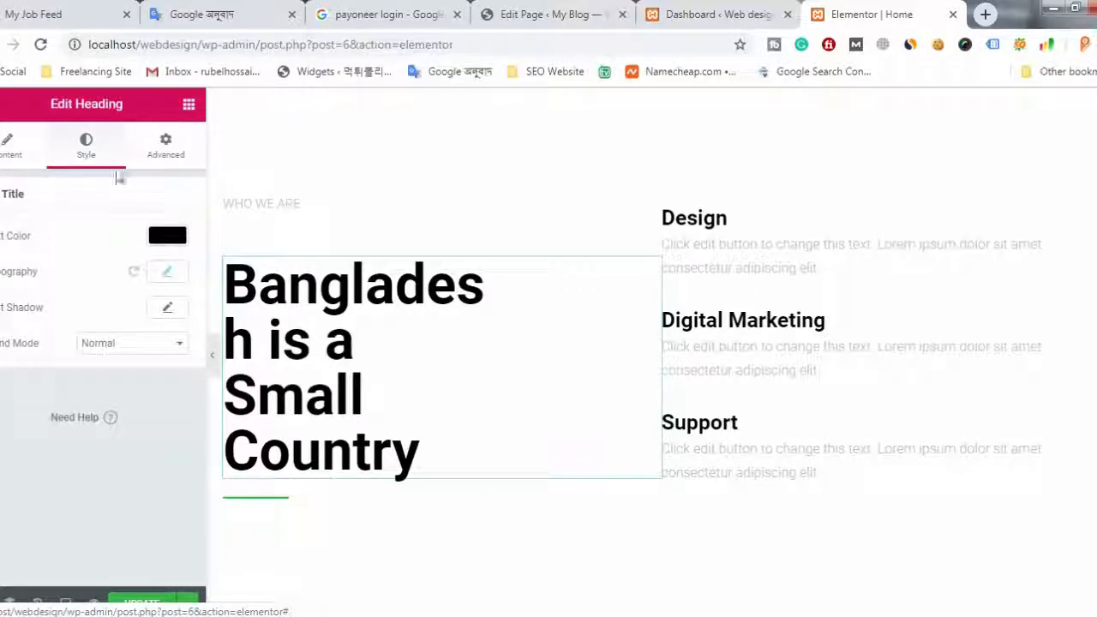
{"action": "left_click", "coordinate": [167, 237]}
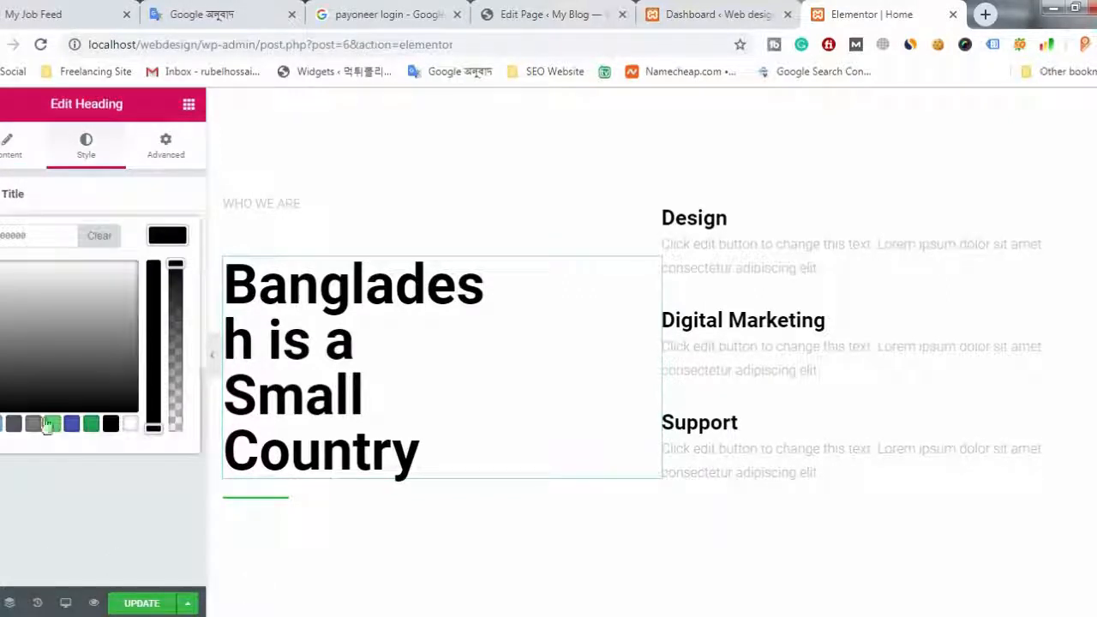
{"action": "left_click", "coordinate": [28, 382]}
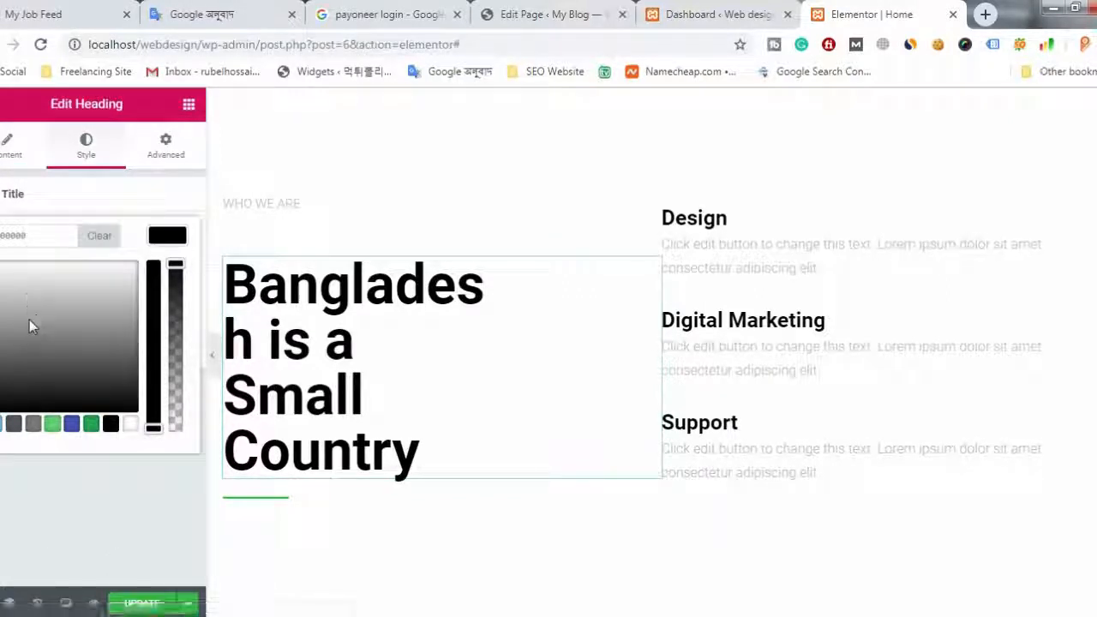
{"action": "left_click", "coordinate": [53, 425]}
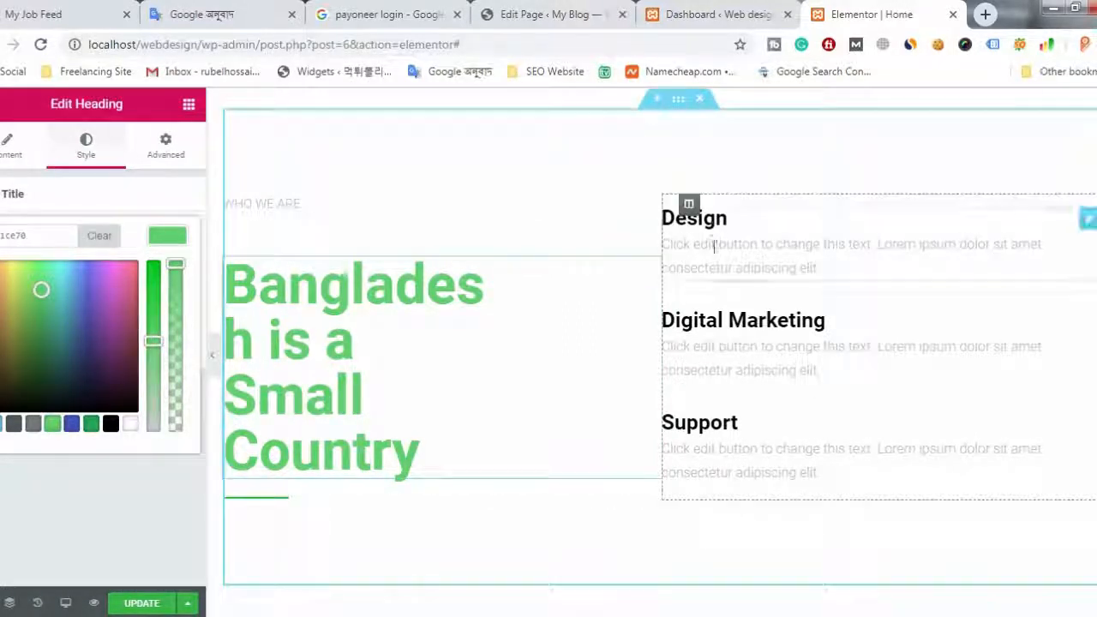
- Open the "Design" icon box for editing and update the page to save its changes
{"action": "left_click", "coordinate": [718, 283]}
{"action": "scroll", "coordinate": [552, 429], "scroll_direction": "down", "scroll_amount": 4}
{"action": "scroll", "coordinate": [555, 442], "scroll_direction": "up", "scroll_amount": 6}
{"action": "scroll", "coordinate": [286, 426], "scroll_direction": "up", "scroll_amount": 4}
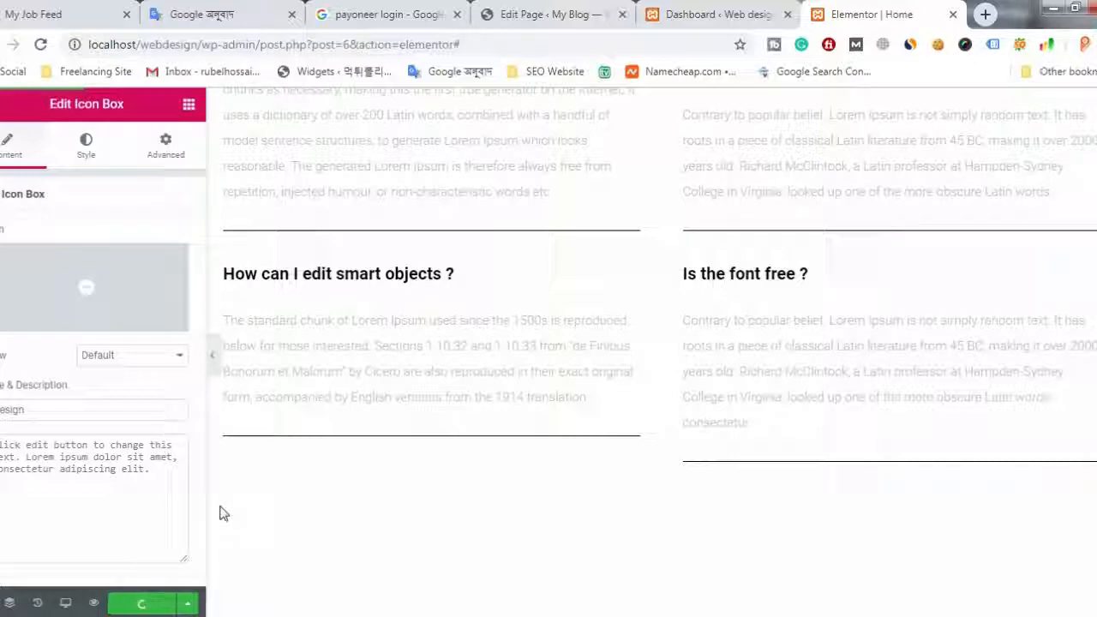
- Open the live site from the WordPress dashboard in a new browser tab and switch to it
{"action": "left_click", "coordinate": [711, 7]}
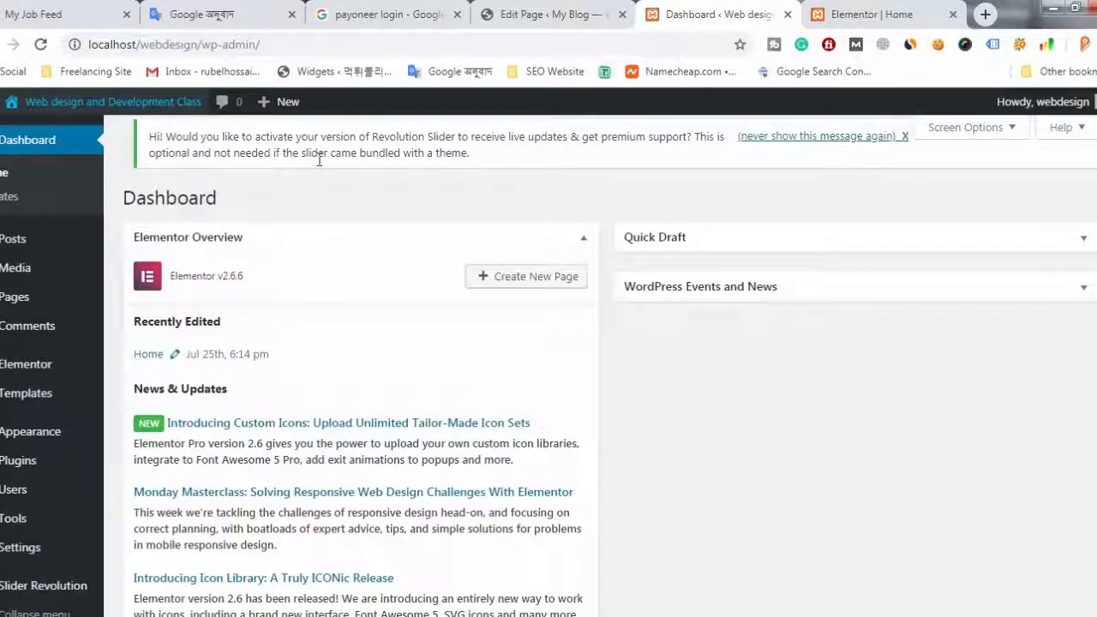
{"action": "mouse_move", "coordinate": [112, 131]}
{"action": "right_click", "coordinate": [31, 132]}
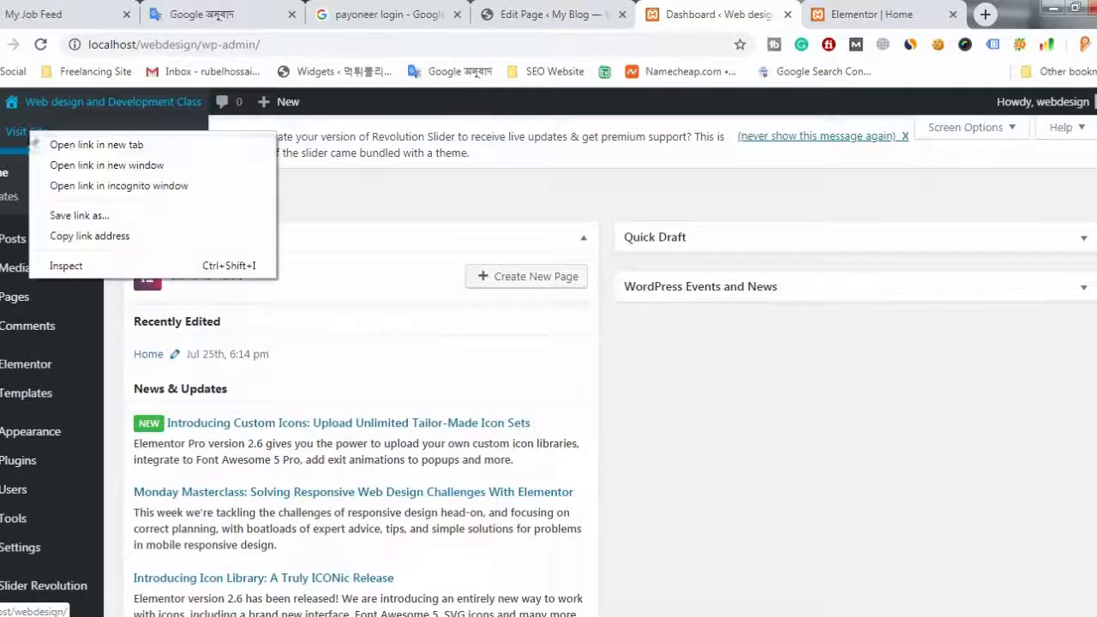
{"action": "left_click", "coordinate": [86, 155]}
{"action": "left_click_drag", "start_coordinate": [785, 10], "coordinate": [933, 7]}
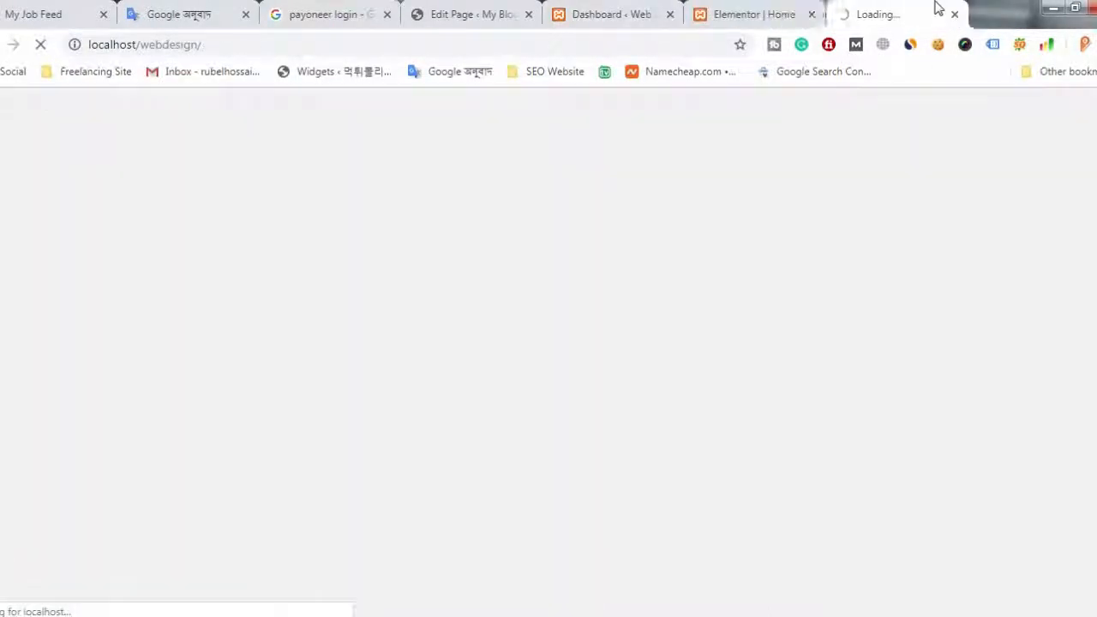
{"action": "left_click", "coordinate": [750, 15]}
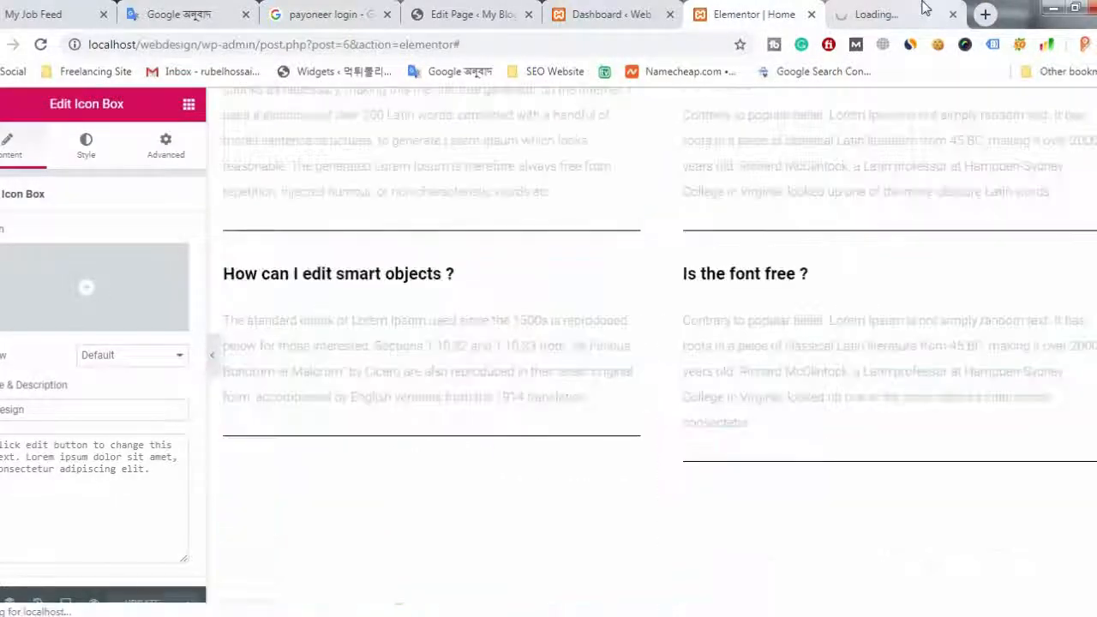
{"action": "left_click", "coordinate": [926, 10]}
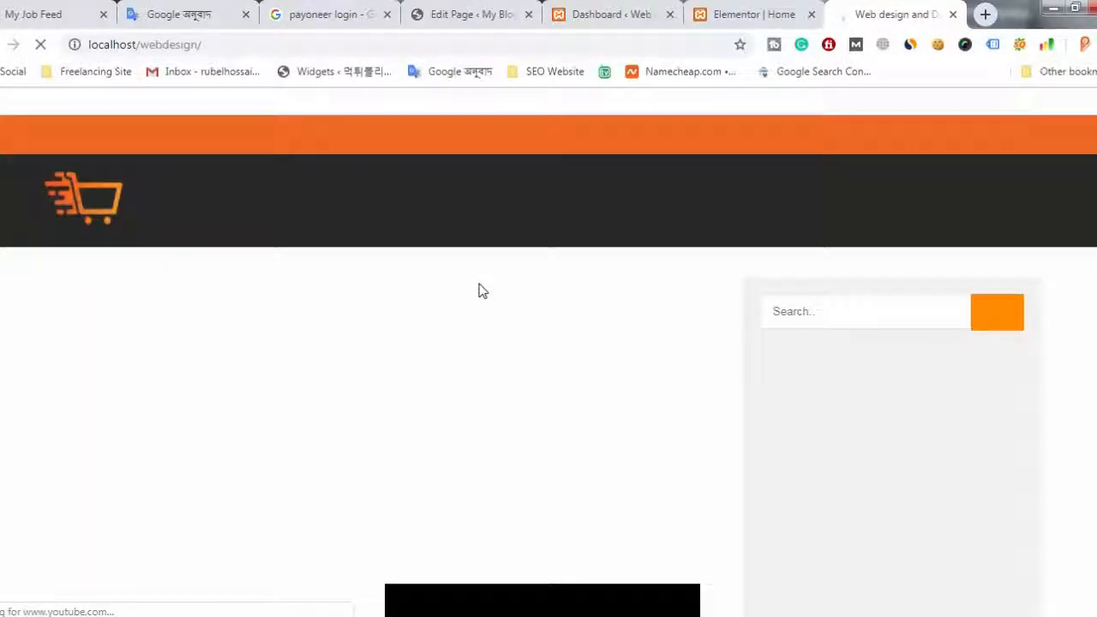
- Examine the live home page from the header and sidebar down to the FAQ and services blocks and the footer
{"action": "scroll", "coordinate": [478, 292], "scroll_direction": "down", "scroll_amount": 3}
{"action": "scroll", "coordinate": [526, 289], "scroll_direction": "up", "scroll_amount": 3}
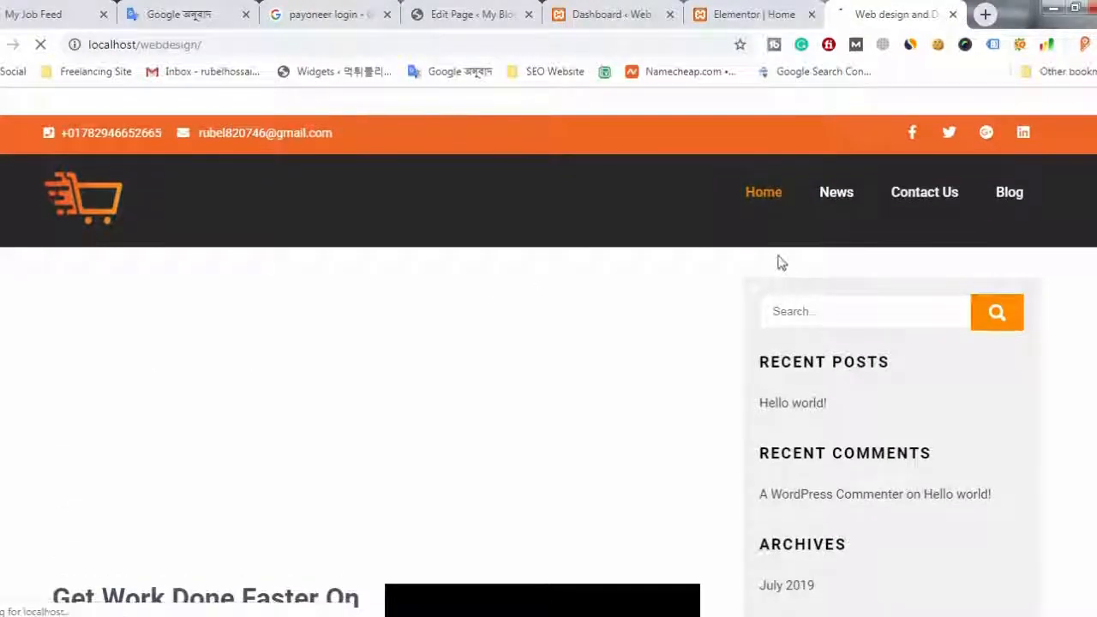
{"action": "scroll", "coordinate": [587, 325], "scroll_direction": "down", "scroll_amount": 5}
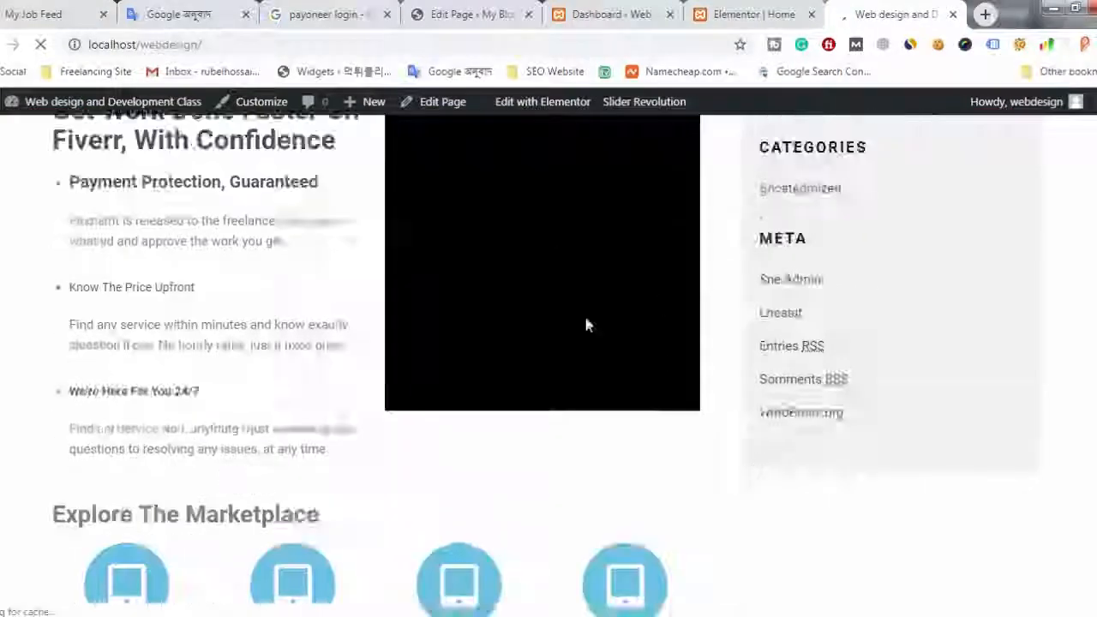
{"action": "scroll", "coordinate": [574, 324], "scroll_direction": "down", "scroll_amount": 2}
{"action": "scroll", "coordinate": [823, 274], "scroll_direction": "up", "scroll_amount": 7}
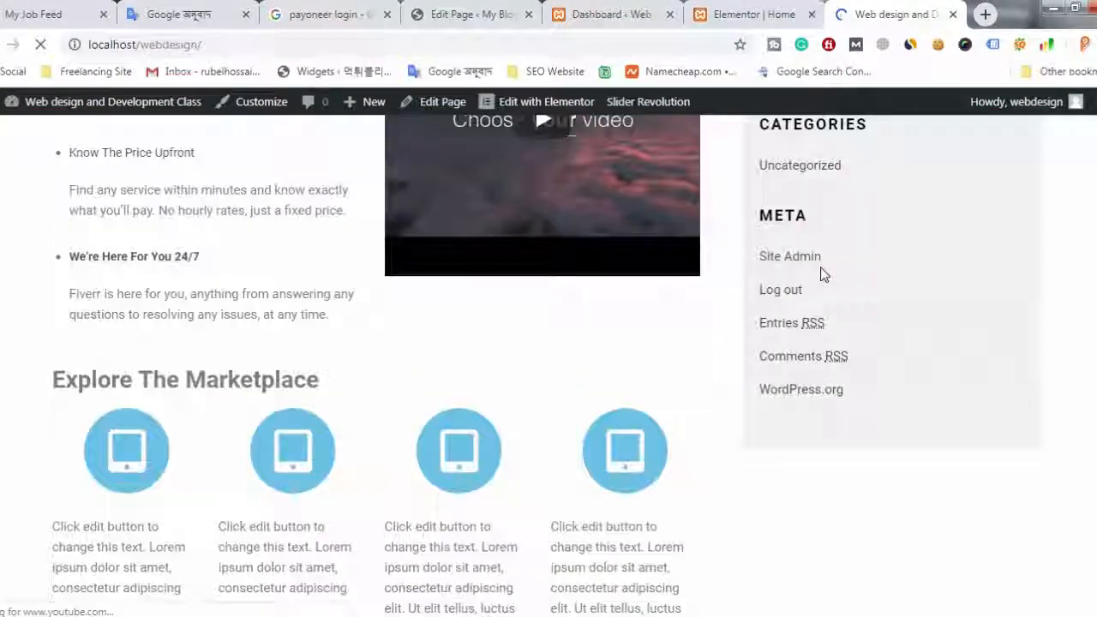
{"action": "scroll", "coordinate": [810, 285], "scroll_direction": "down", "scroll_amount": 4}
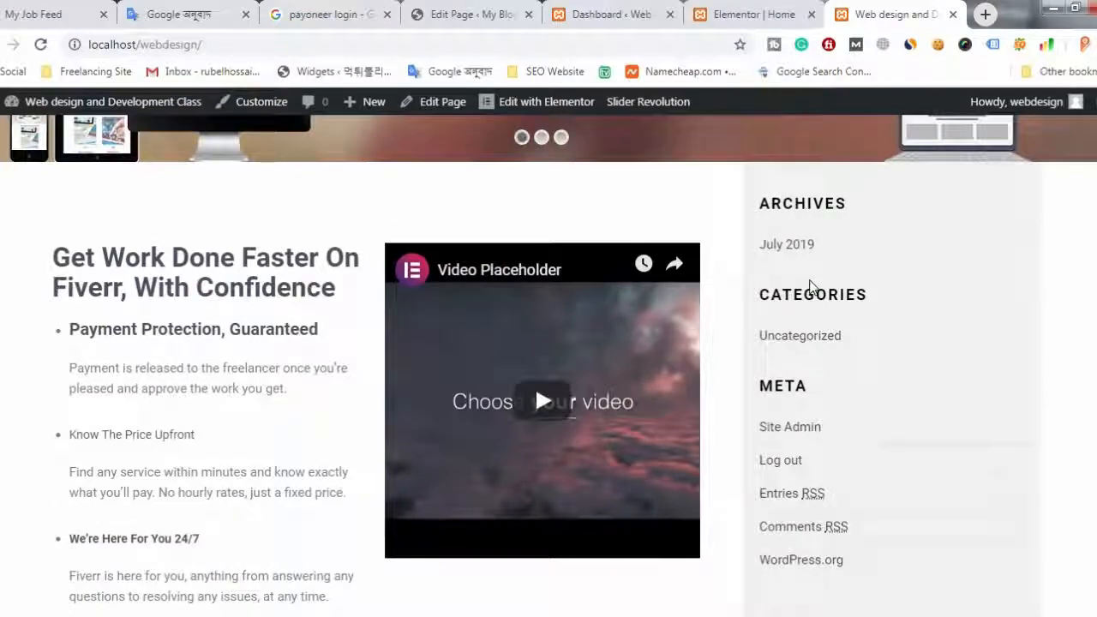
{"action": "scroll", "coordinate": [811, 287], "scroll_direction": "up", "scroll_amount": 3}
{"action": "scroll", "coordinate": [812, 288], "scroll_direction": "down", "scroll_amount": 4}
{"action": "scroll", "coordinate": [811, 288], "scroll_direction": "down", "scroll_amount": 4}
{"action": "scroll", "coordinate": [811, 292], "scroll_direction": "up", "scroll_amount": 4}
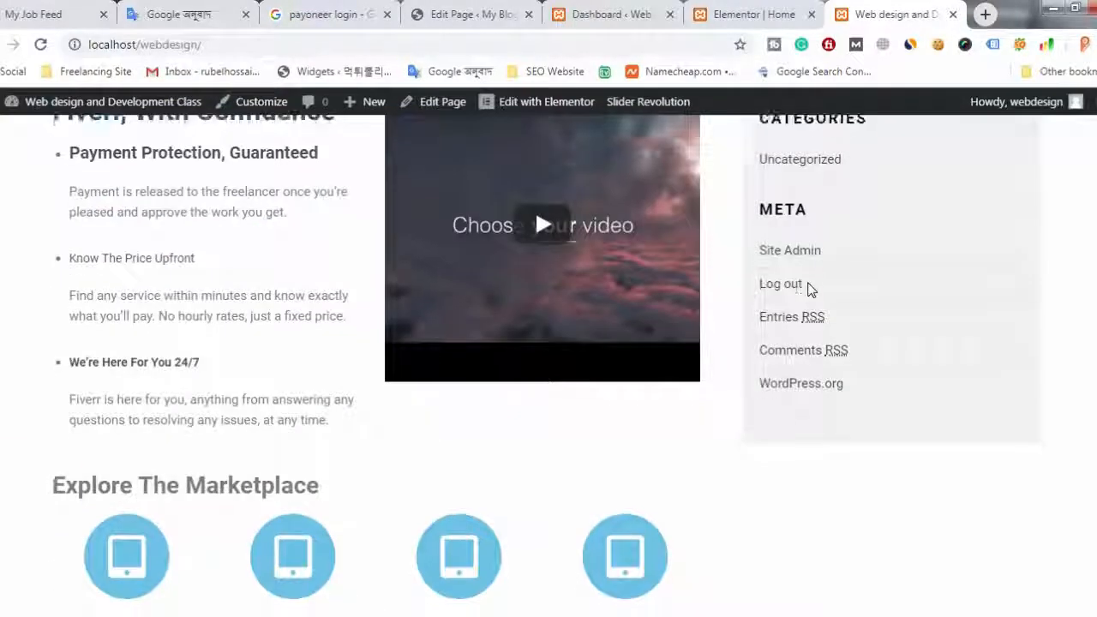
{"action": "scroll", "coordinate": [580, 329], "scroll_direction": "down", "scroll_amount": 12}
{"action": "scroll", "coordinate": [644, 314], "scroll_direction": "down", "scroll_amount": 5}
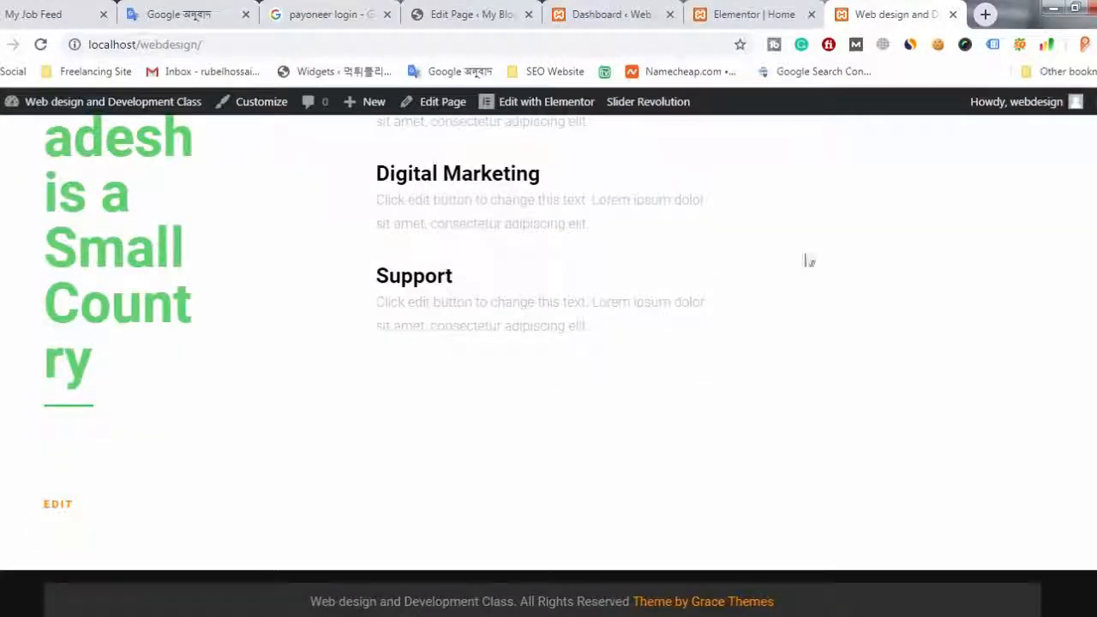
{"action": "scroll", "coordinate": [825, 276], "scroll_direction": "up", "scroll_amount": 10}
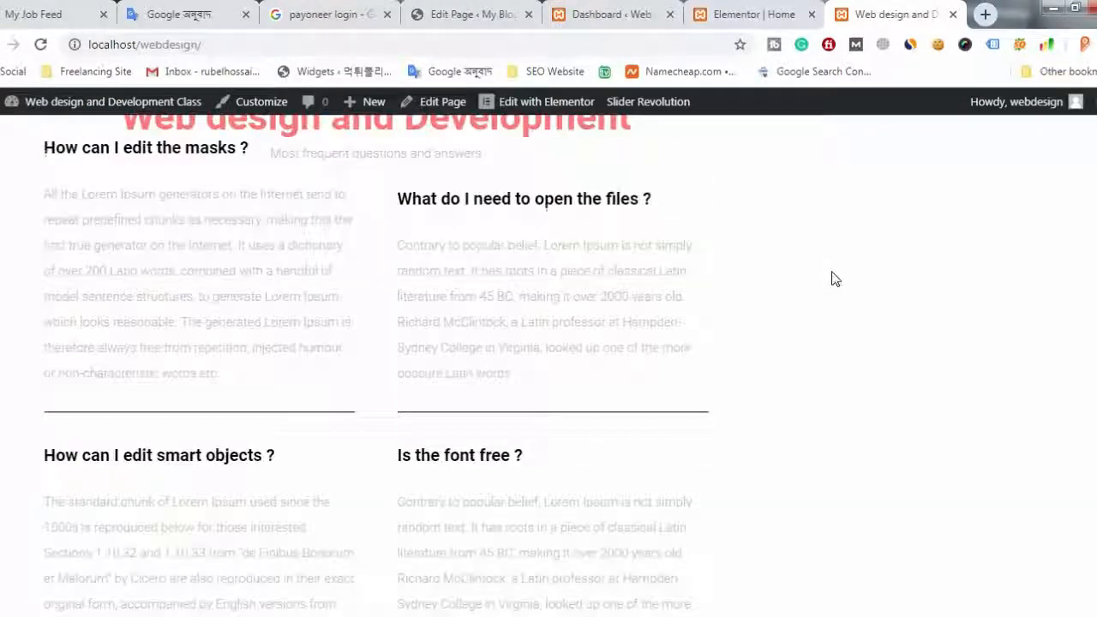
- Return to the WordPress dashboard, list all pages and open the Home page for editing
{"action": "left_click", "coordinate": [716, 8]}
{"action": "left_click", "coordinate": [590, 10]}
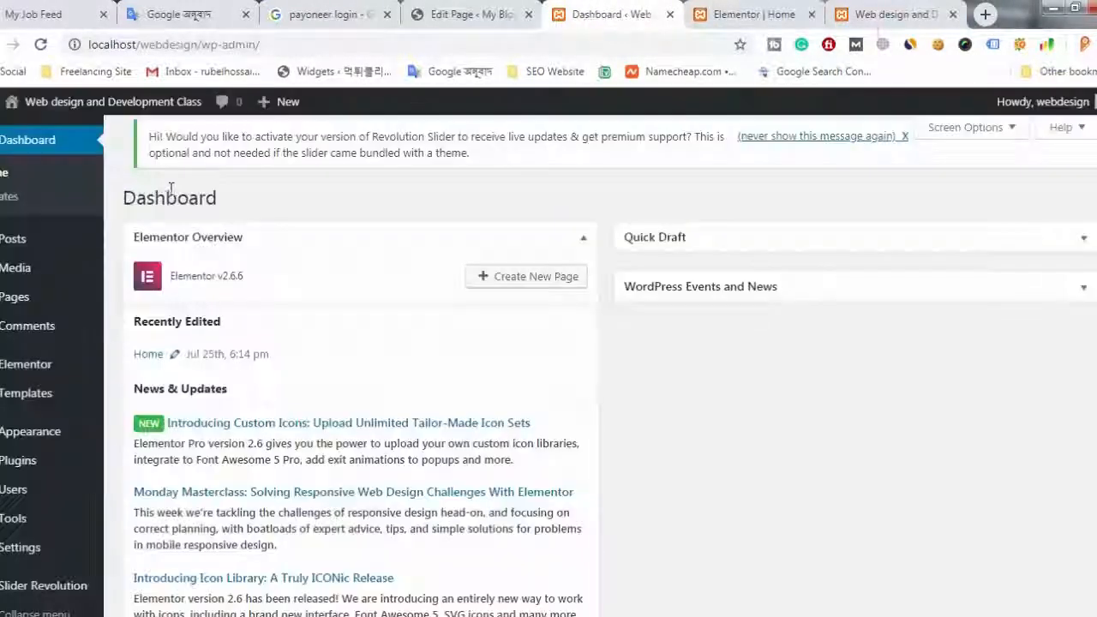
{"action": "mouse_move", "coordinate": [29, 298]}
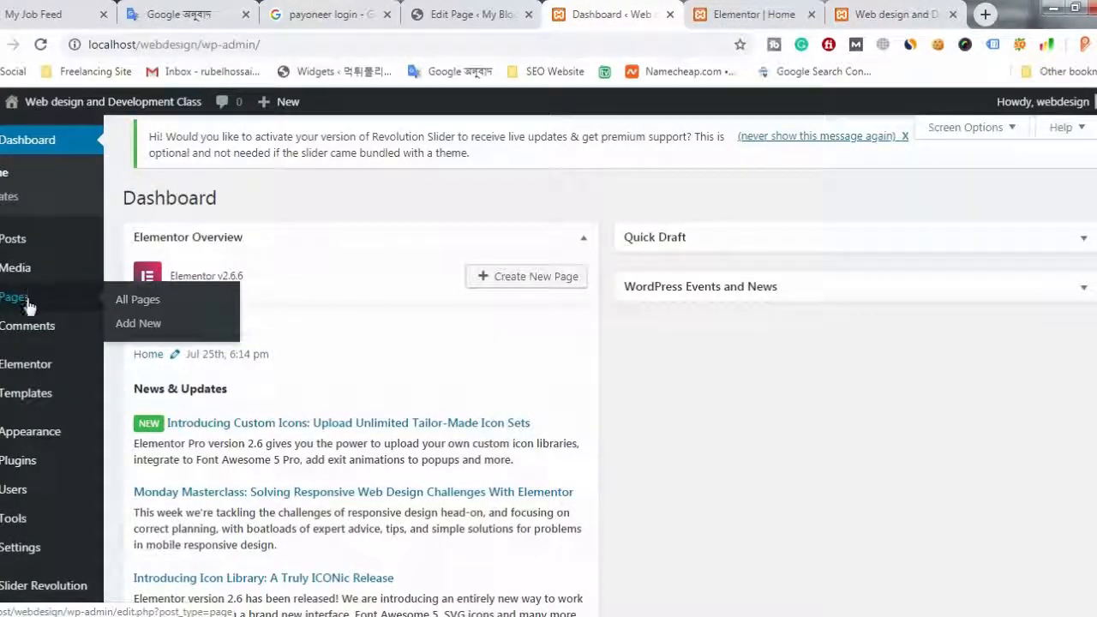
{"action": "left_click", "coordinate": [892, 14]}
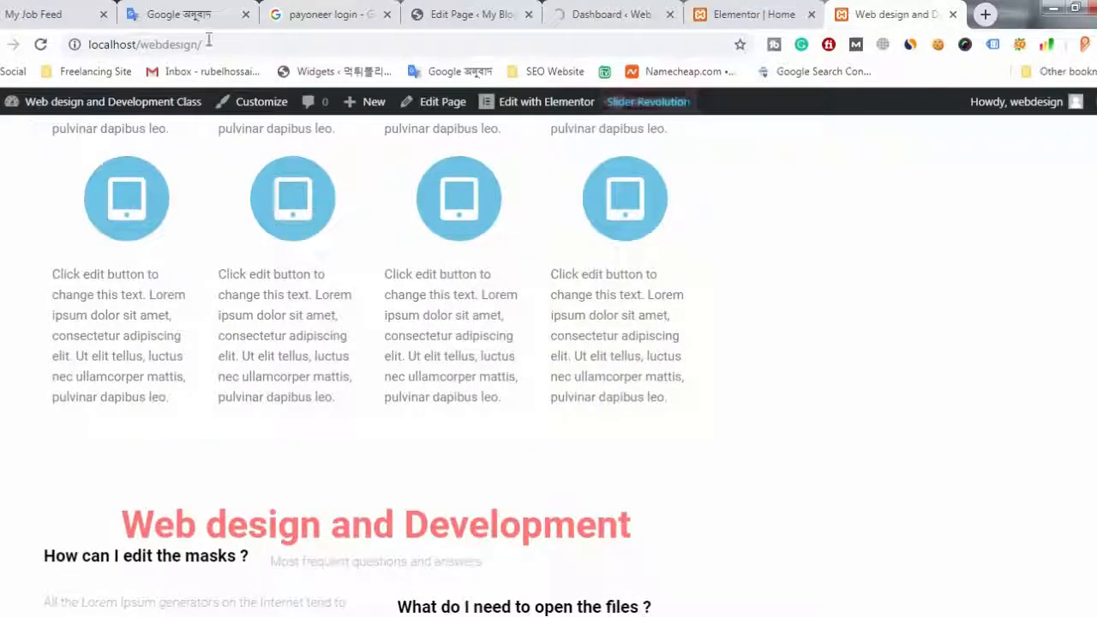
{"action": "left_click", "coordinate": [610, 14]}
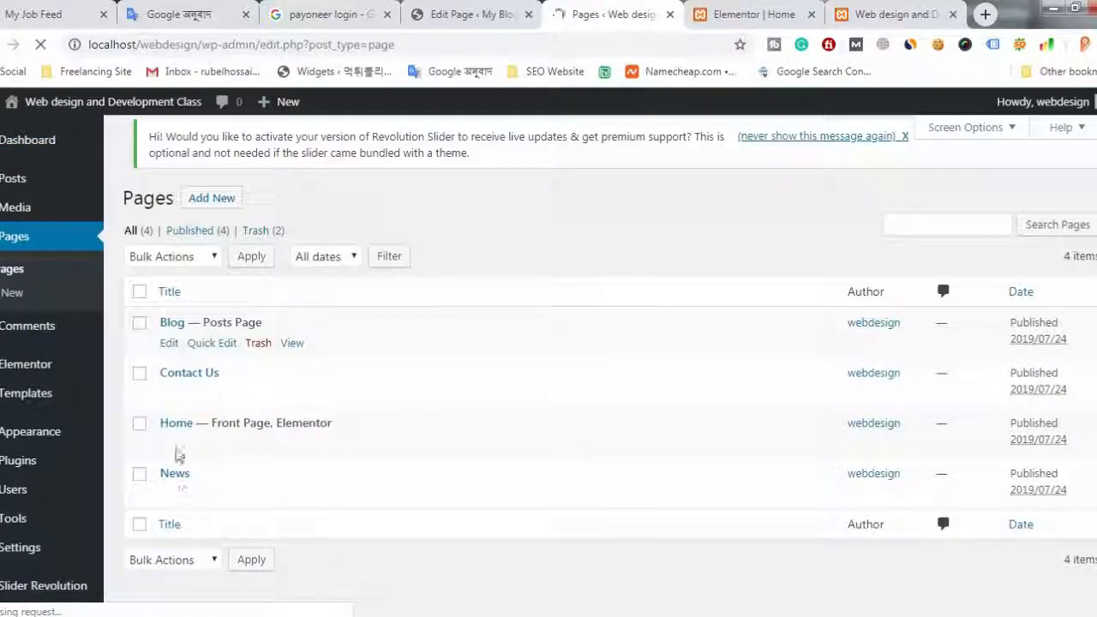
{"action": "mouse_move", "coordinate": [172, 448]}
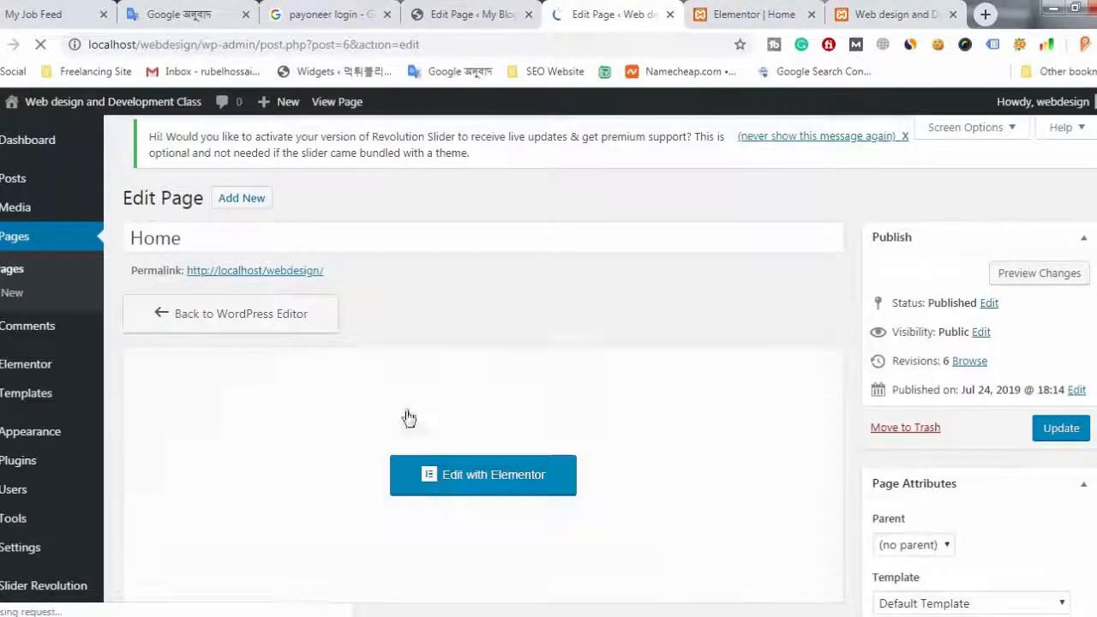
- Set the Home page's template to Full Width and update the page
{"action": "scroll", "coordinate": [763, 347], "scroll_direction": "down", "scroll_amount": 2}
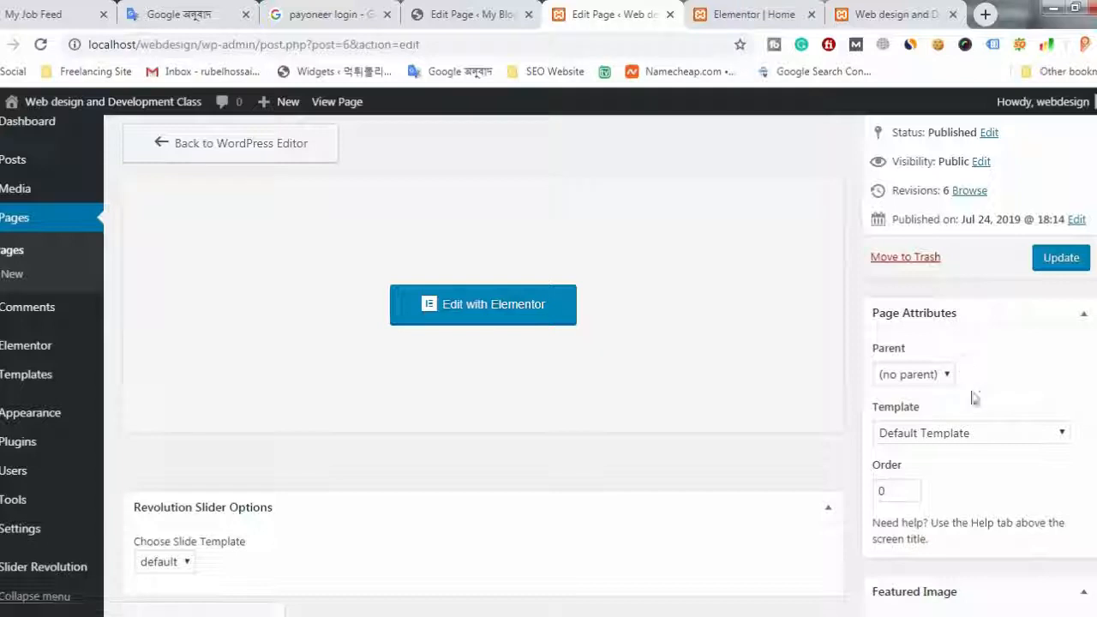
{"action": "left_click", "coordinate": [986, 433]}
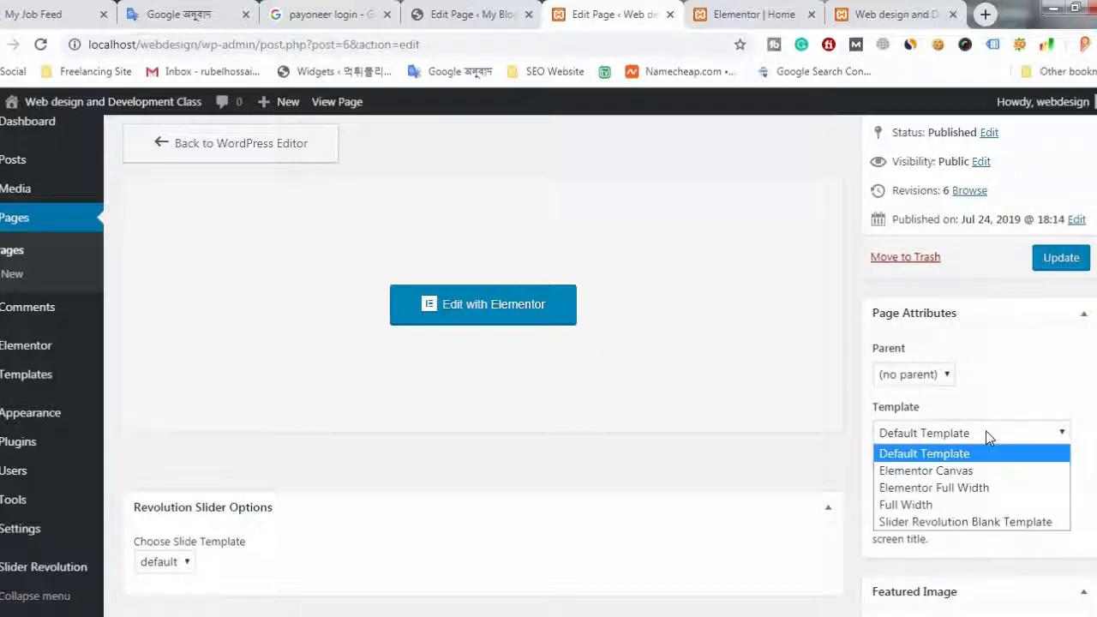
{"action": "left_click", "coordinate": [906, 505]}
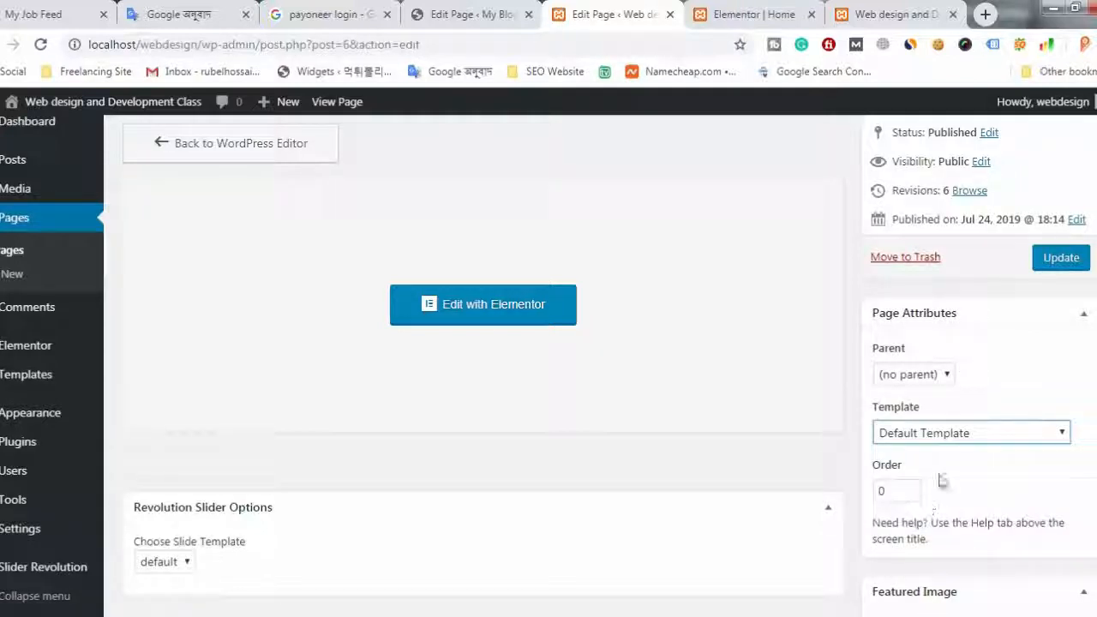
{"action": "left_click", "coordinate": [1062, 262]}
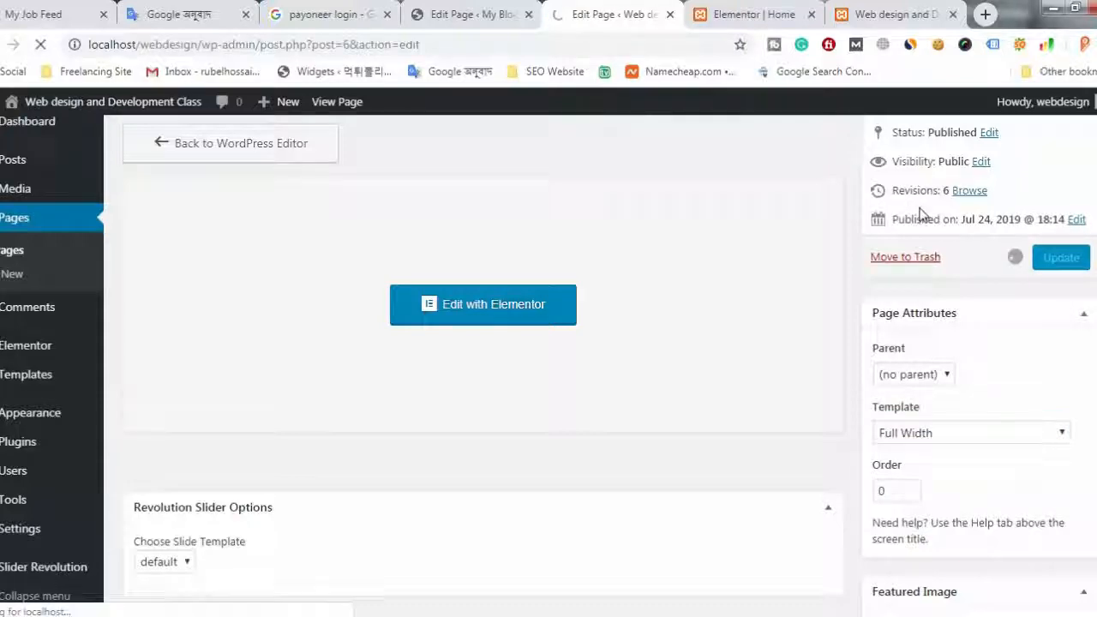
- Switch to the open live site and examine the home page's header, slider and sidebar area
{"action": "left_click", "coordinate": [891, 14]}
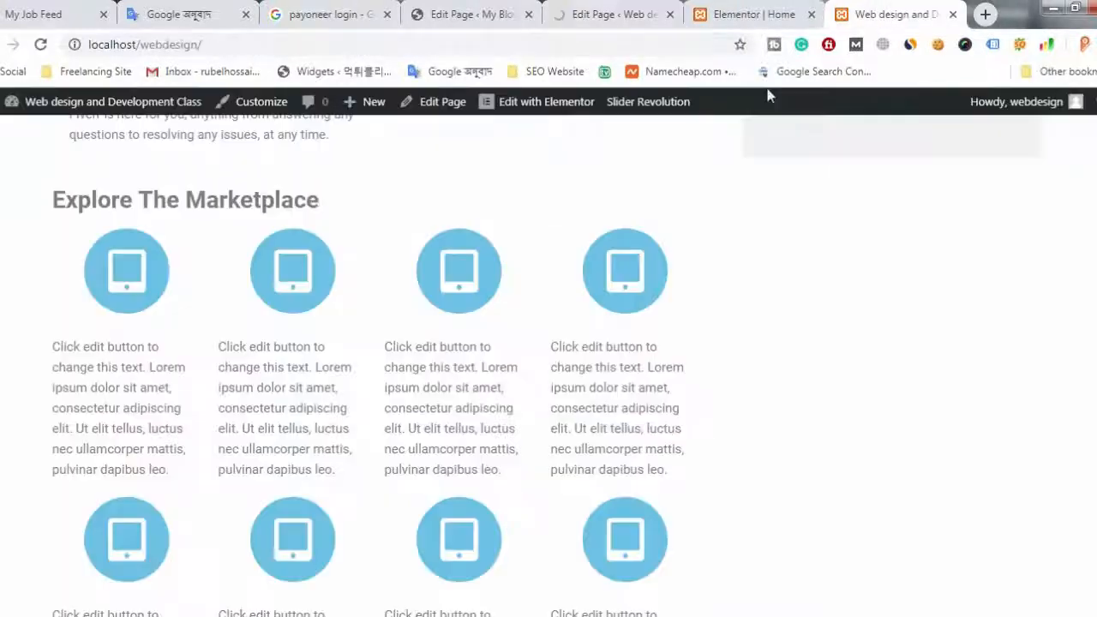
{"action": "scroll", "coordinate": [584, 190], "scroll_direction": "up", "scroll_amount": 3}
{"action": "scroll", "coordinate": [586, 197], "scroll_direction": "up", "scroll_amount": 6}
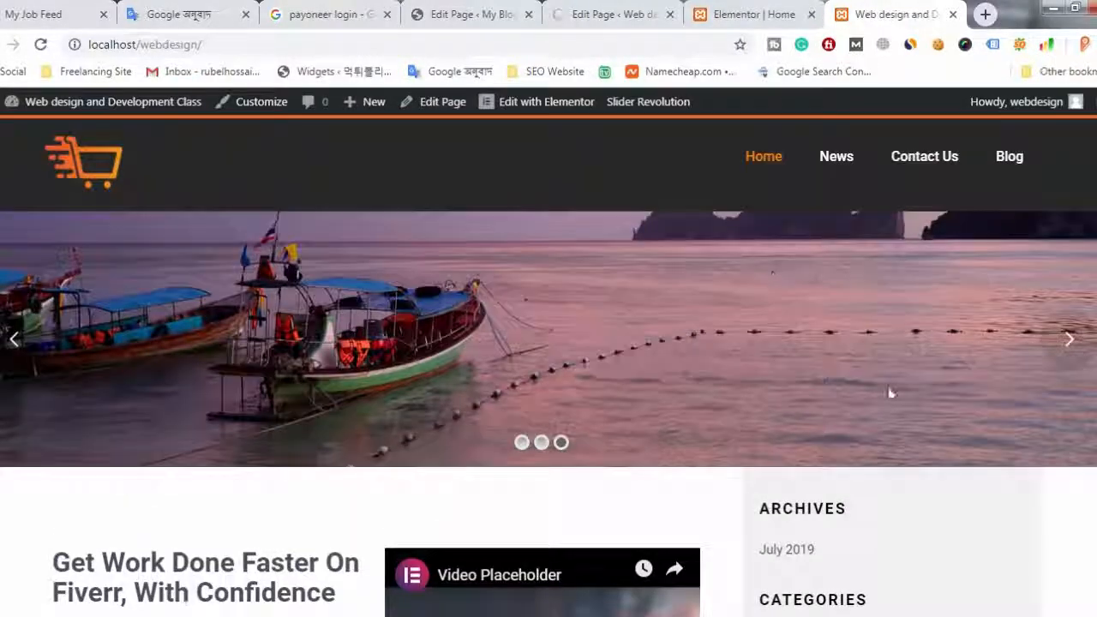
{"action": "scroll", "coordinate": [858, 377], "scroll_direction": "down", "scroll_amount": 3}
{"action": "scroll", "coordinate": [738, 300], "scroll_direction": "up", "scroll_amount": 2}
{"action": "scroll", "coordinate": [762, 318], "scroll_direction": "up", "scroll_amount": 2}
{"action": "scroll", "coordinate": [780, 331], "scroll_direction": "down", "scroll_amount": 9}
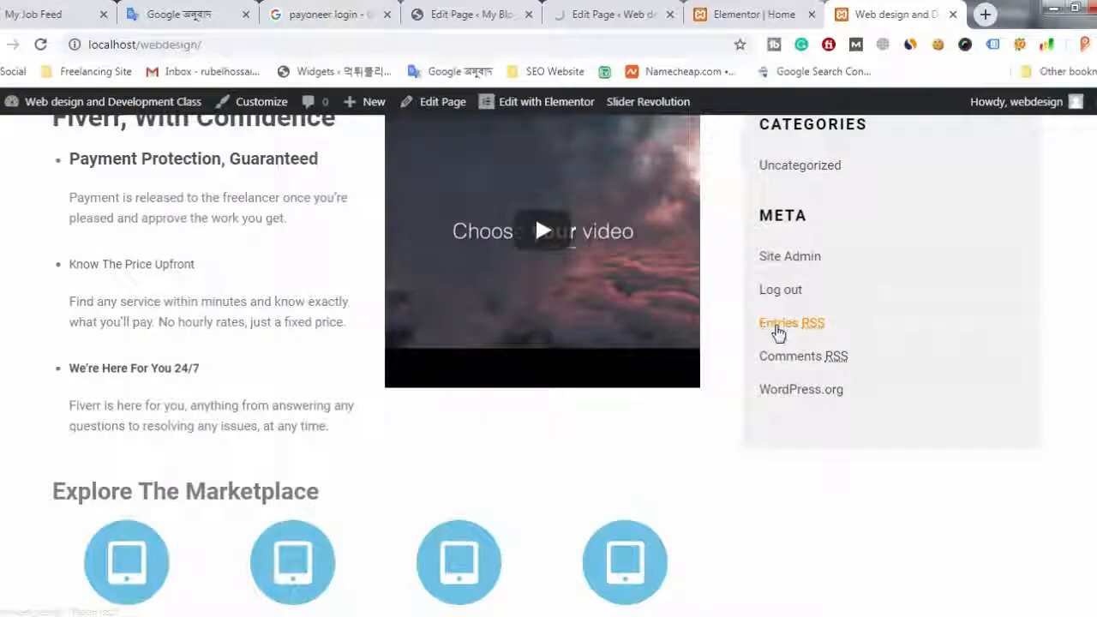
{"action": "scroll", "coordinate": [789, 330], "scroll_direction": "up", "scroll_amount": 6}
{"action": "scroll", "coordinate": [788, 330], "scroll_direction": "up", "scroll_amount": 3}
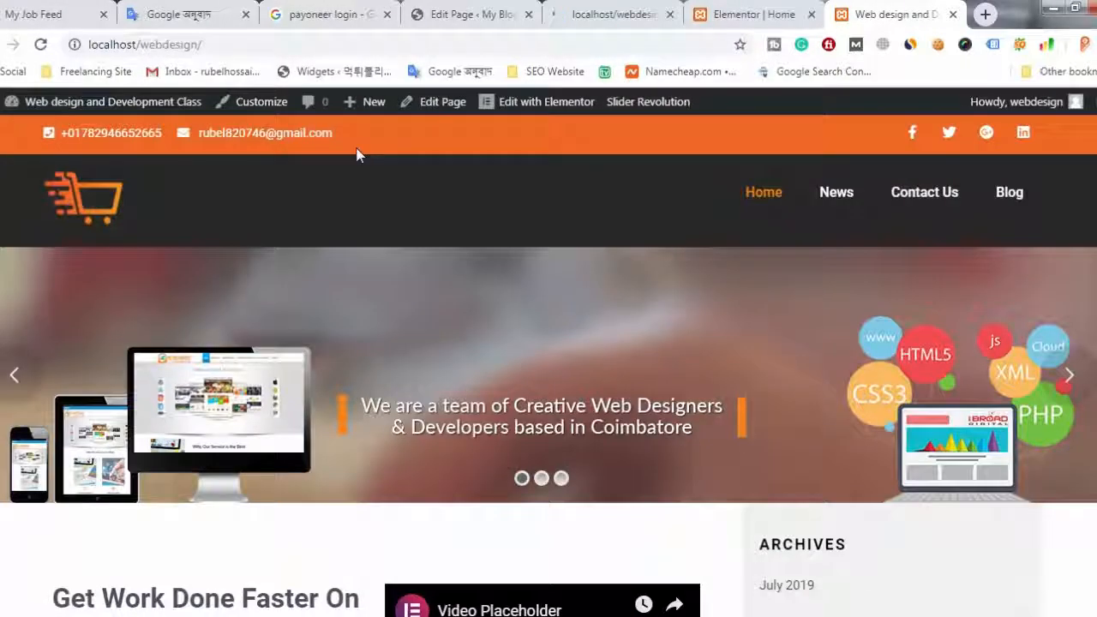
- Reload the live home page and review its full-width layout down to the FAQ and services blocks
{"action": "left_click", "coordinate": [102, 198]}
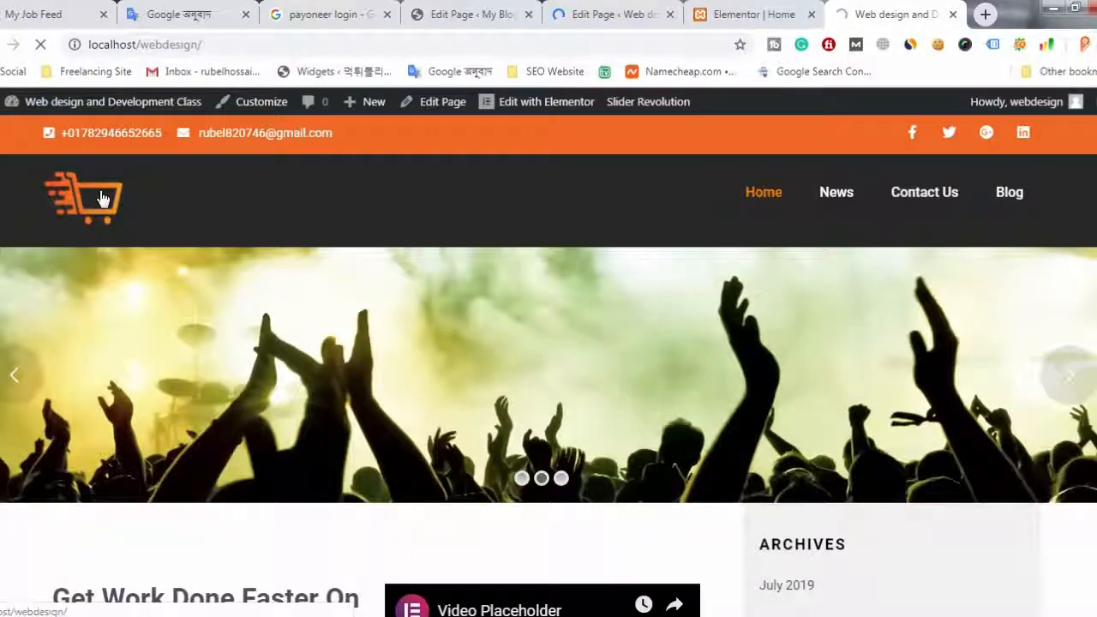
{"action": "scroll", "coordinate": [535, 303], "scroll_direction": "down", "scroll_amount": 5}
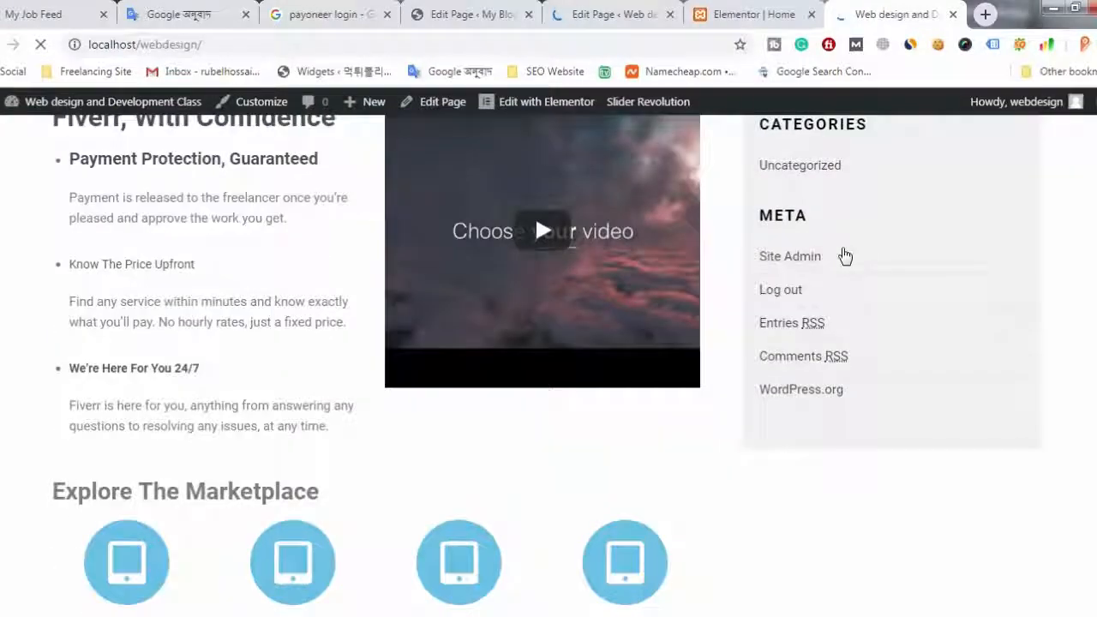
{"action": "scroll", "coordinate": [822, 328], "scroll_direction": "down", "scroll_amount": 15}
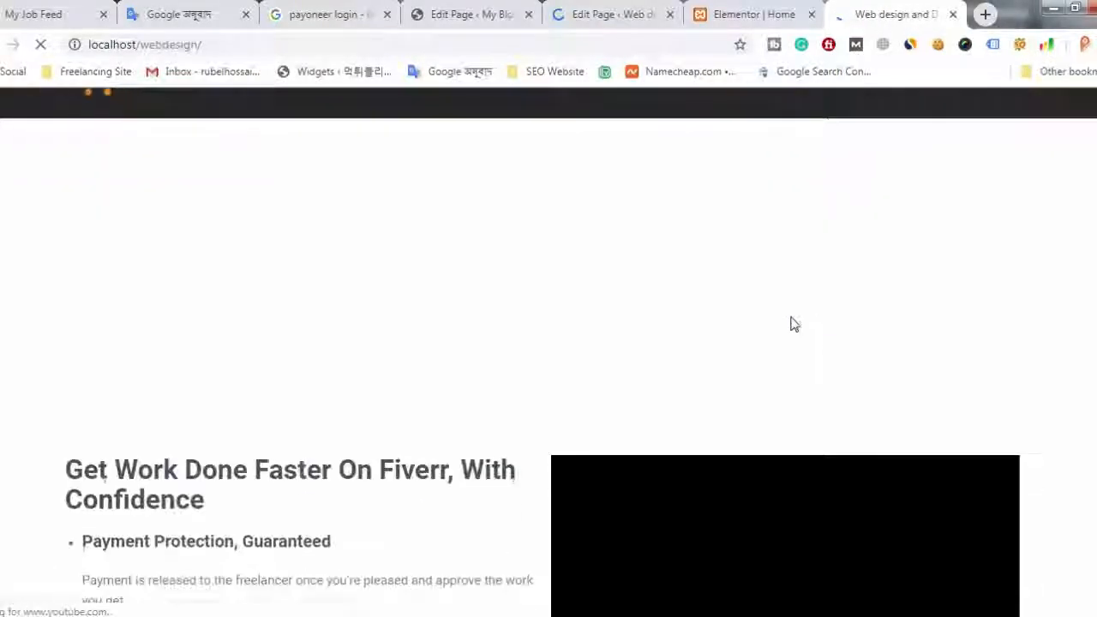
{"action": "scroll", "coordinate": [634, 367], "scroll_direction": "down", "scroll_amount": 8}
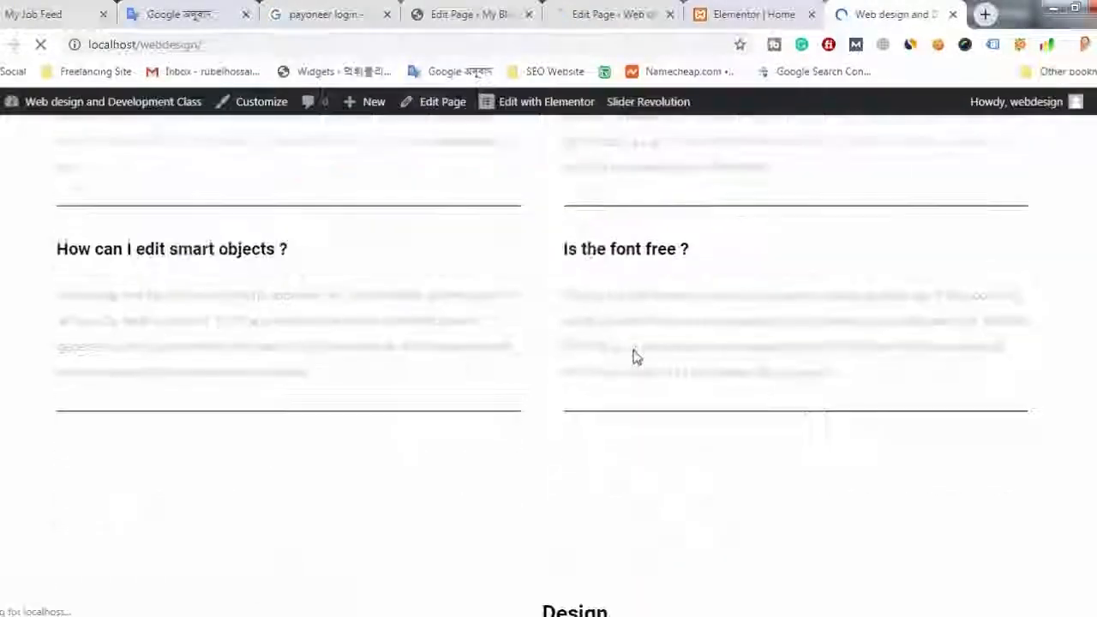
{"action": "scroll", "coordinate": [623, 351], "scroll_direction": "up", "scroll_amount": 12}
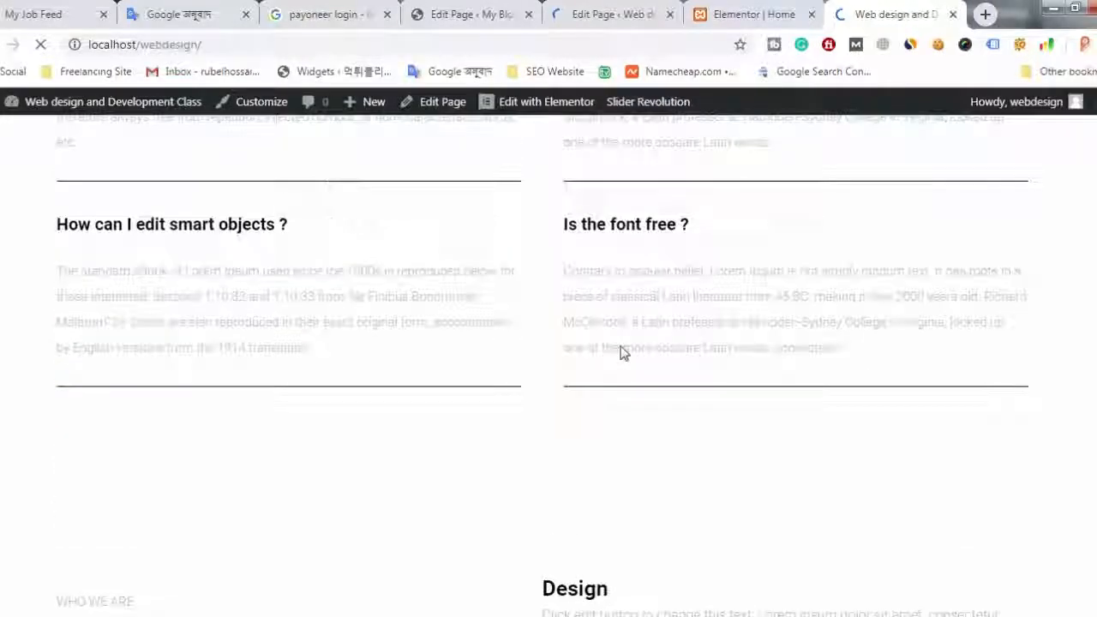